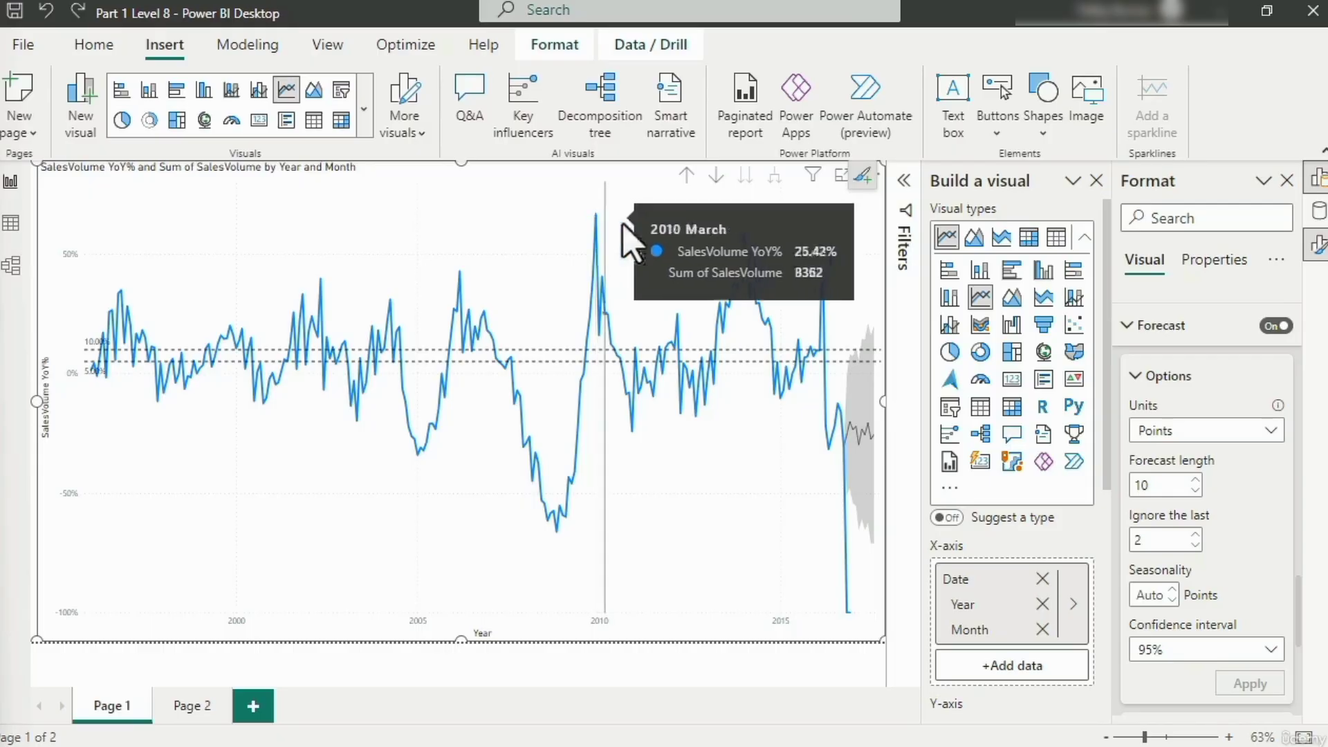
Close the Build a visual pane and collapse the expanded Forecast and Reference line settings
left_click(1072, 183)
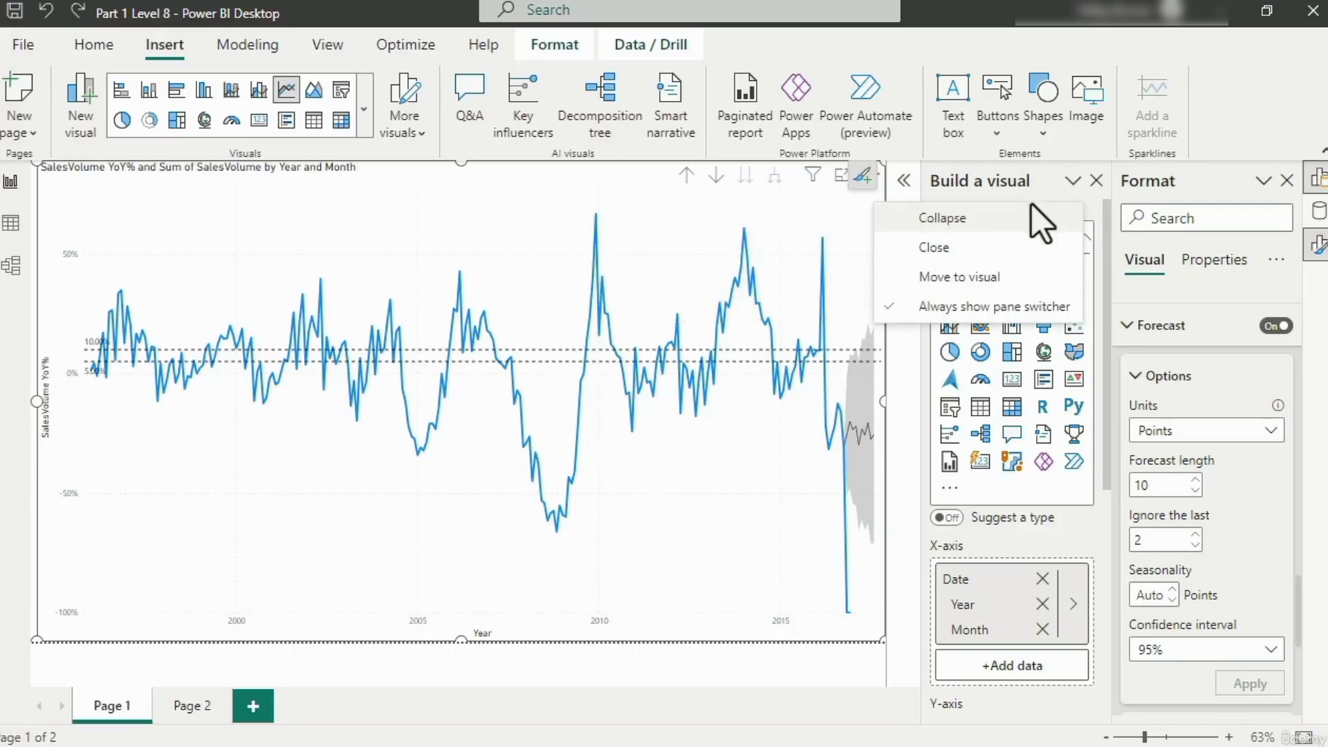
left_click(1024, 246)
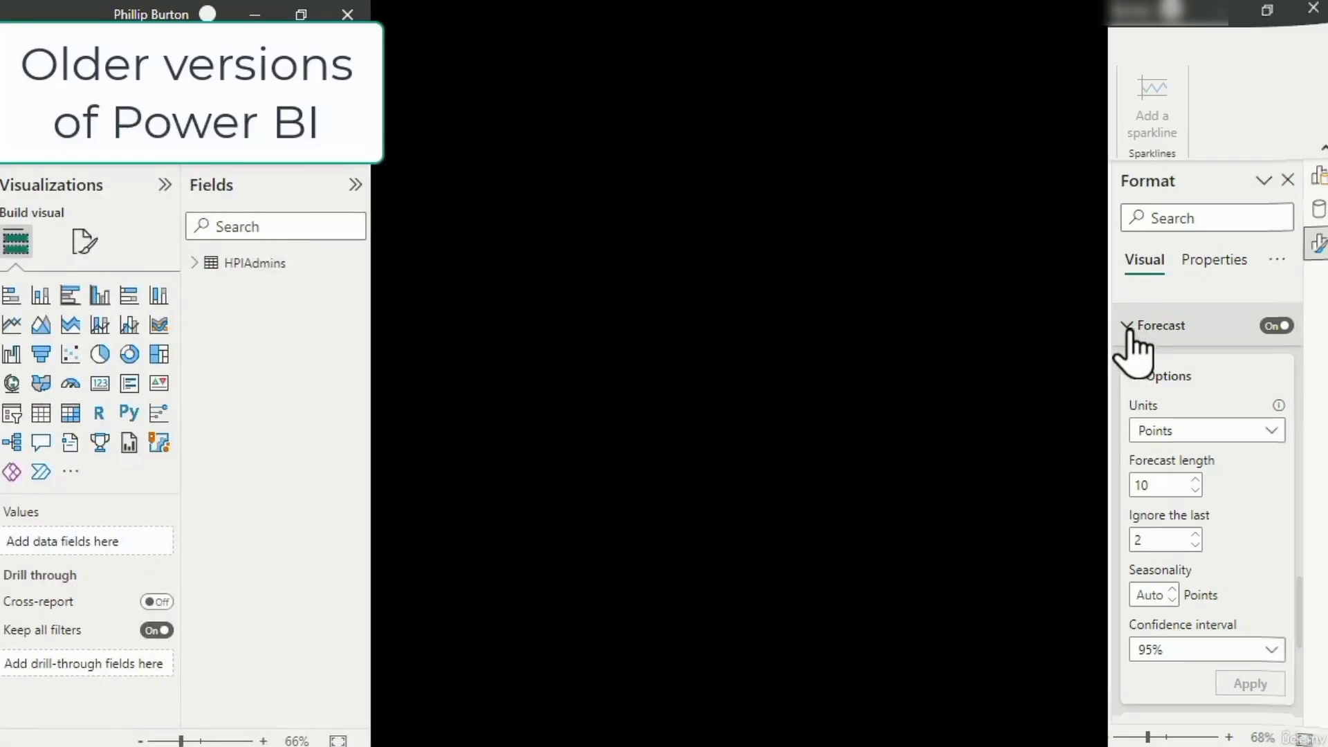
left_click(1130, 326)
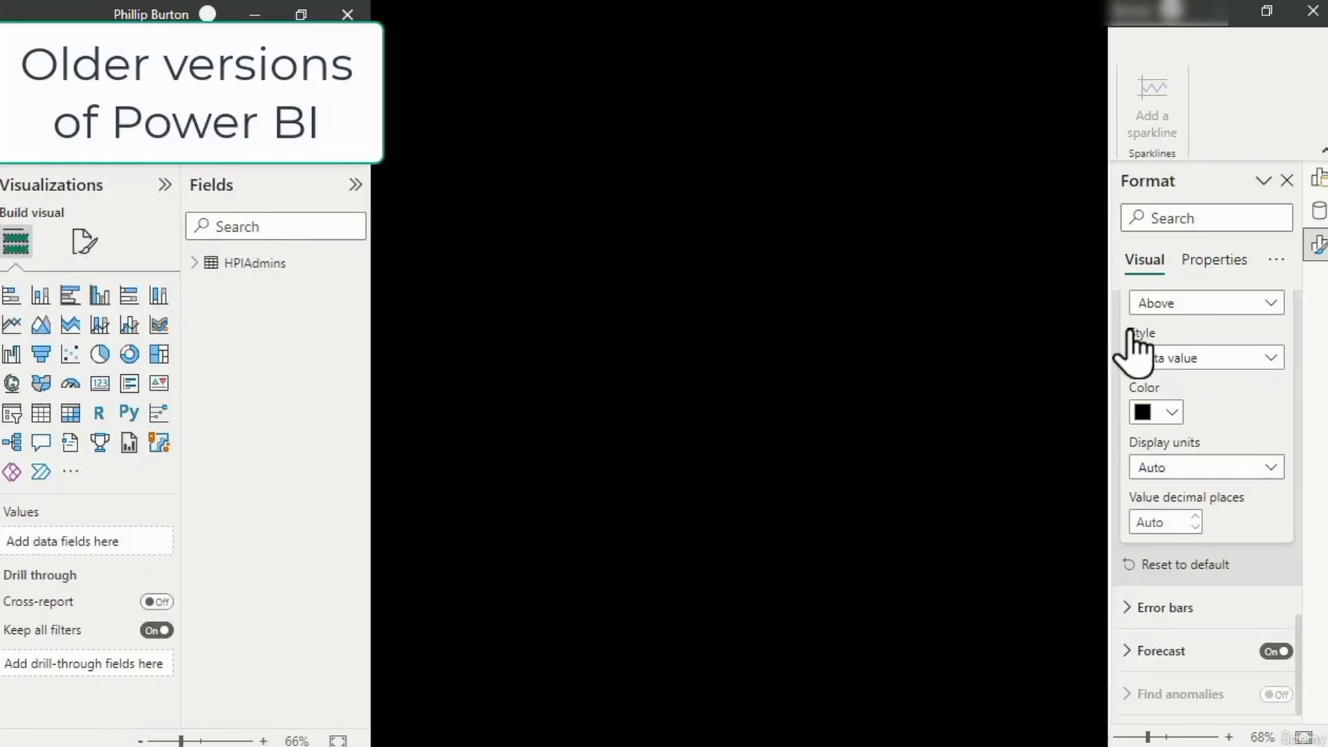
scroll(1134, 345, "up", 6)
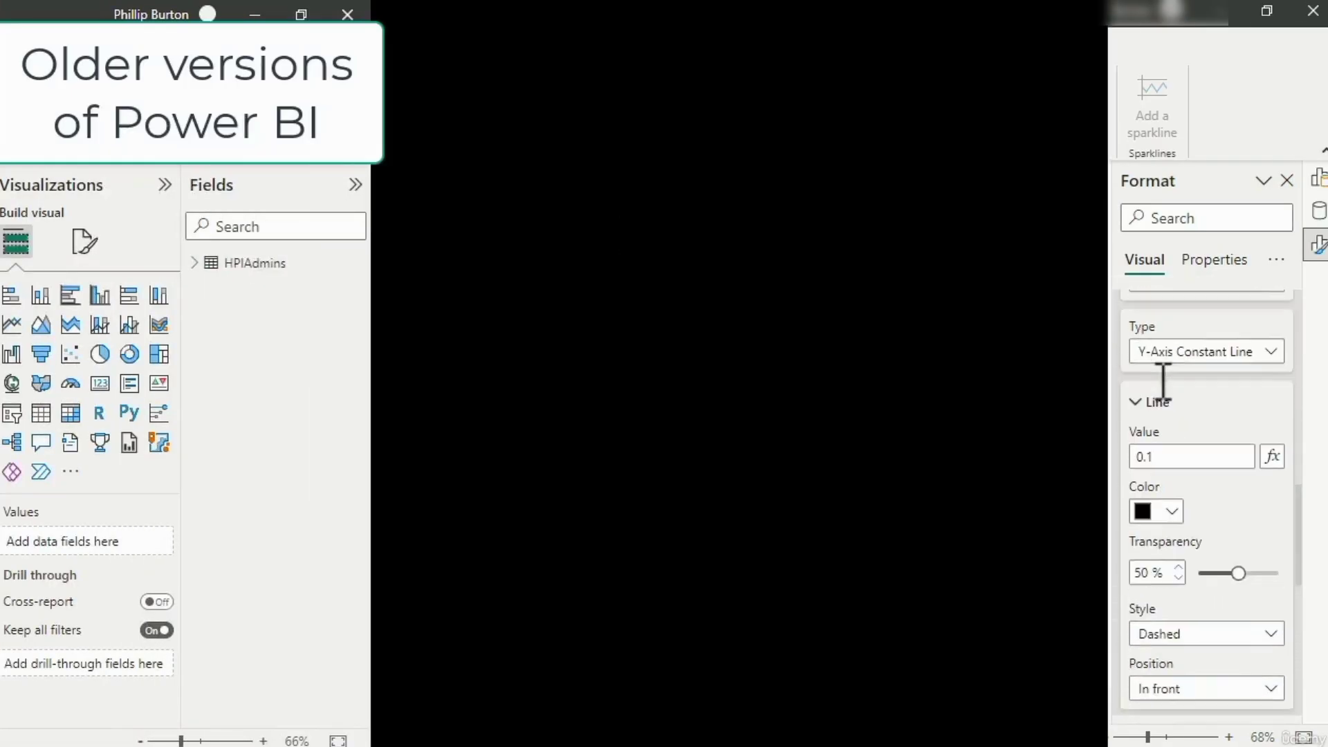
scroll(1162, 388, "up", 6)
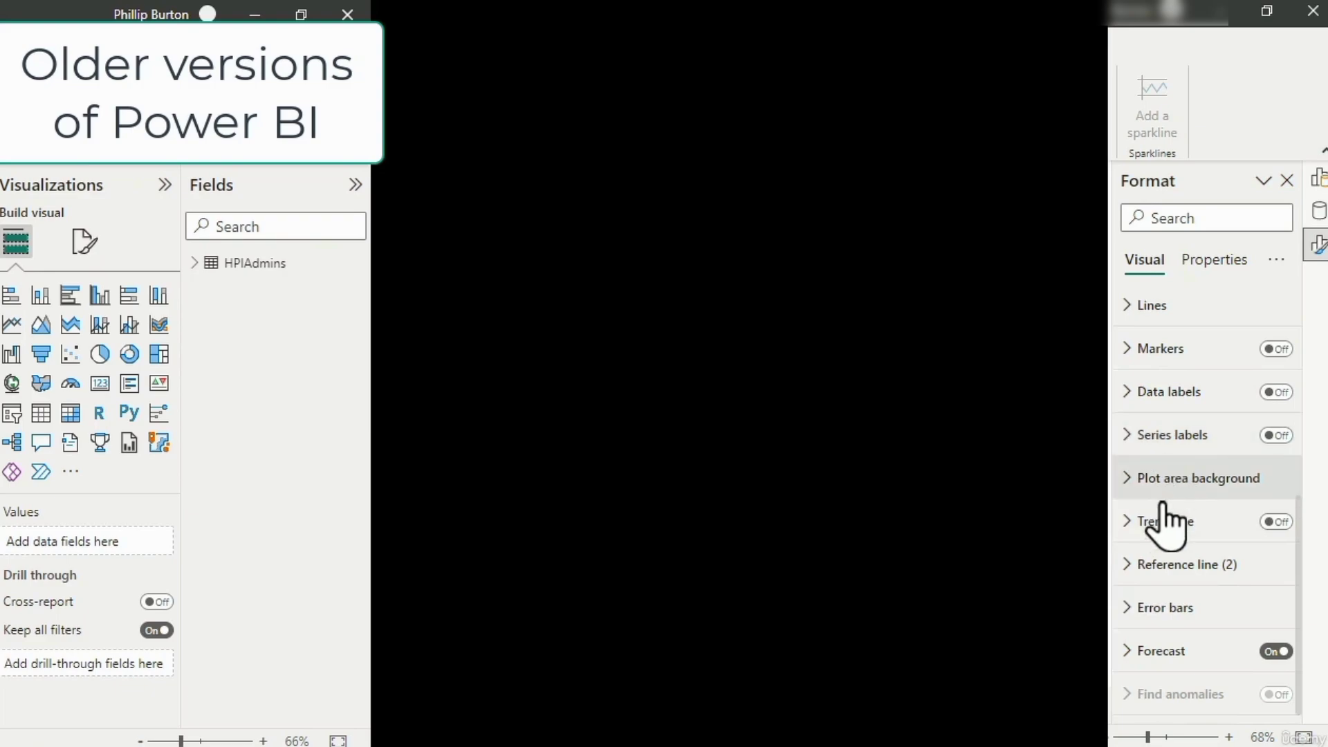
Expand the line chart's error bar settings and enable error bars for the SalesVolume YoY% series
left_click(1128, 609)
scroll(1133, 613, "down", 2)
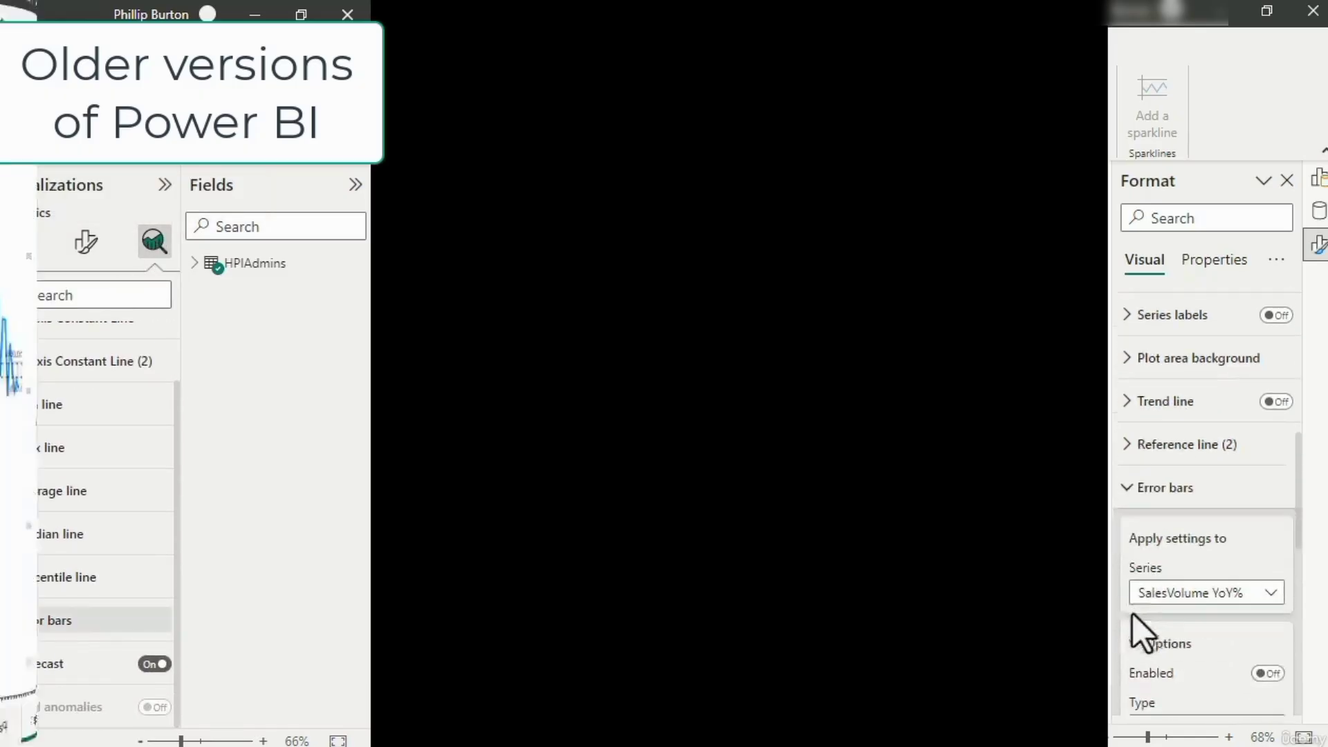
scroll(1147, 609, "down", 2)
scroll(1155, 608, "down", 2)
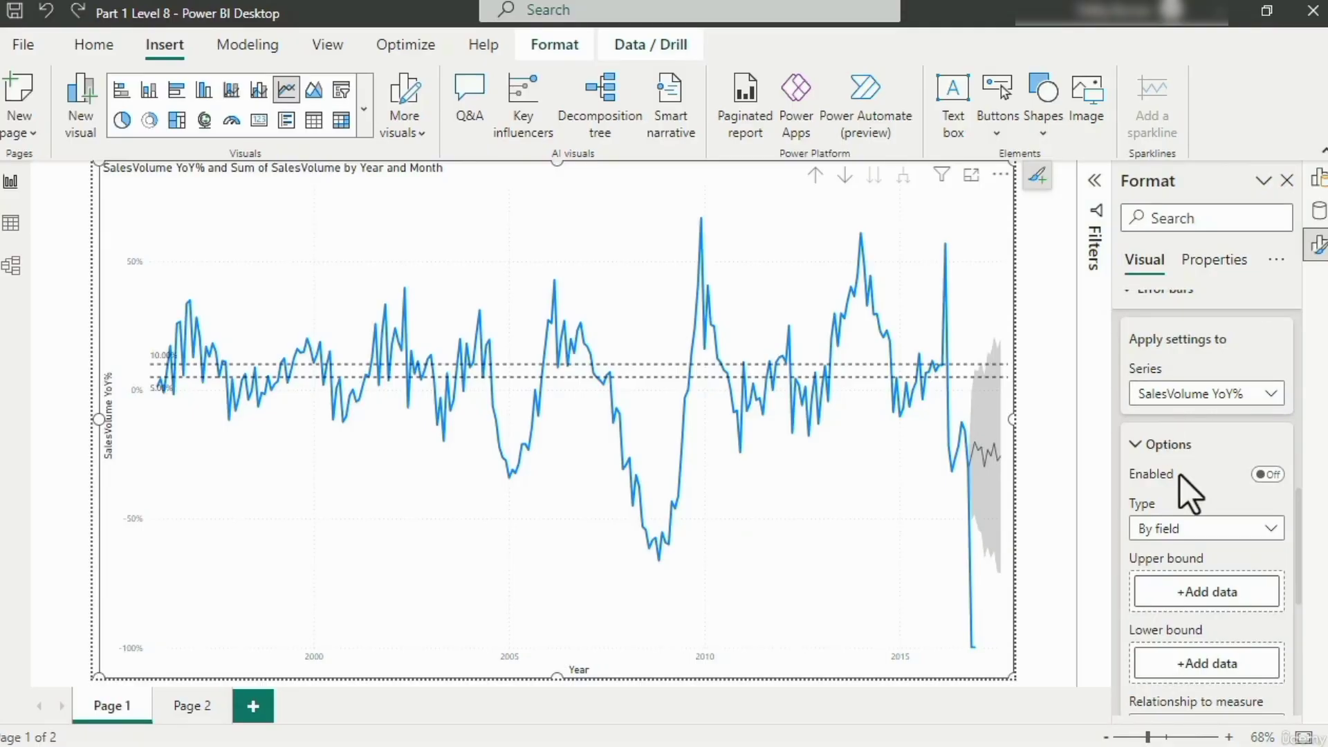
scroll(1256, 500, "up", 1)
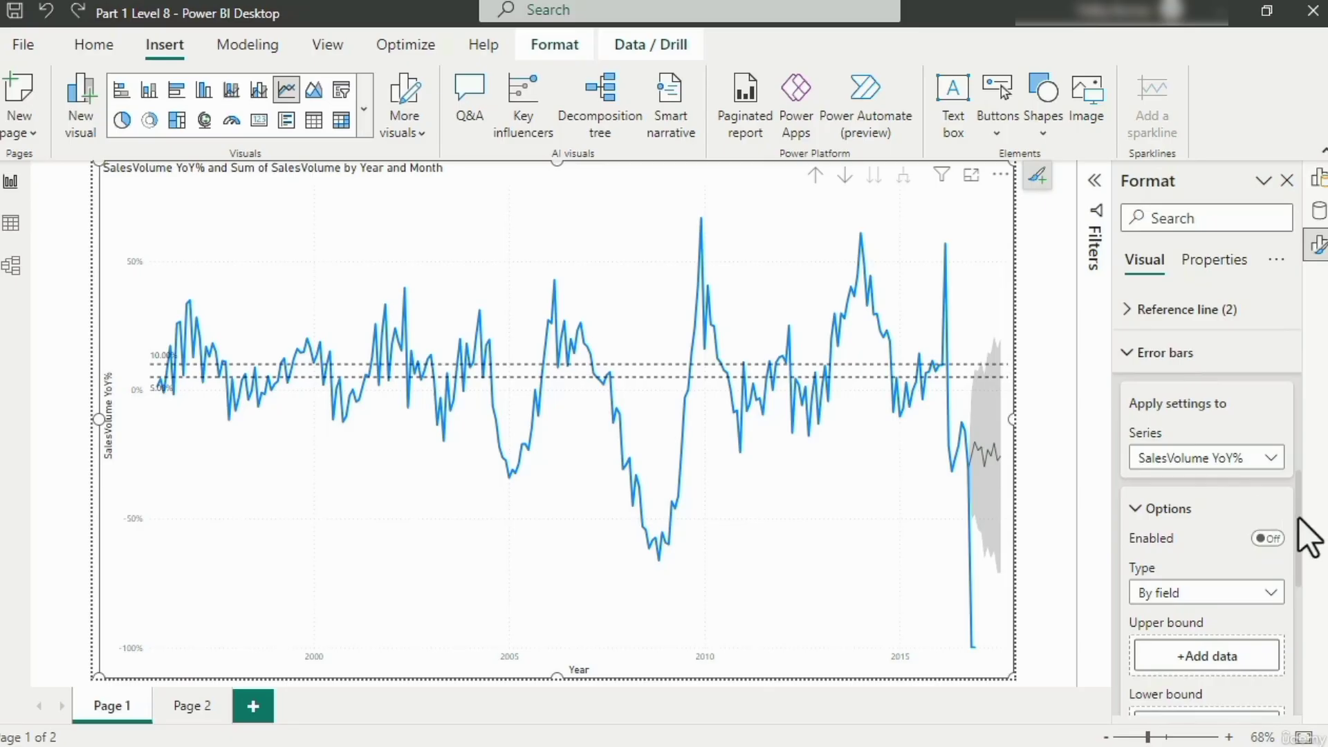
scroll(1298, 519, "down", 1)
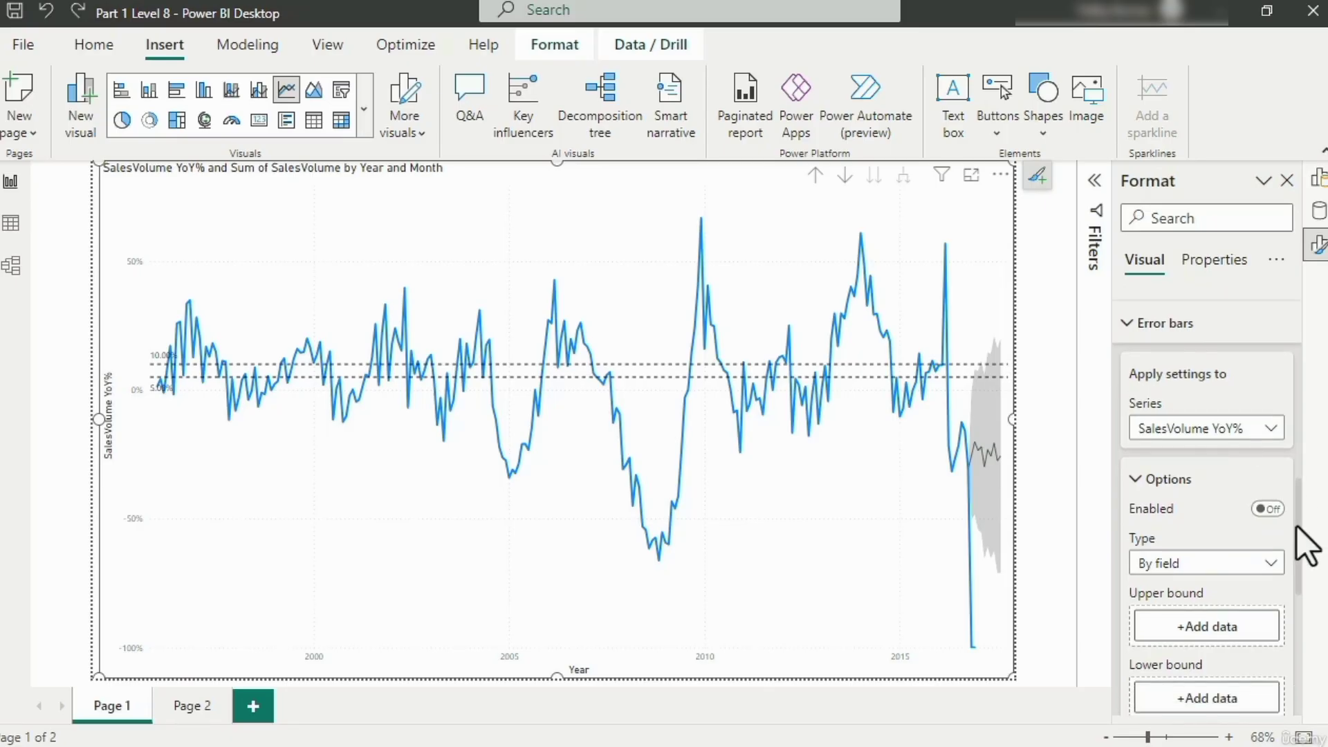
left_click(1218, 429)
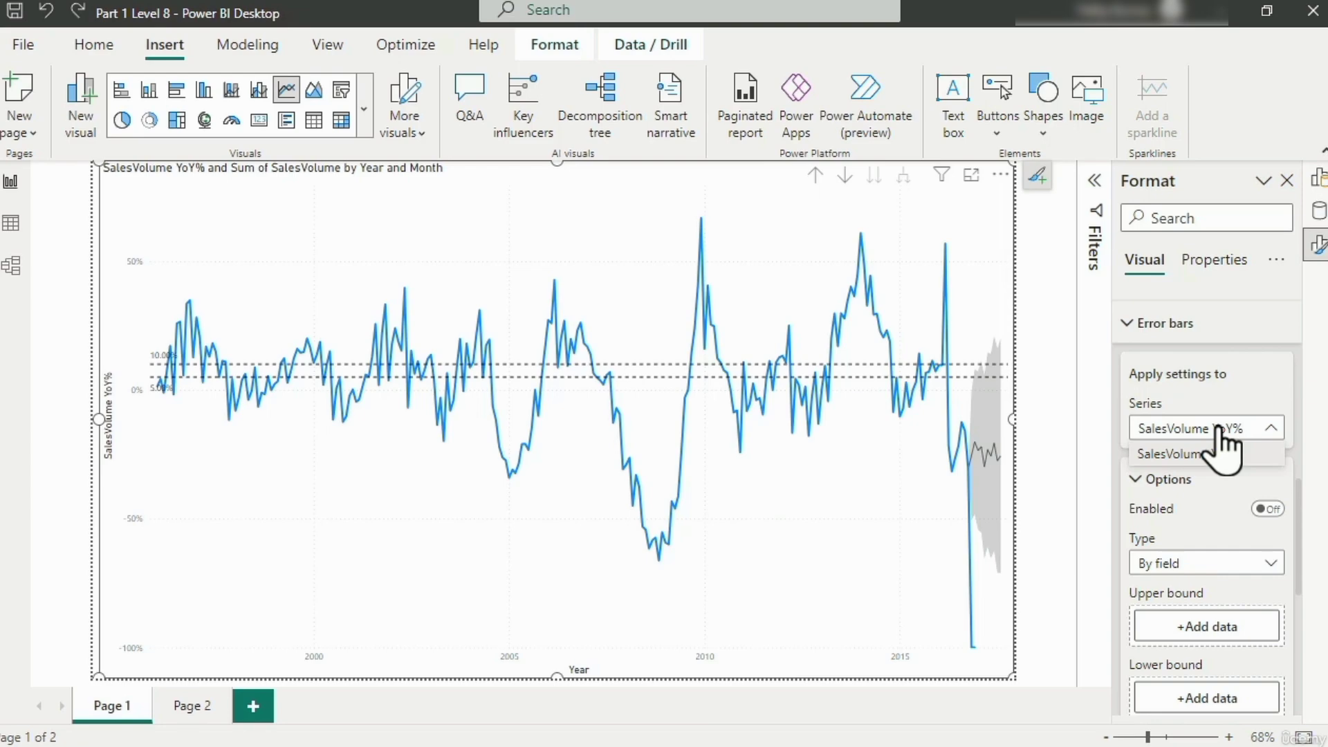
left_click(1219, 427)
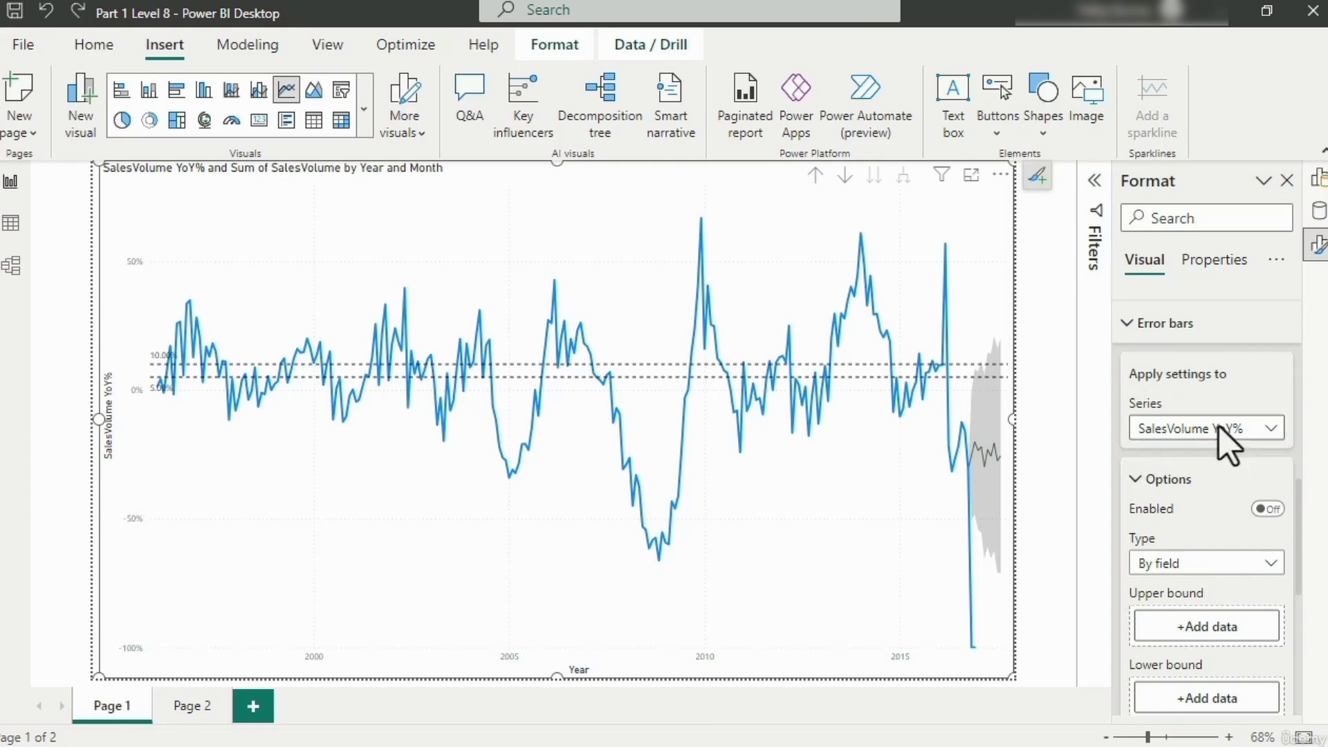
left_click(1273, 509)
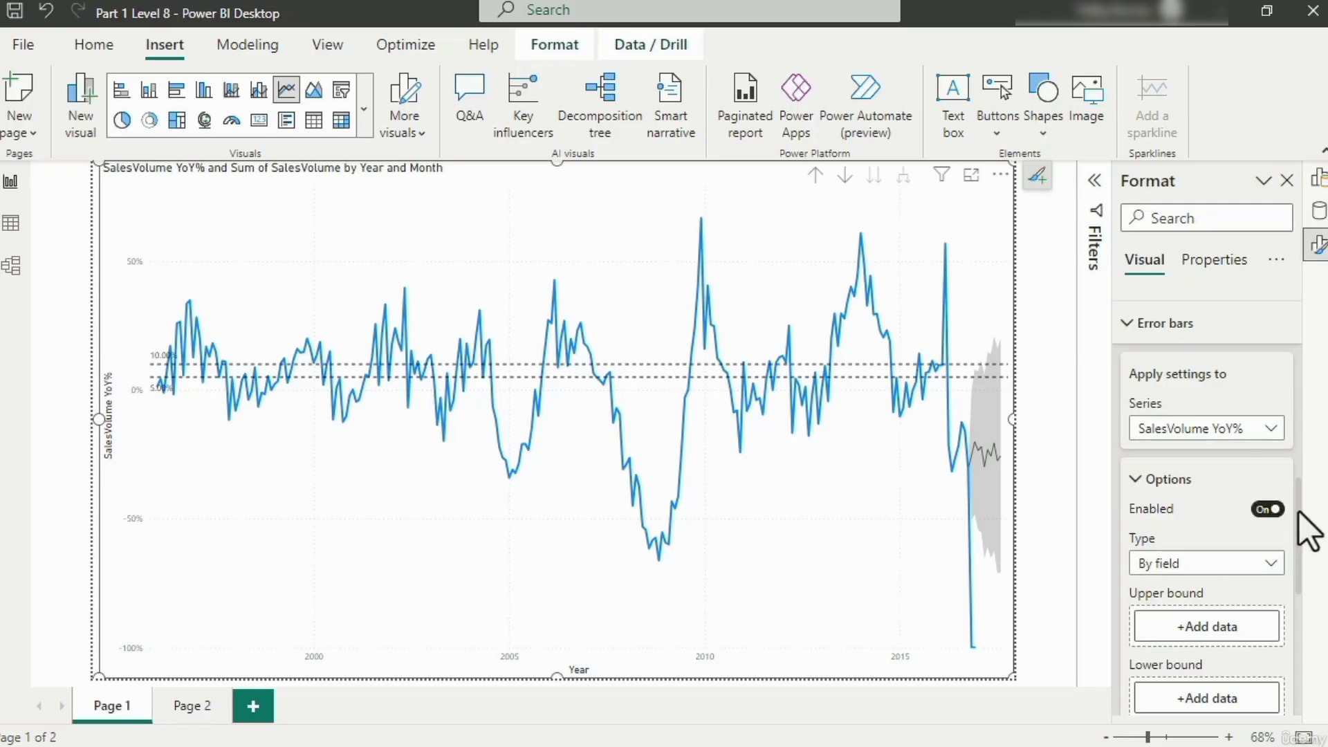
Examine the error bars' By field options, including the available data fields for the bounds and the Relationship to measure choices
scroll(1290, 541, "down", 2)
scroll(1289, 541, "down", 2)
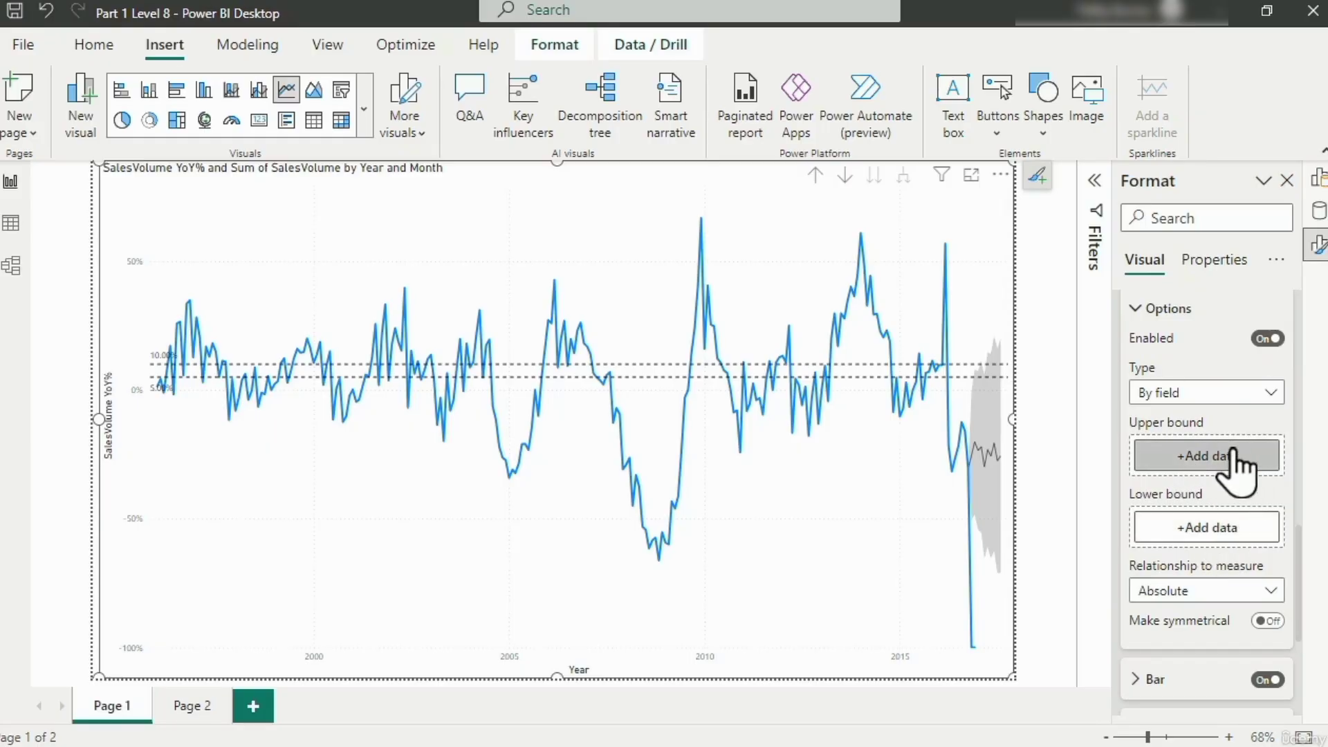
left_click(1233, 396)
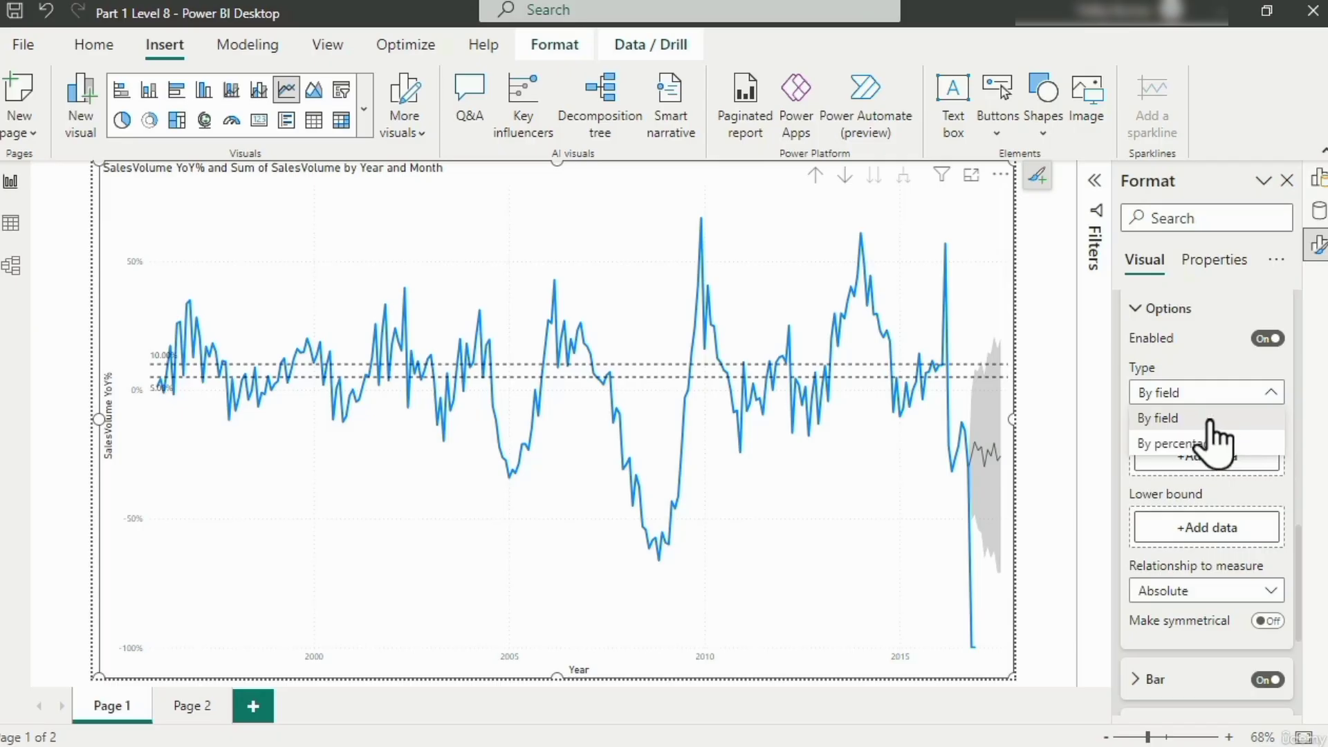
right_click(1318, 211)
left_click(1257, 250)
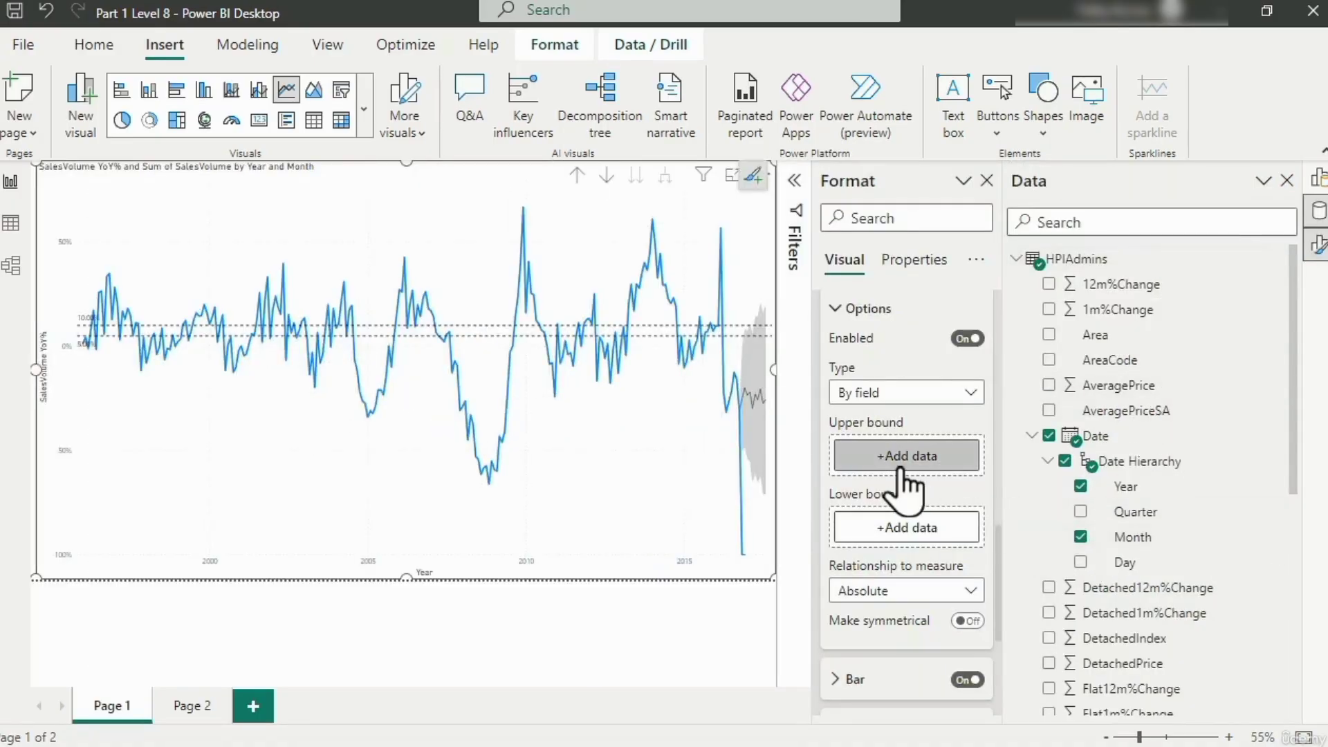
left_click(1318, 242)
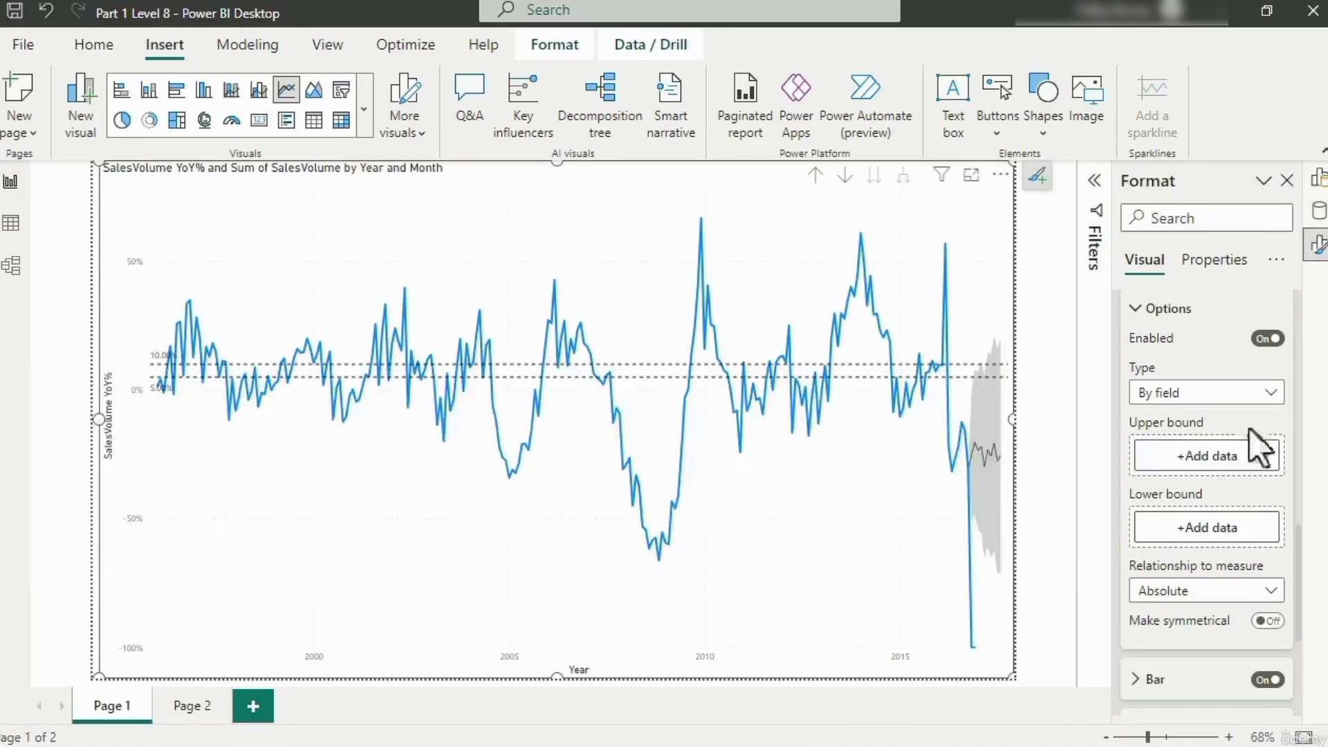
left_click(1225, 595)
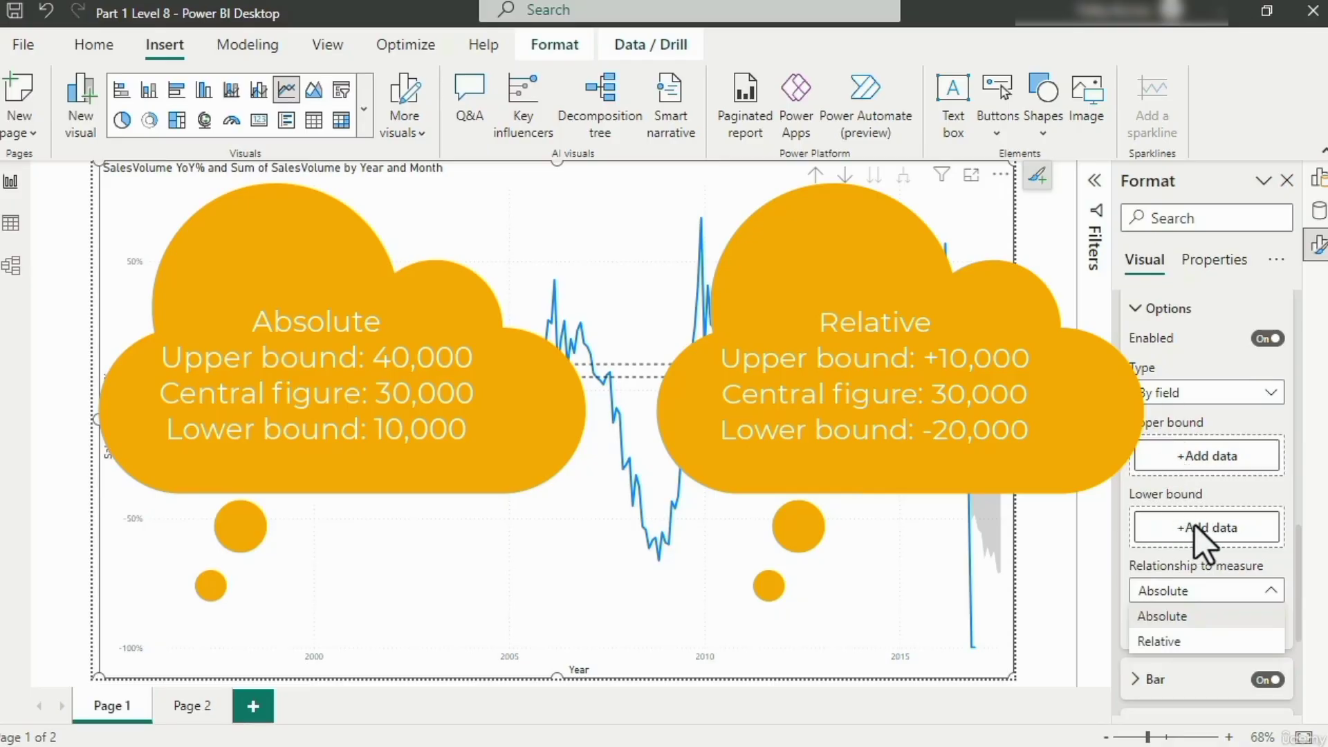
left_click(1197, 559)
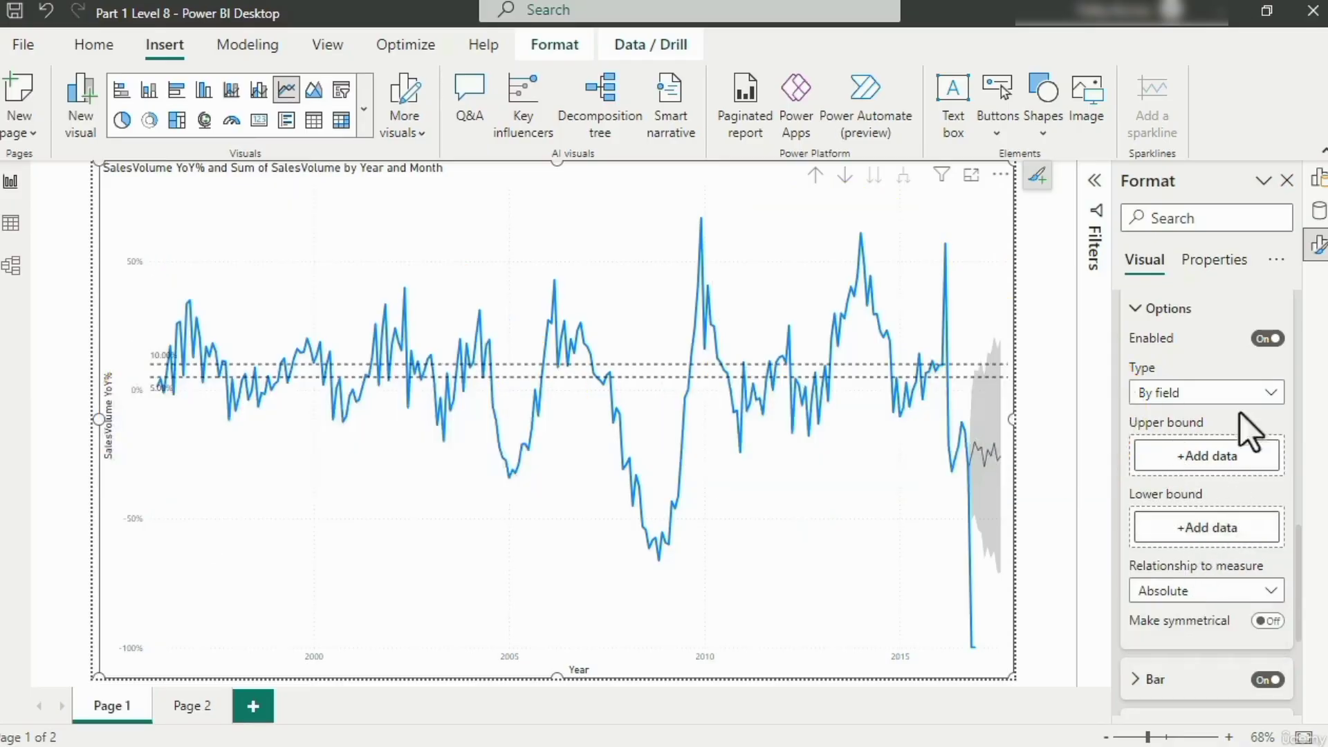
Set the error bars' type to By percentage
left_click(1234, 394)
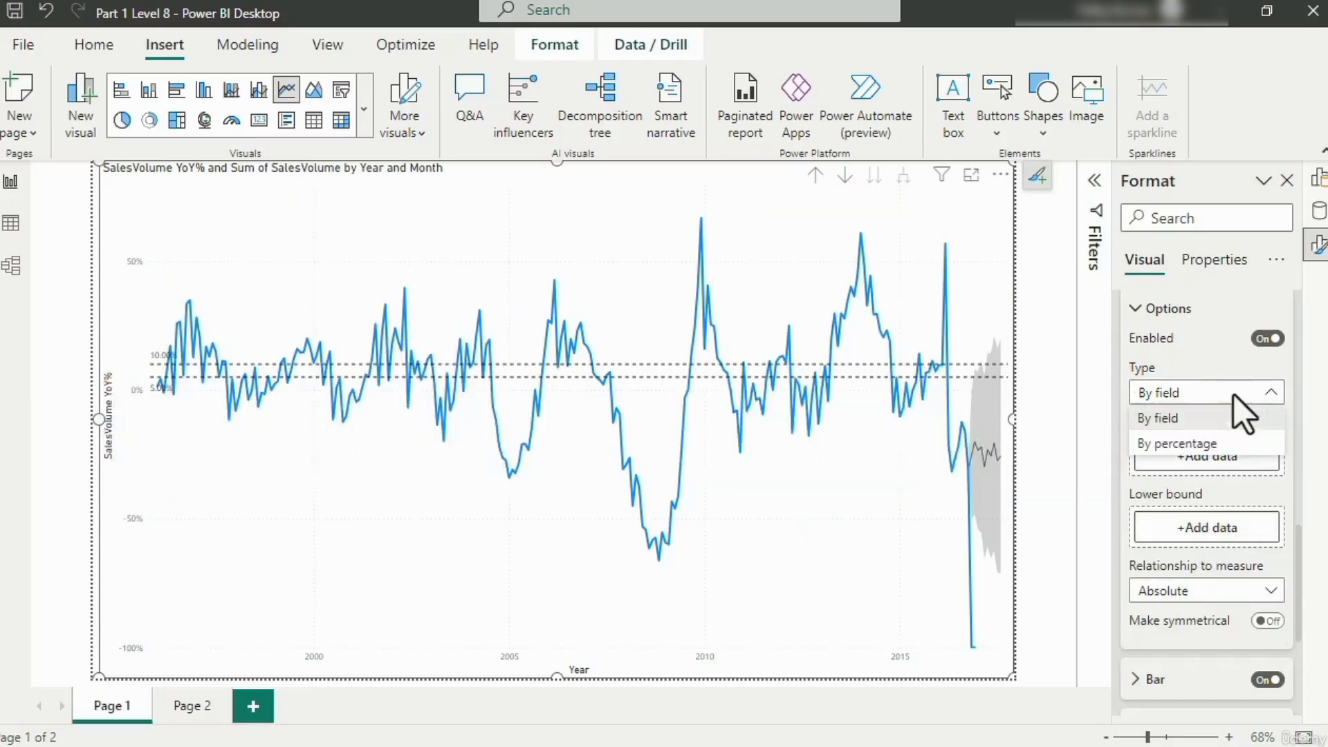
left_click(1216, 447)
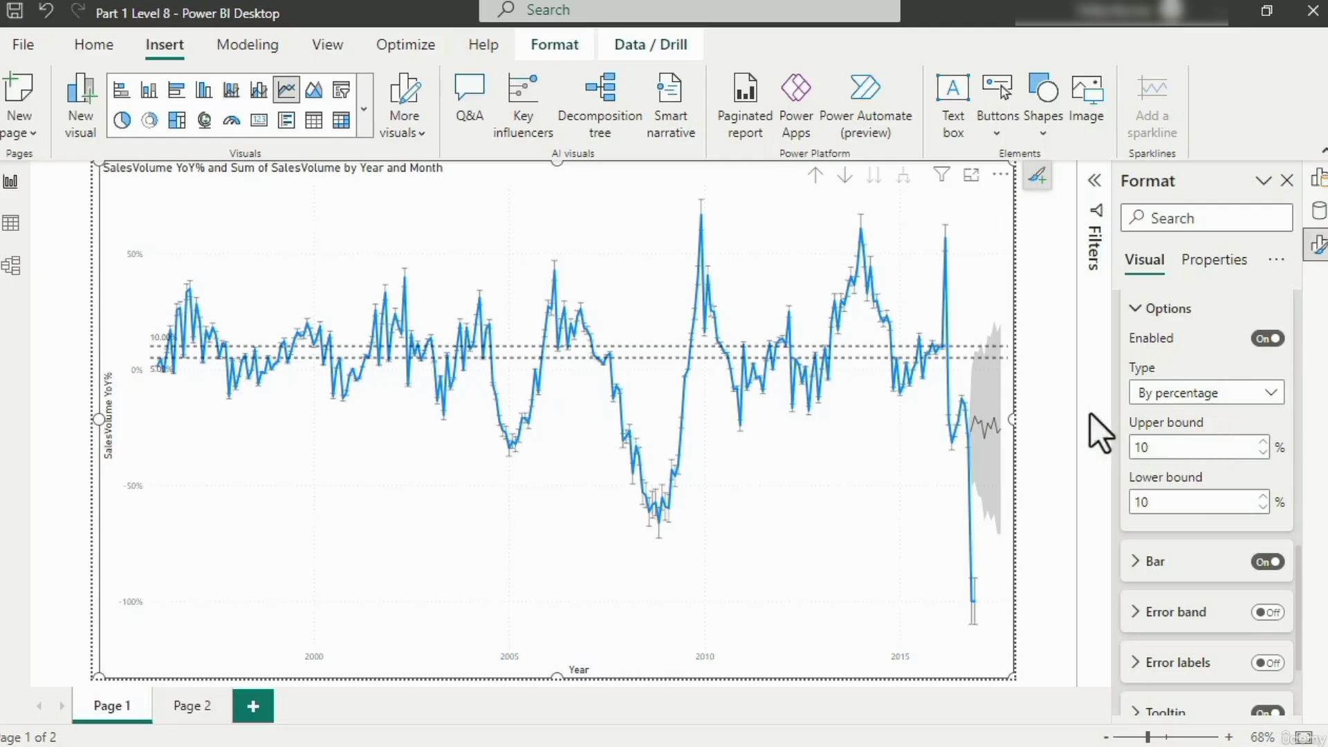
mouse_move(702, 215)
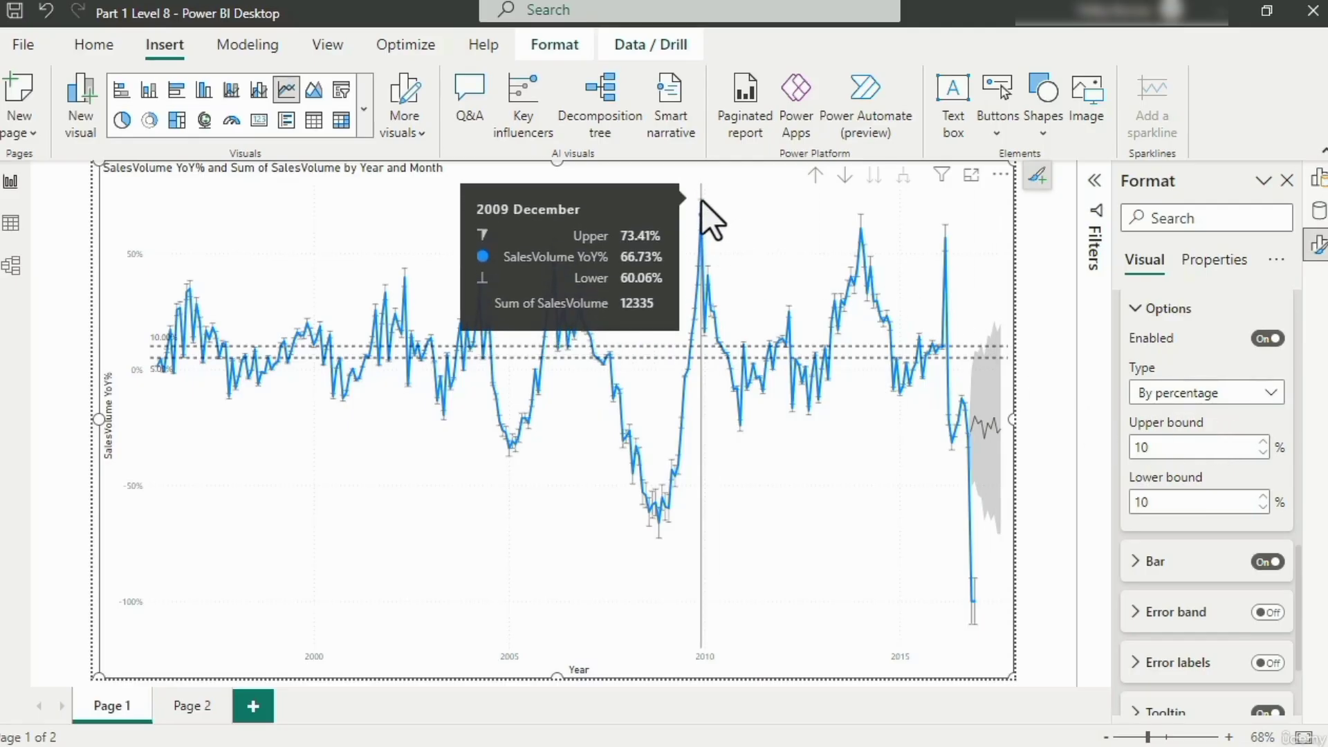
left_click(1207, 393)
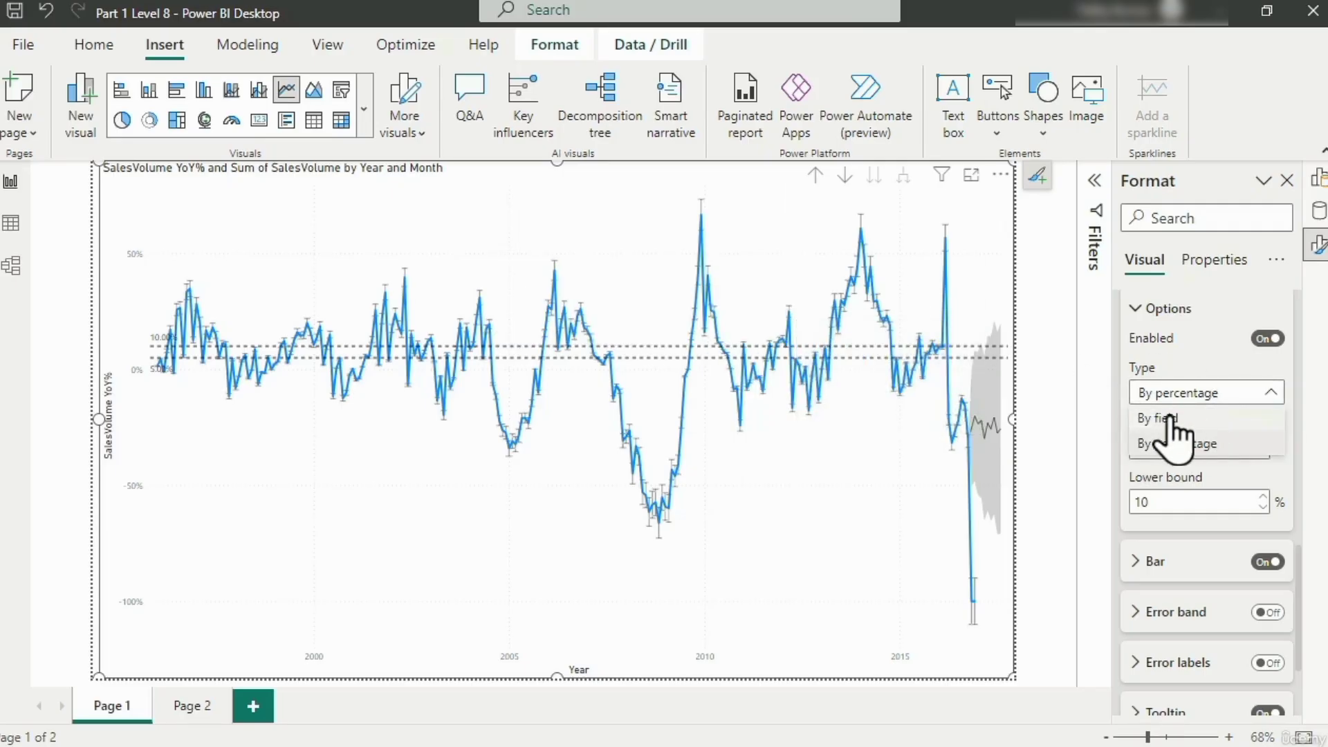
left_click(1185, 400)
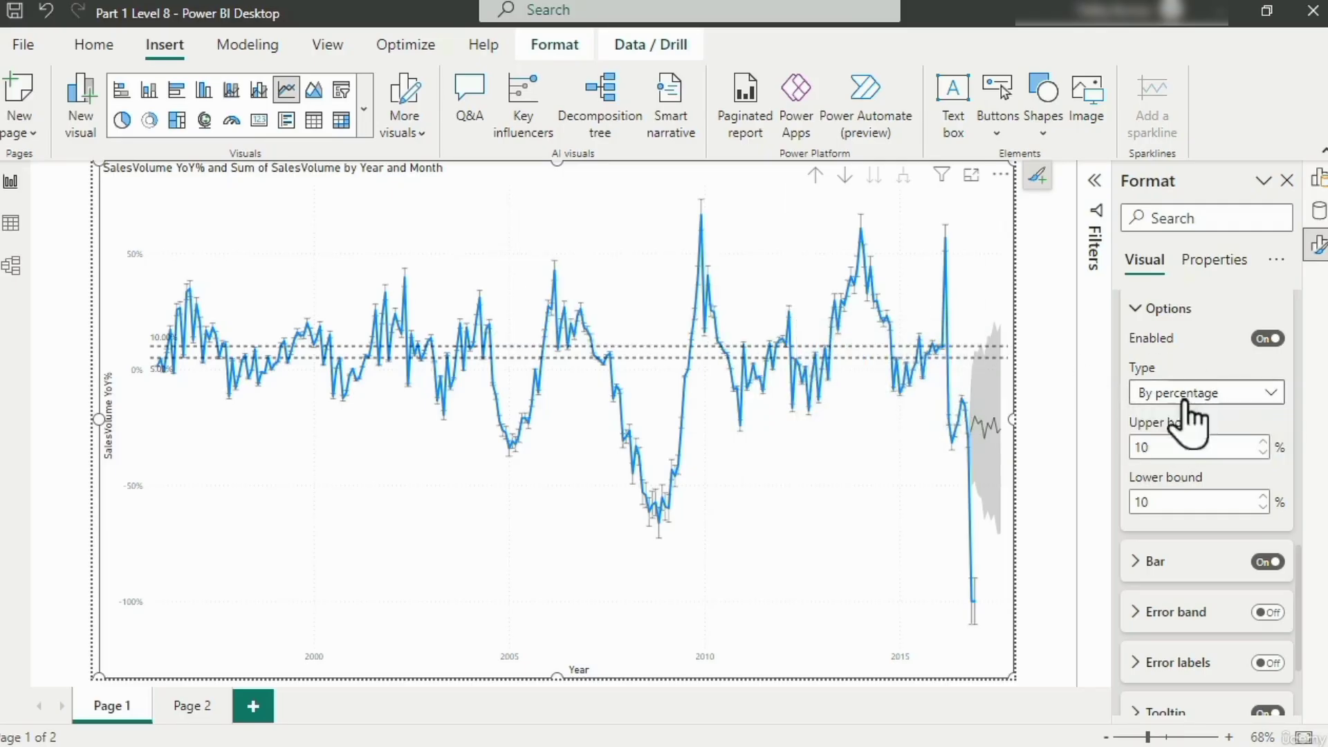
Set the error bars' upper and lower bounds to 50%
double_click(1140, 447)
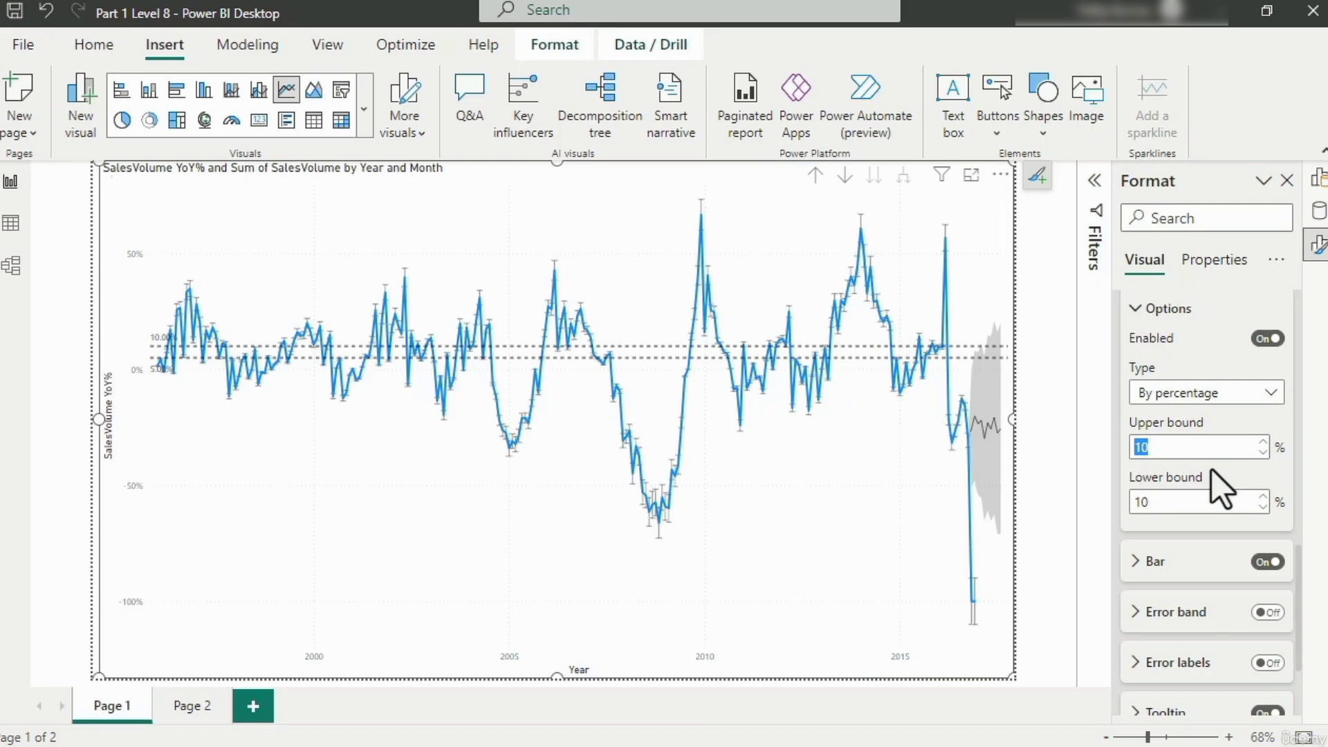
type("5")
key("Tab")
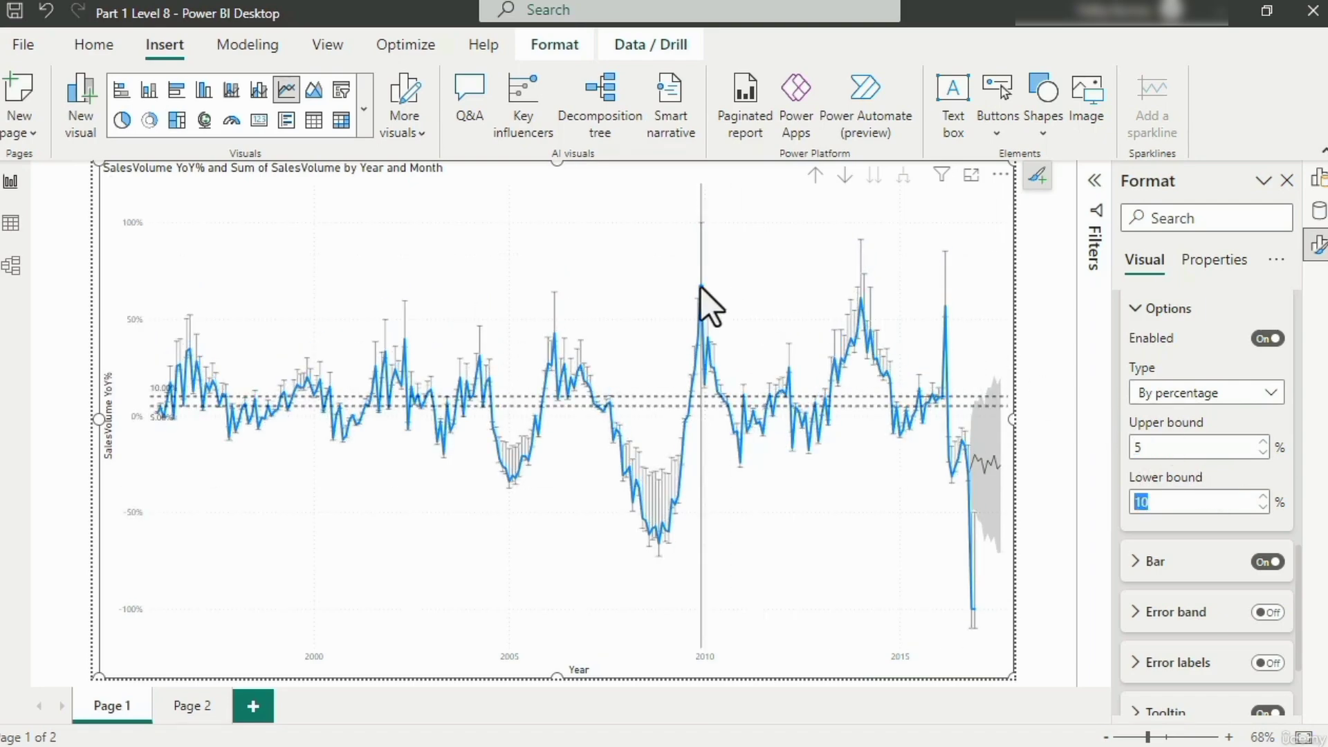
mouse_move(698, 223)
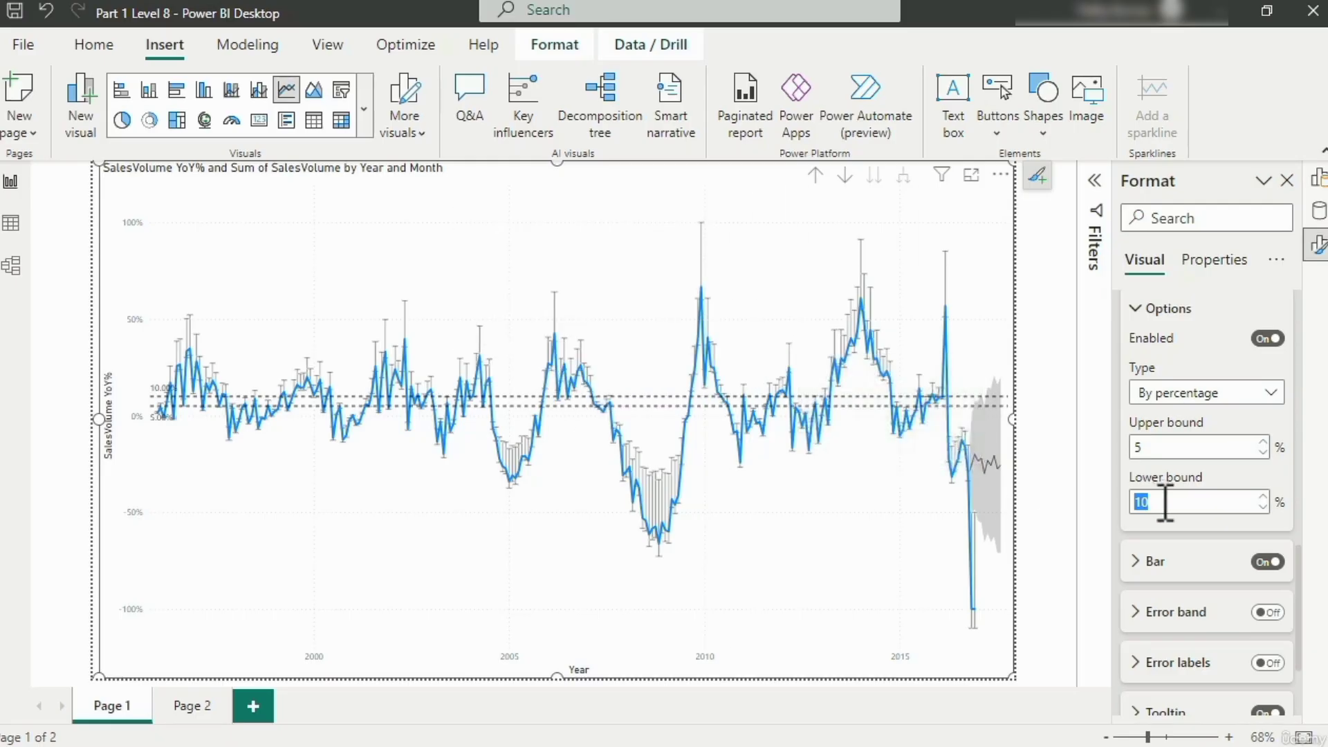
left_click(1176, 446)
left_click(1176, 499)
type("50")
key("Tab")
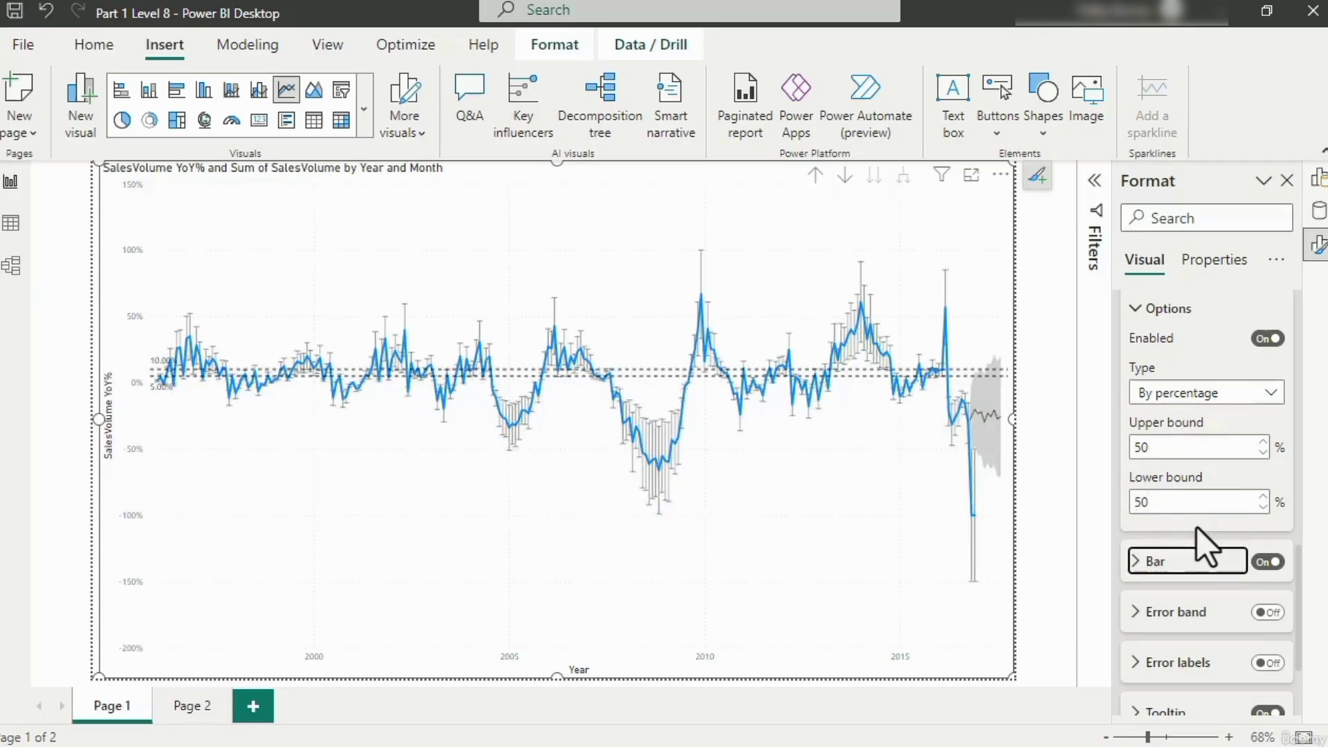
Try a lower bound of 100% for the error bars, and set both bounds back to 10%
left_click(1197, 505)
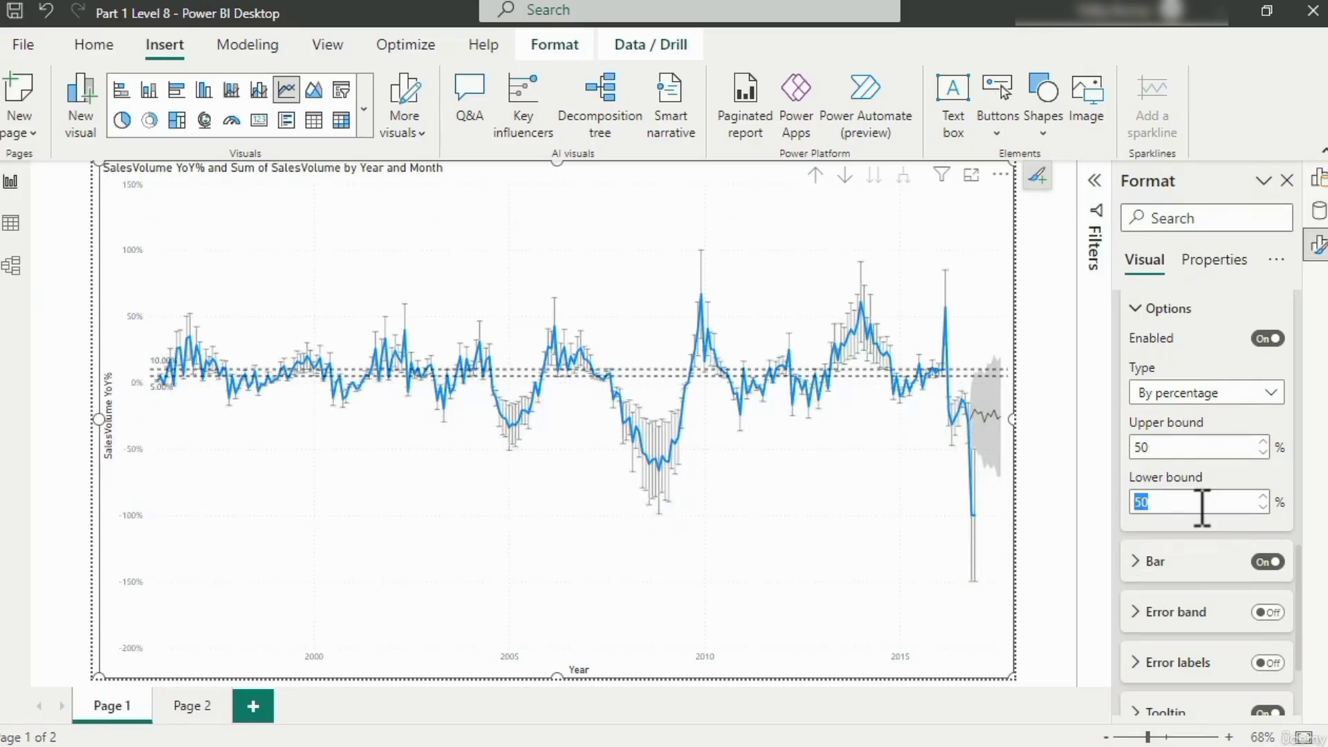
type("100")
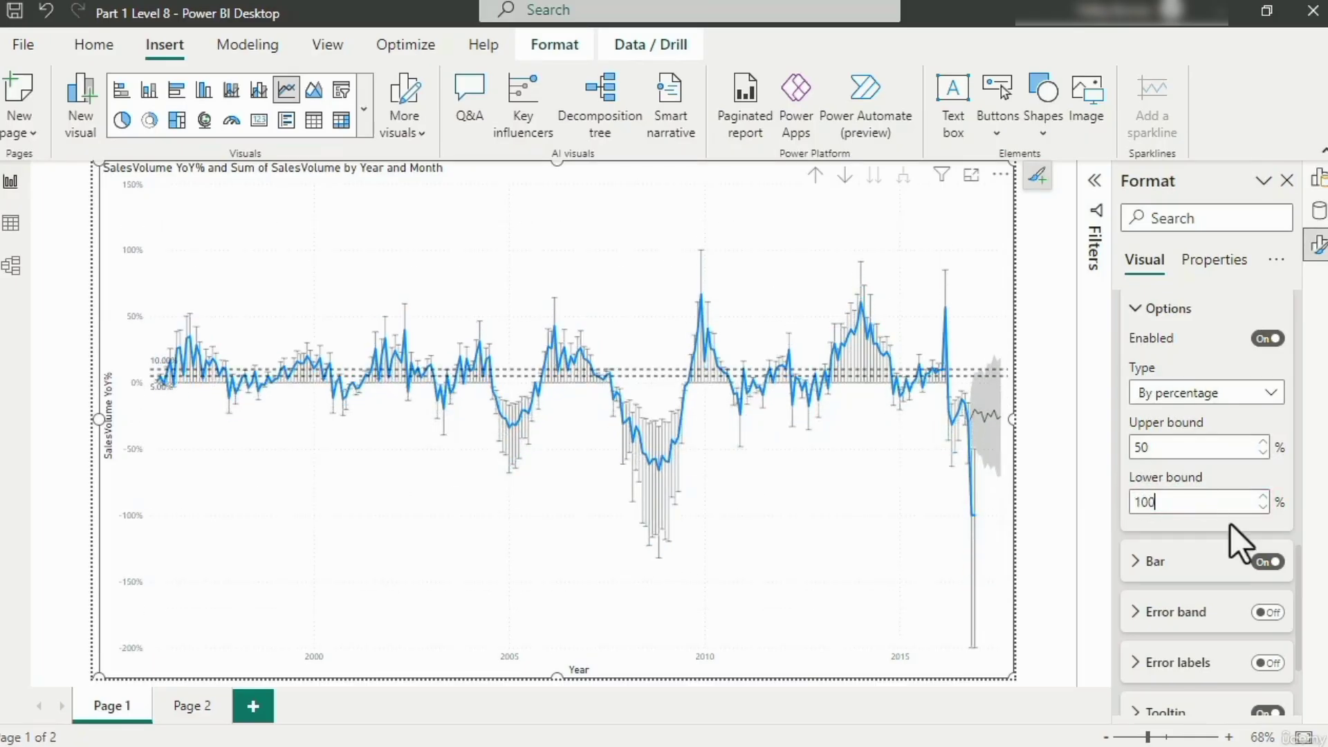
key("BackSpace")
left_click_drag(1147, 448, 1108, 444)
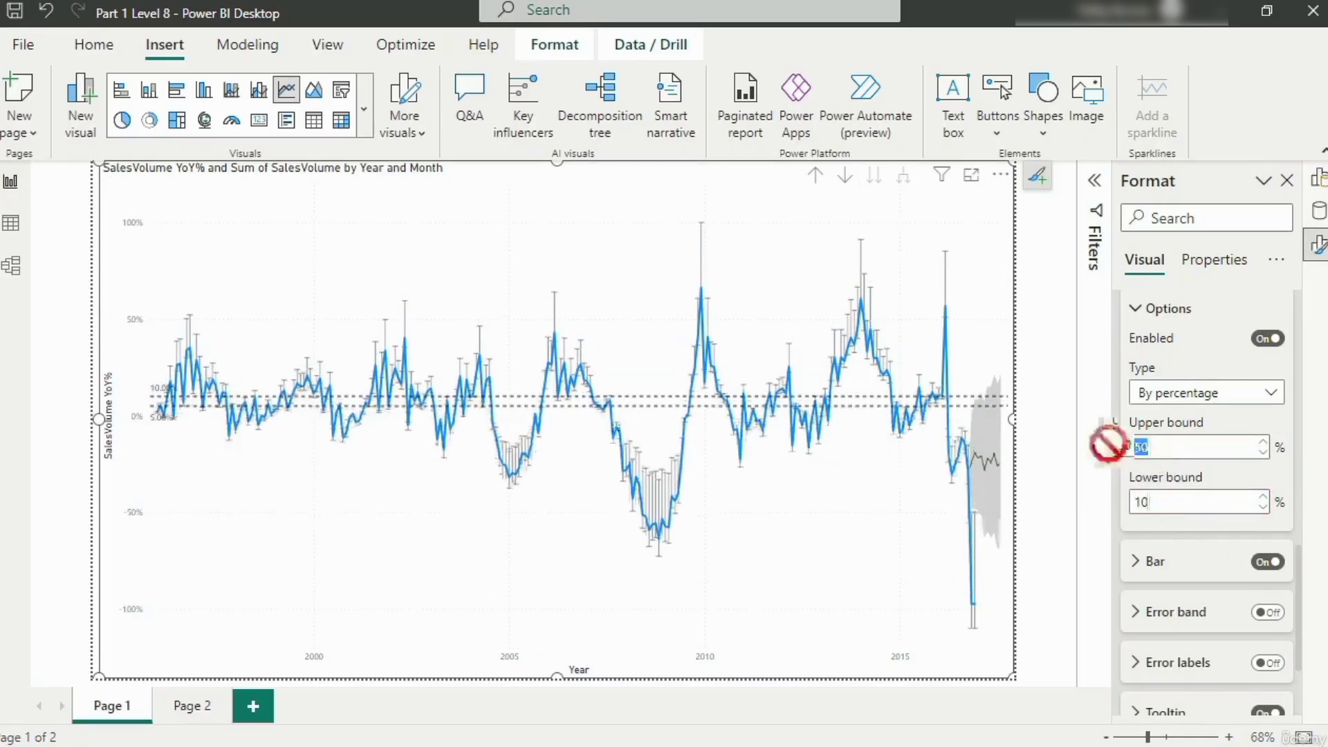
type("10")
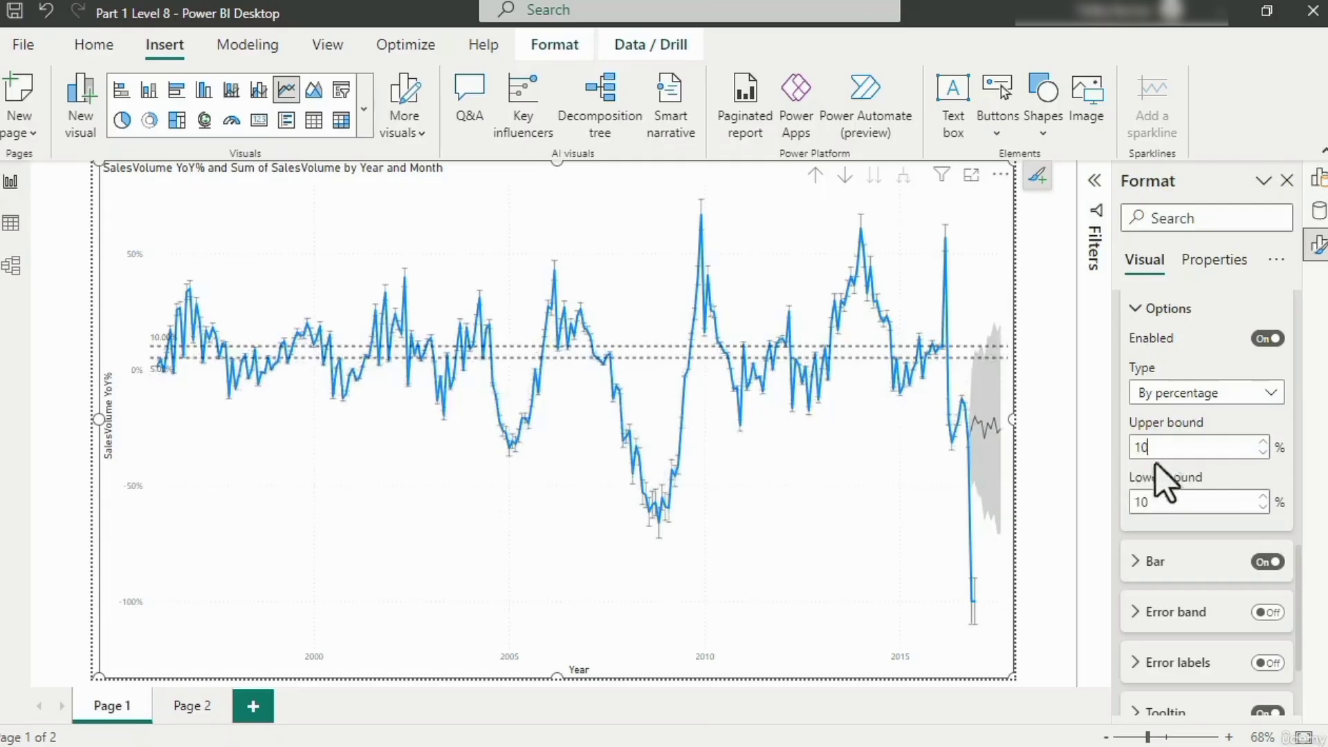
Expand the error bars' Bar settings and switch the bars off and on again
left_click(1142, 561)
scroll(1195, 548, "down", 3)
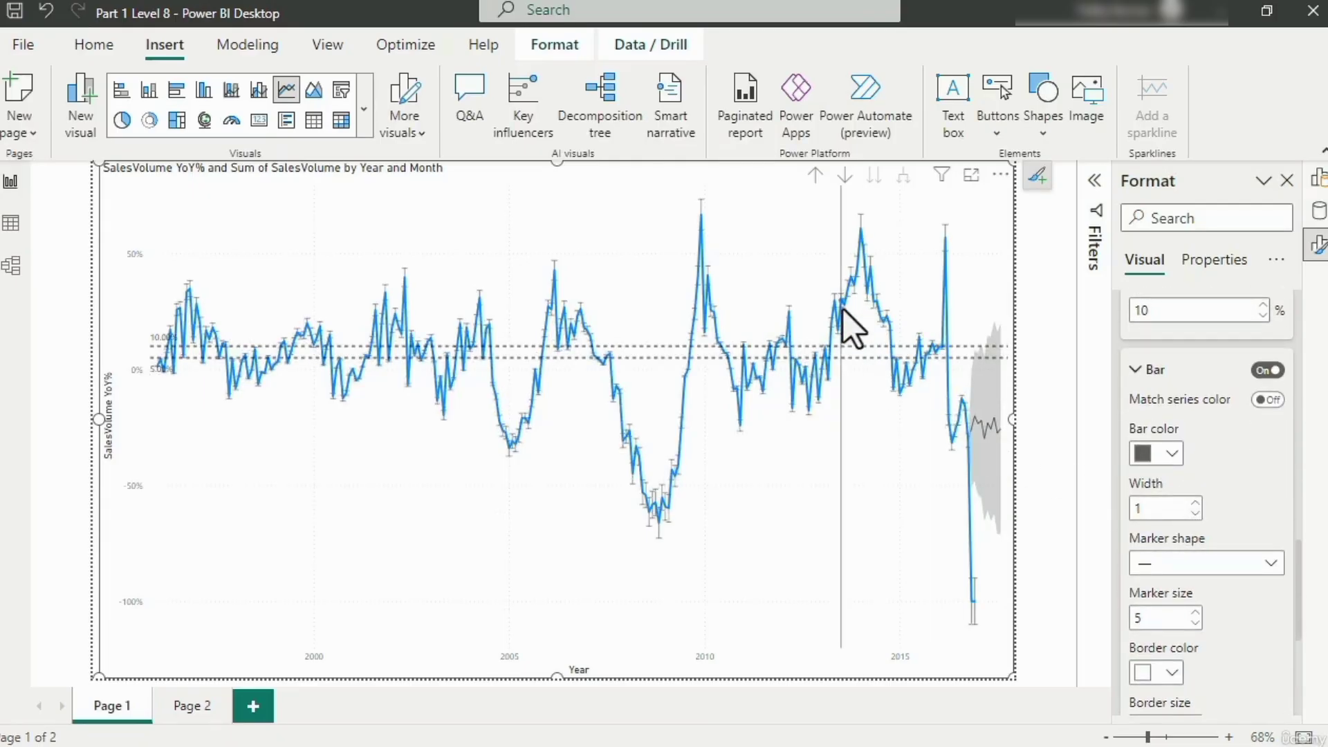
left_click(1269, 373)
left_click(1267, 371)
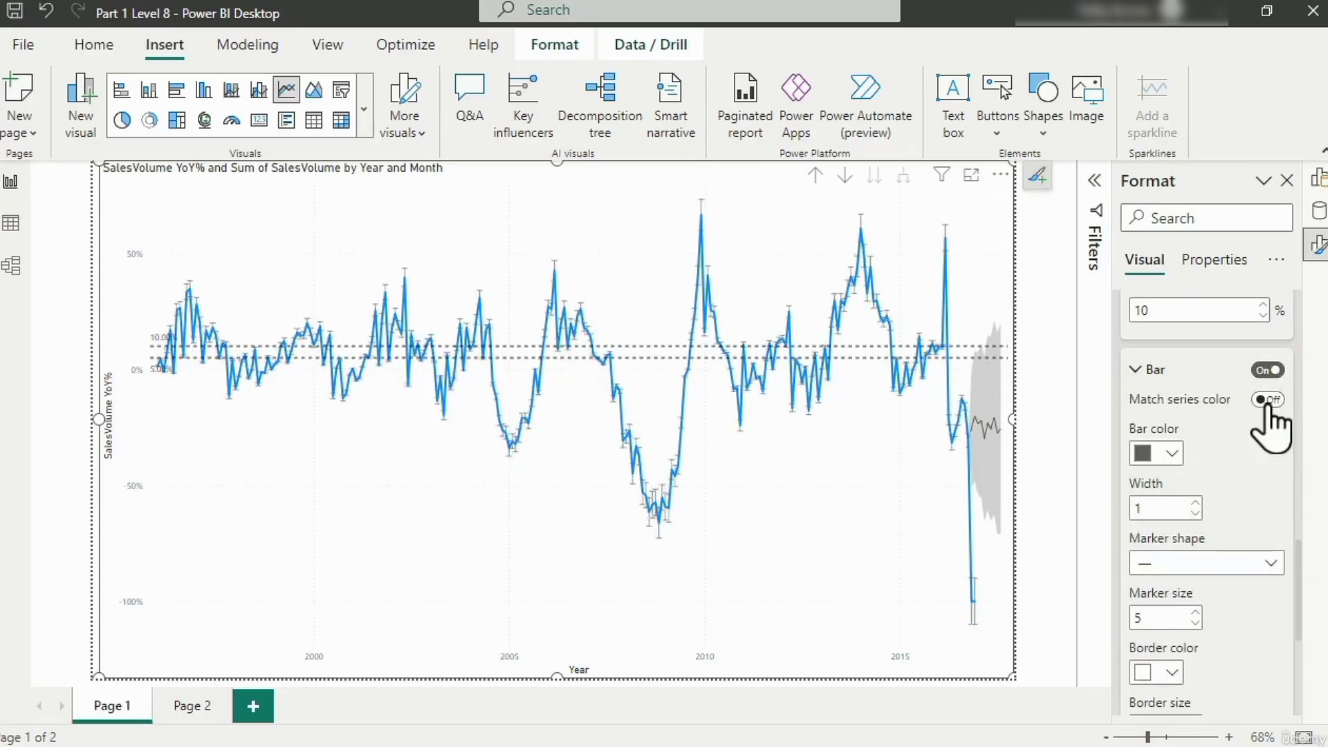
Switch the error bars' Match series color on and off again, and make the bars red with a width of 2
left_click(1276, 400)
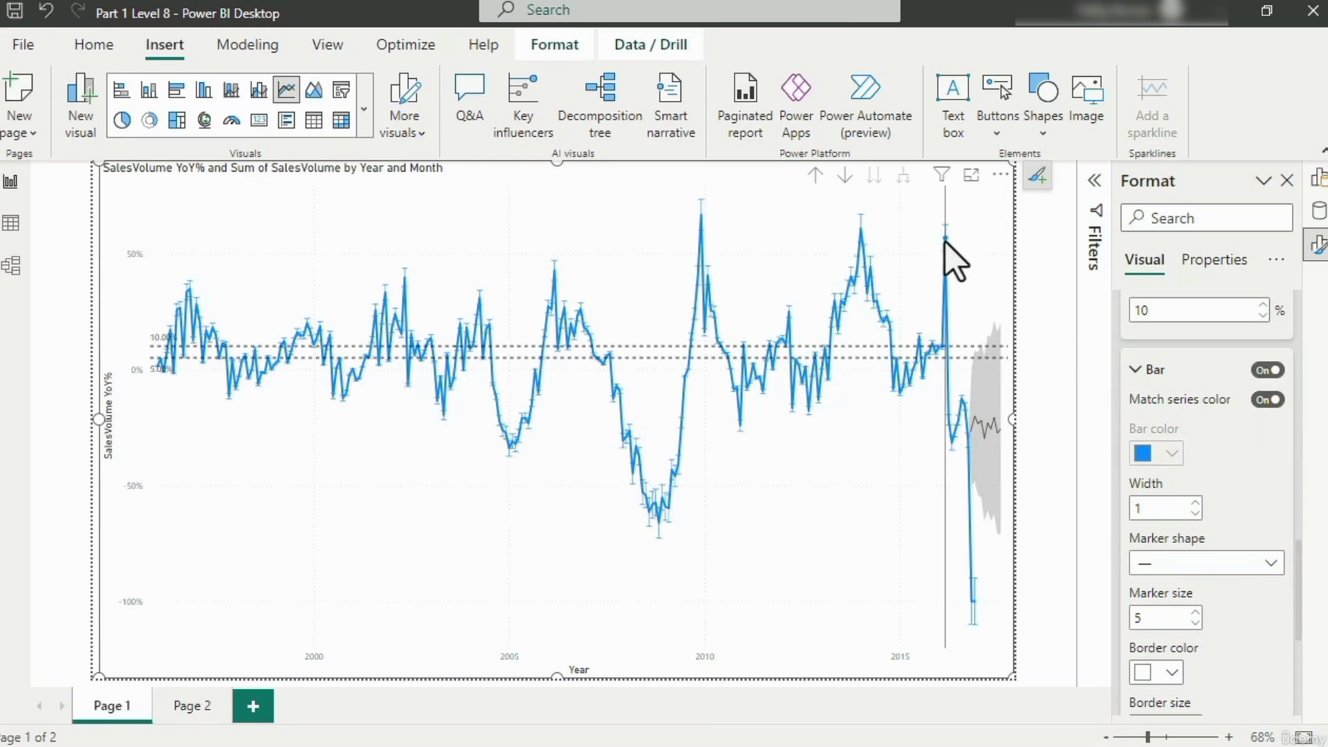
left_click(1262, 401)
left_click(1173, 454)
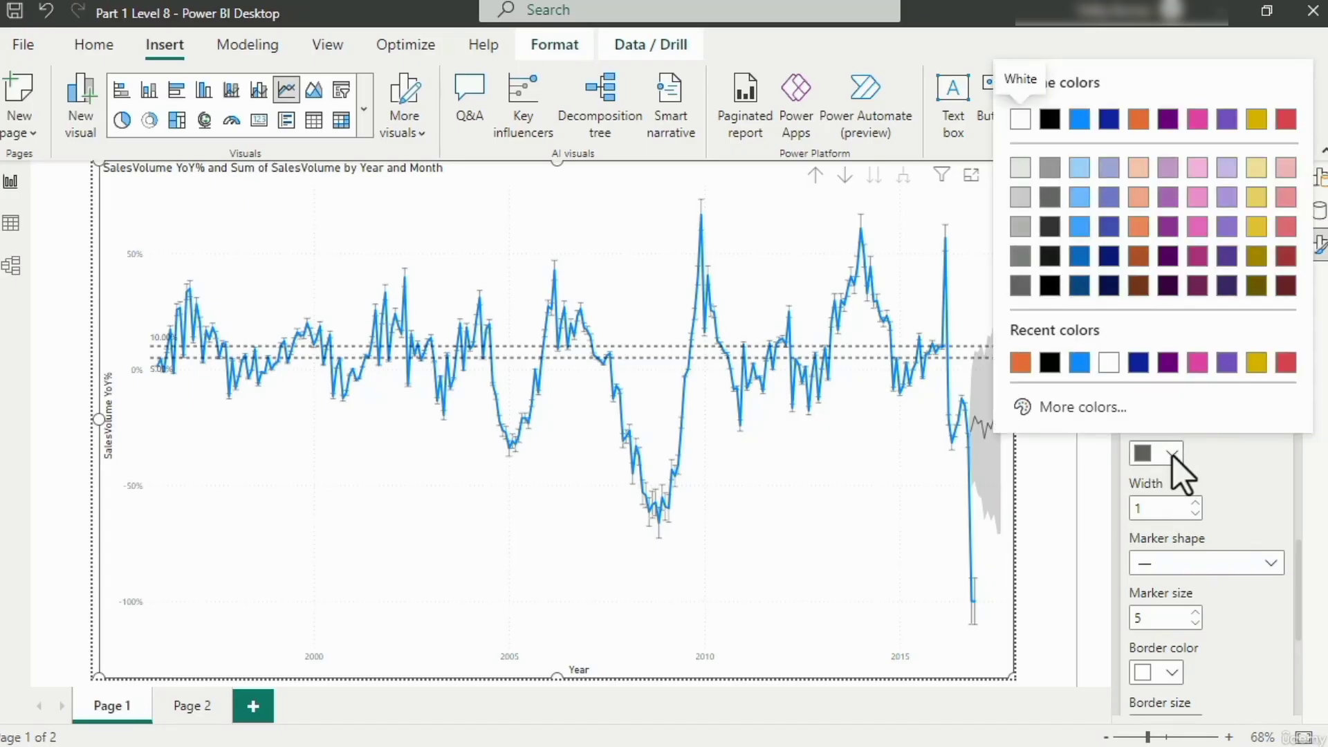
left_click(1286, 119)
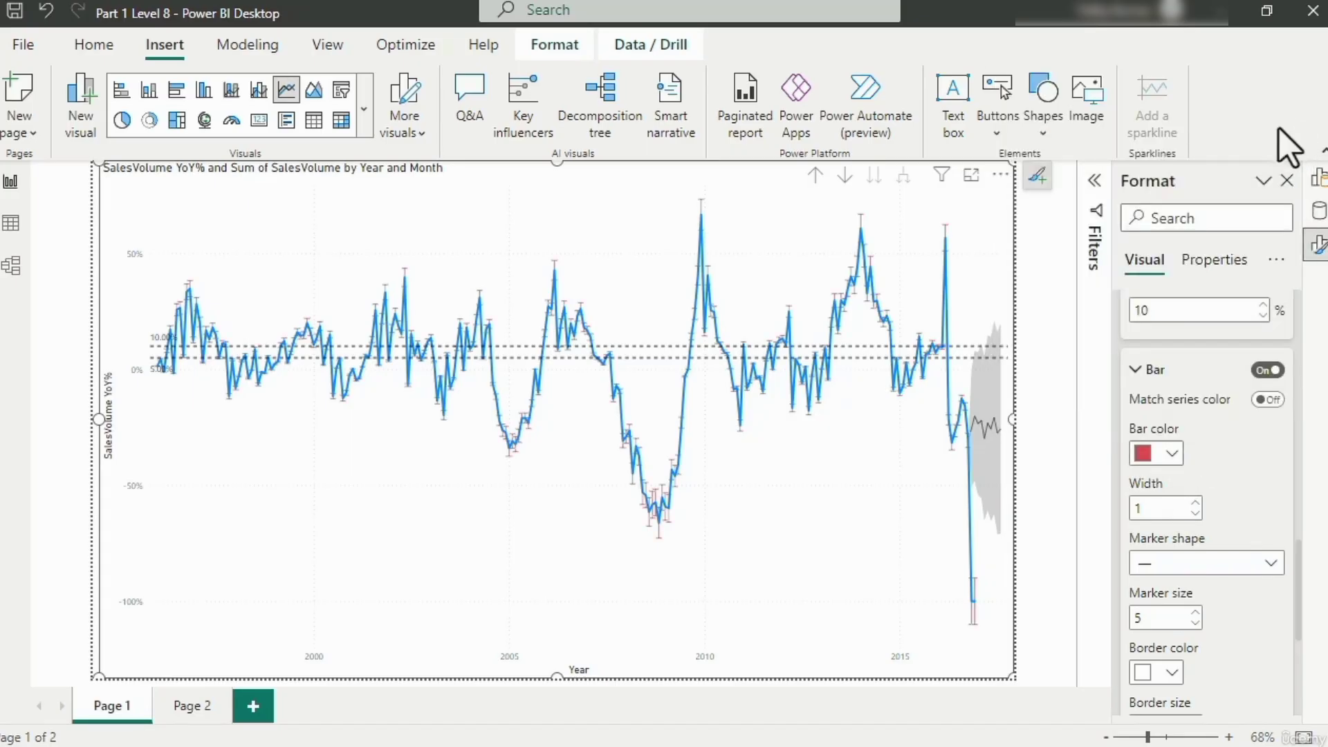
left_click(1195, 502)
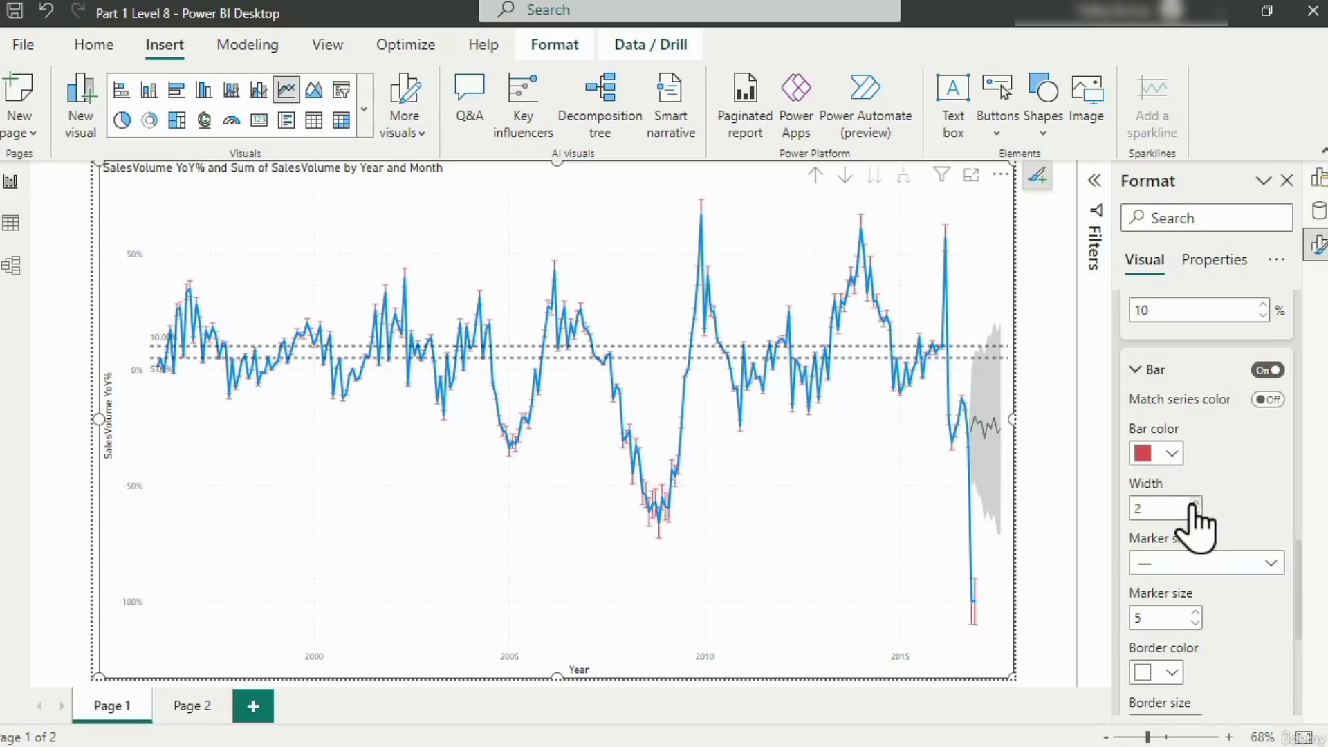
Try the square, circle and triangle marker shapes on the error bars, and restore the long dash marker
left_click(1215, 565)
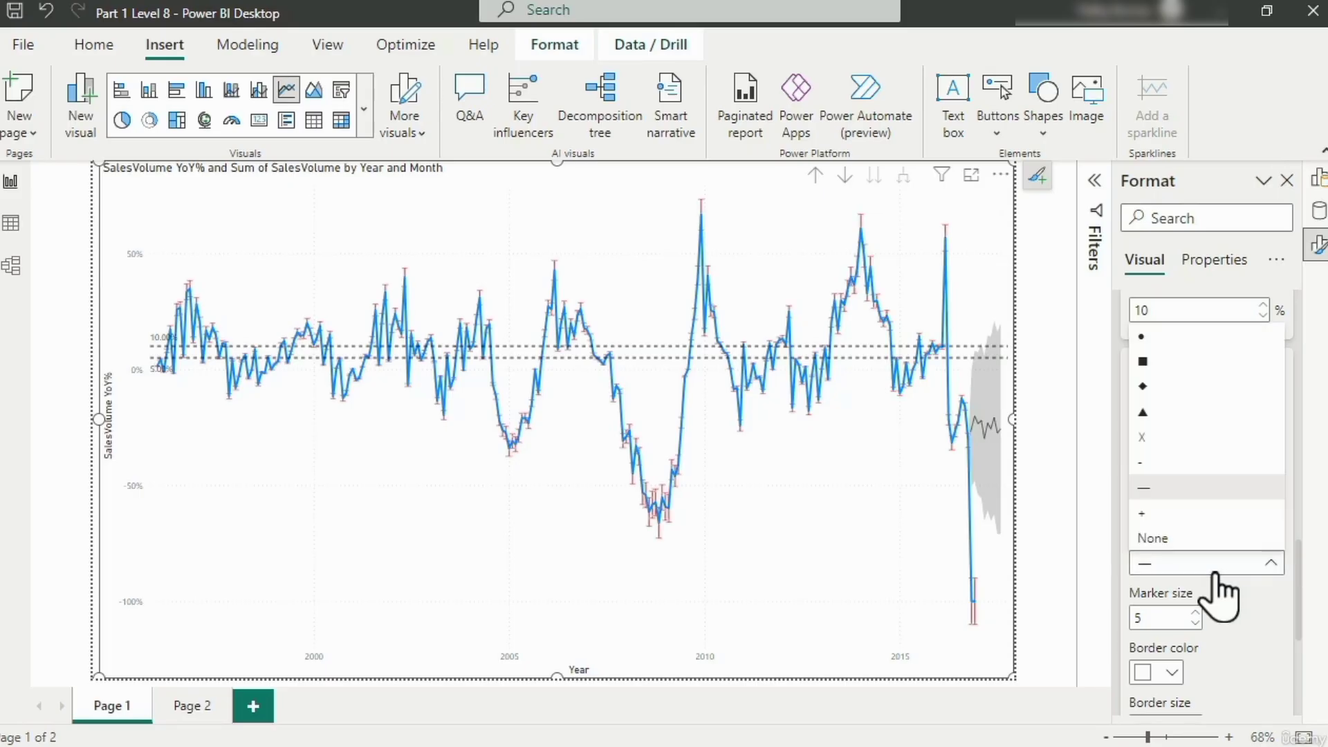
left_click(1159, 361)
left_click(1204, 564)
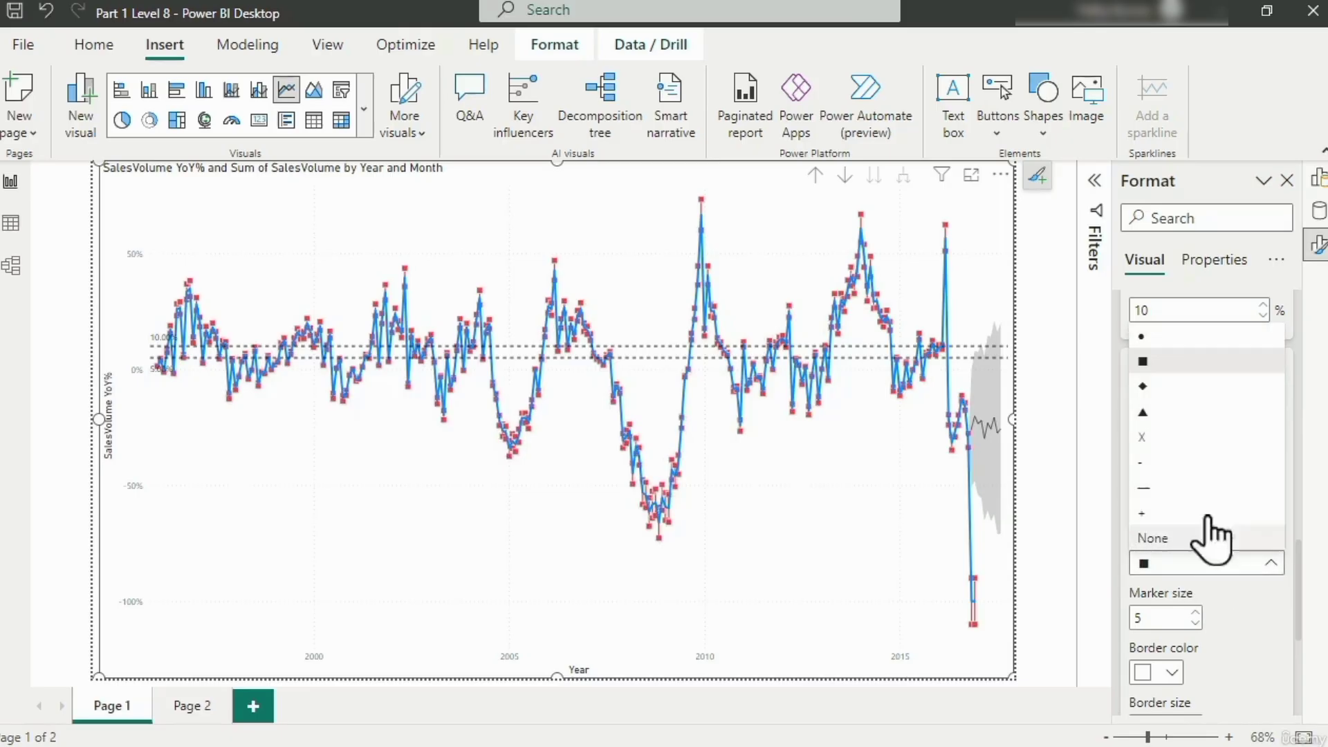
left_click(1172, 344)
left_click(1214, 568)
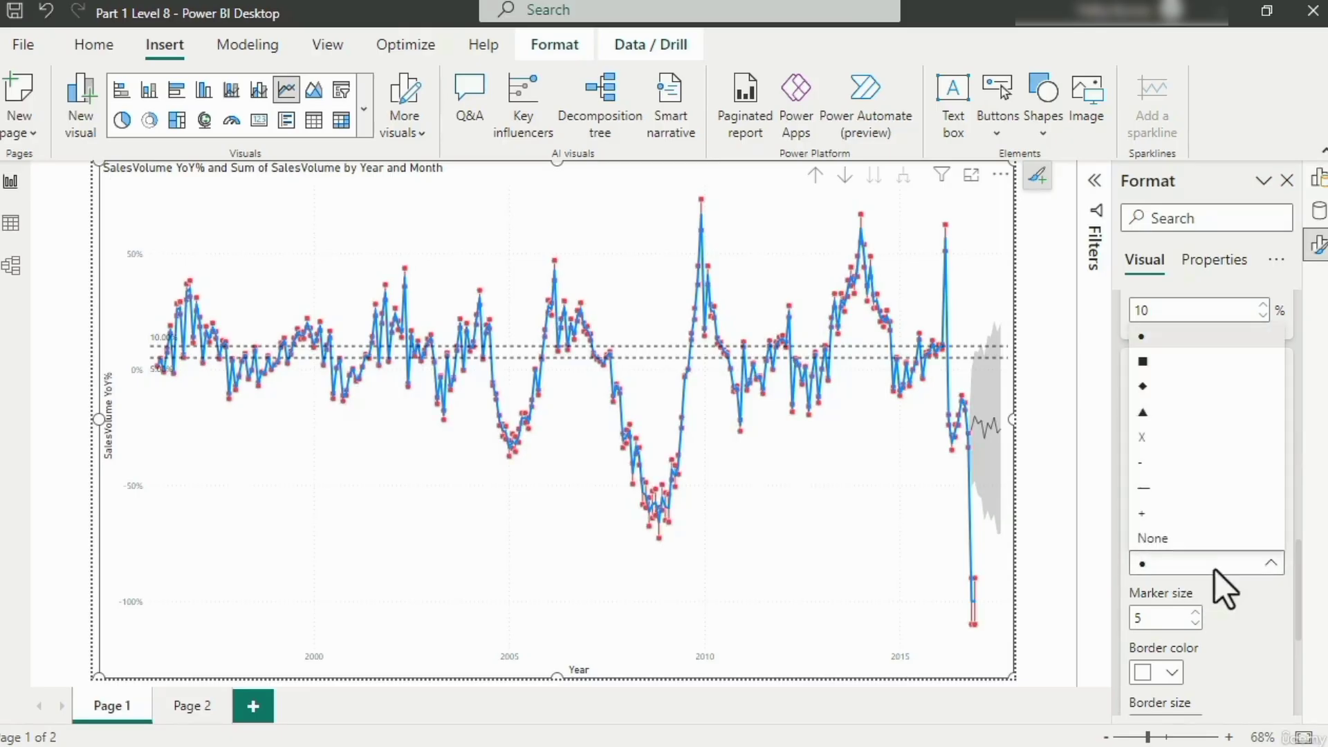
left_click(1175, 413)
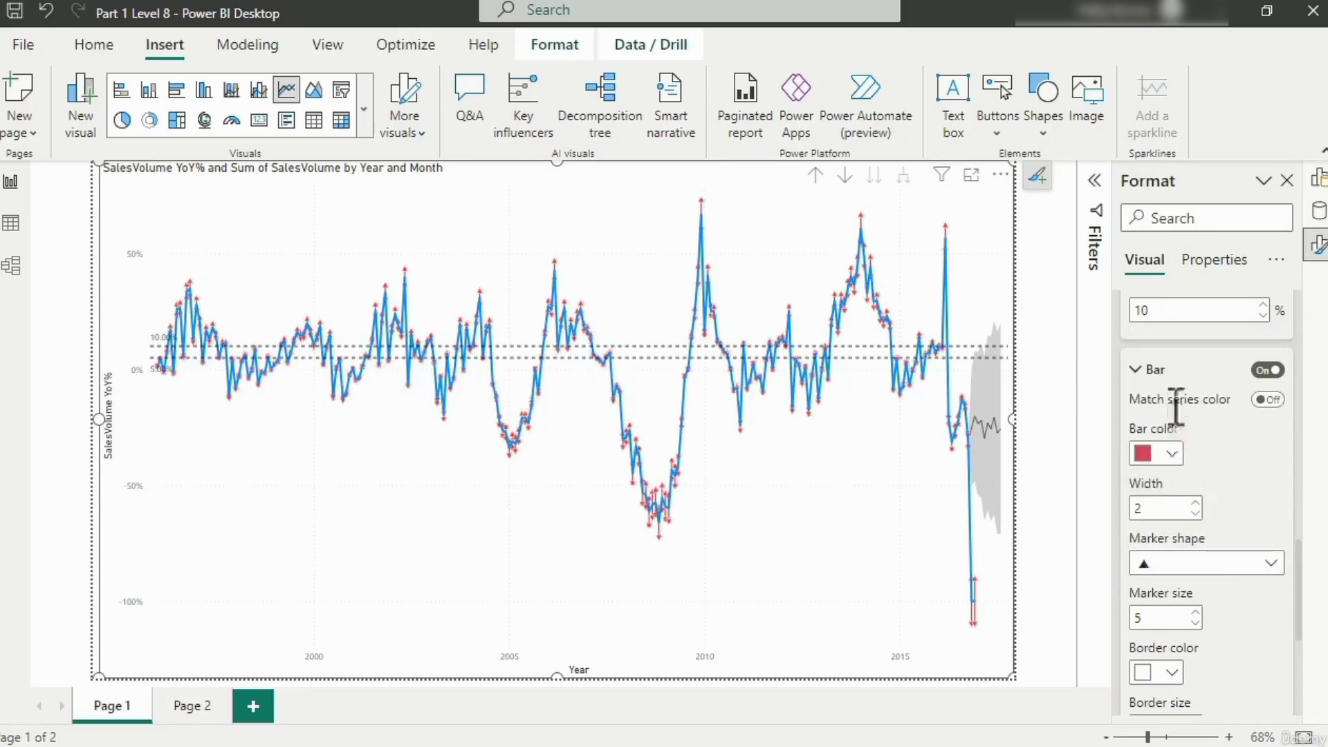
left_click(1204, 564)
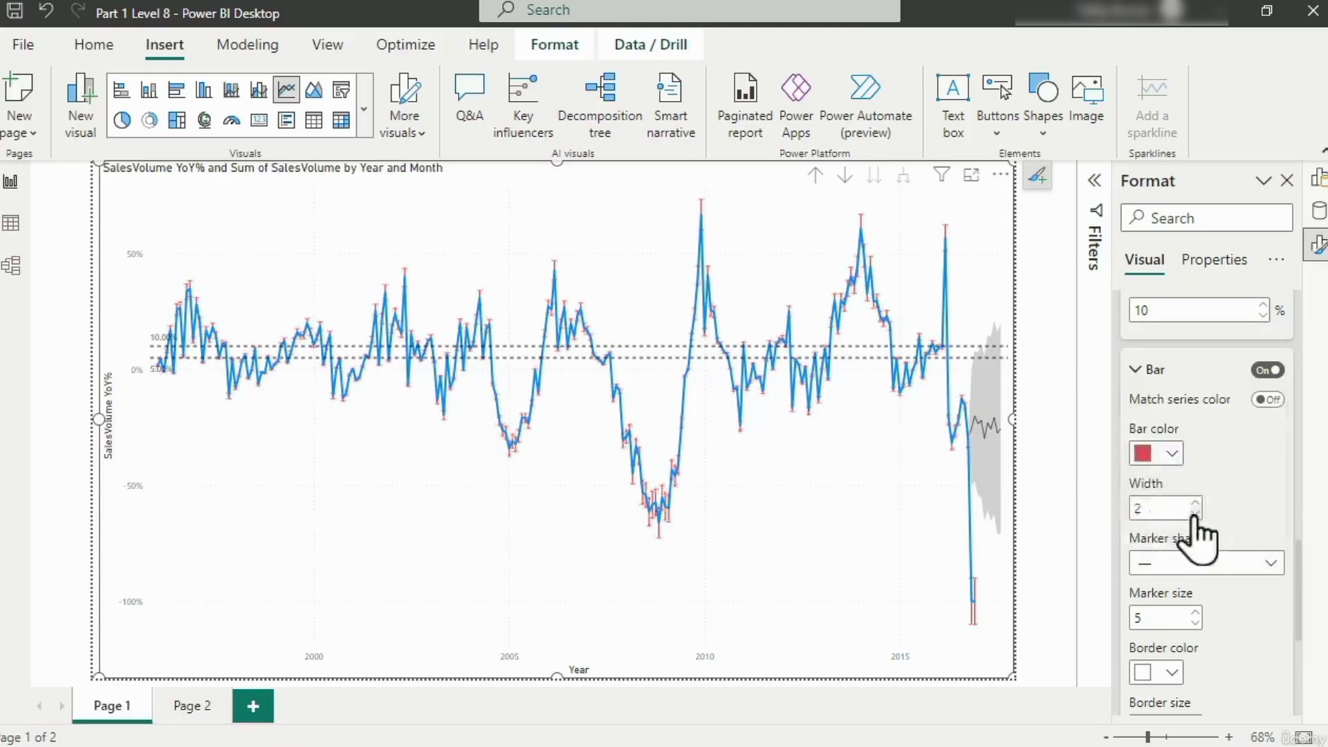
Set the error bars' width back to 1, and try a marker size of 9 before restoring 5
left_click(1194, 515)
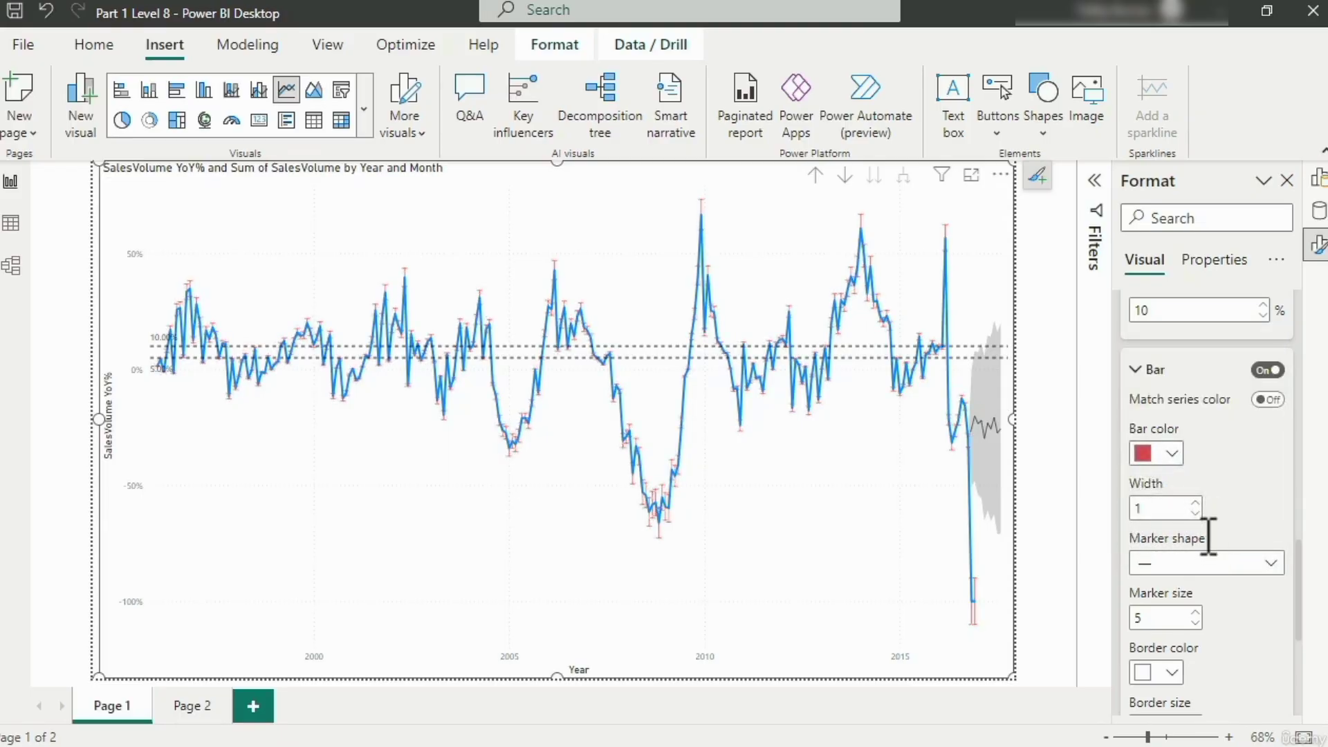
left_click(1194, 621)
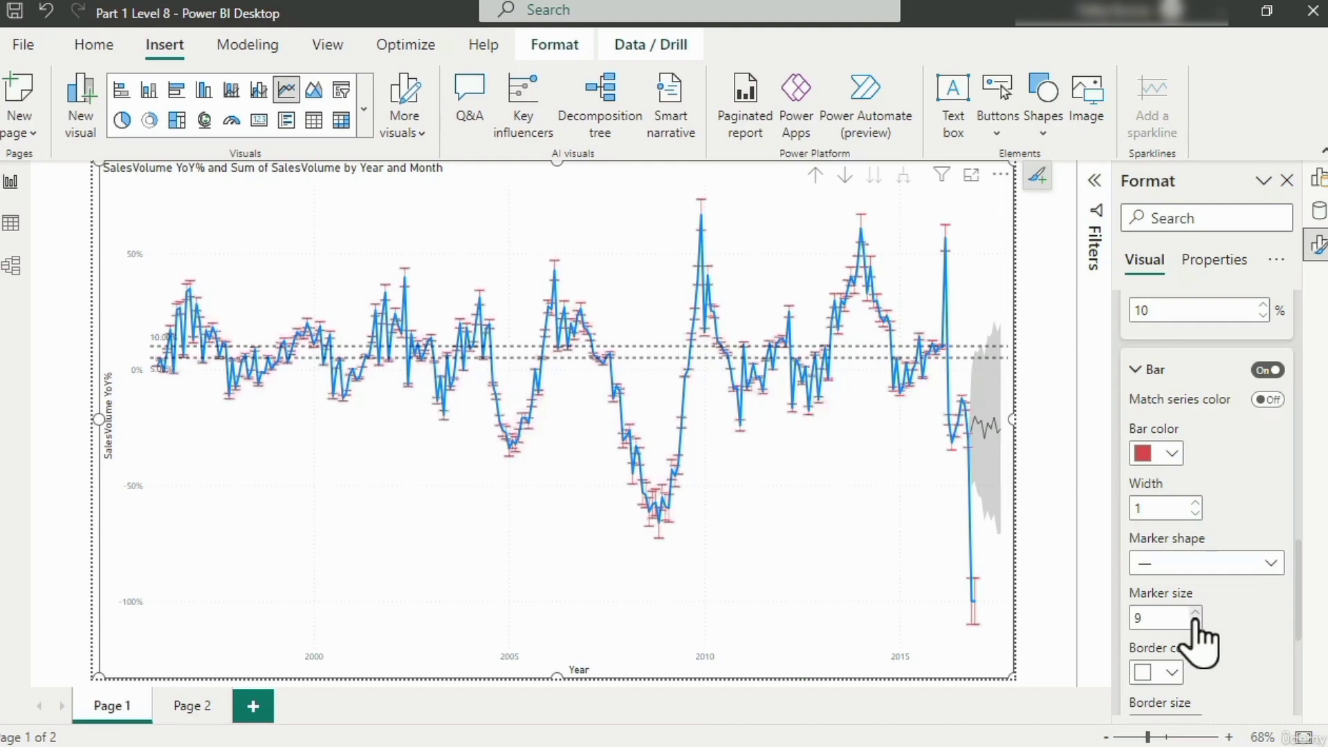
left_click(1194, 622)
left_click(1194, 621)
left_click(1194, 622)
Examine the color choices for the error bars' marker border, and collapse the Bar settings
scroll(1203, 626, "down", 3)
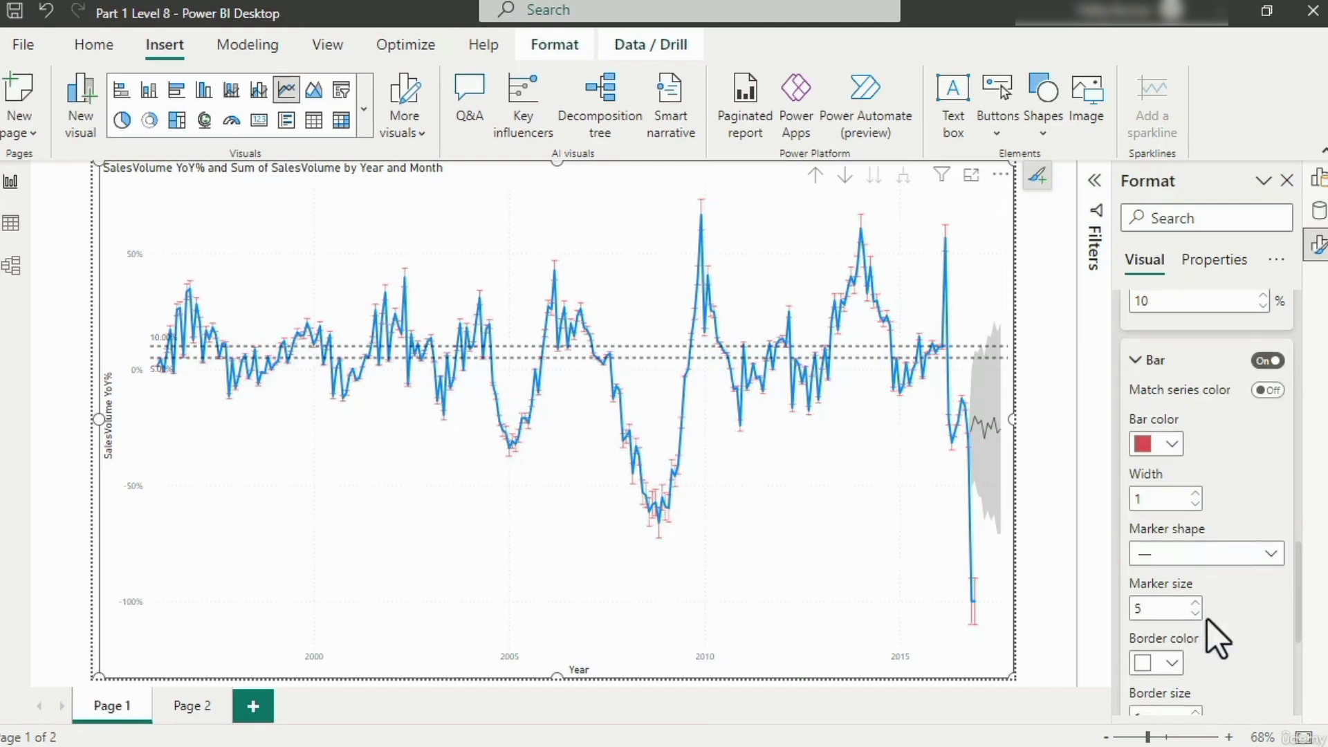
left_click(1173, 481)
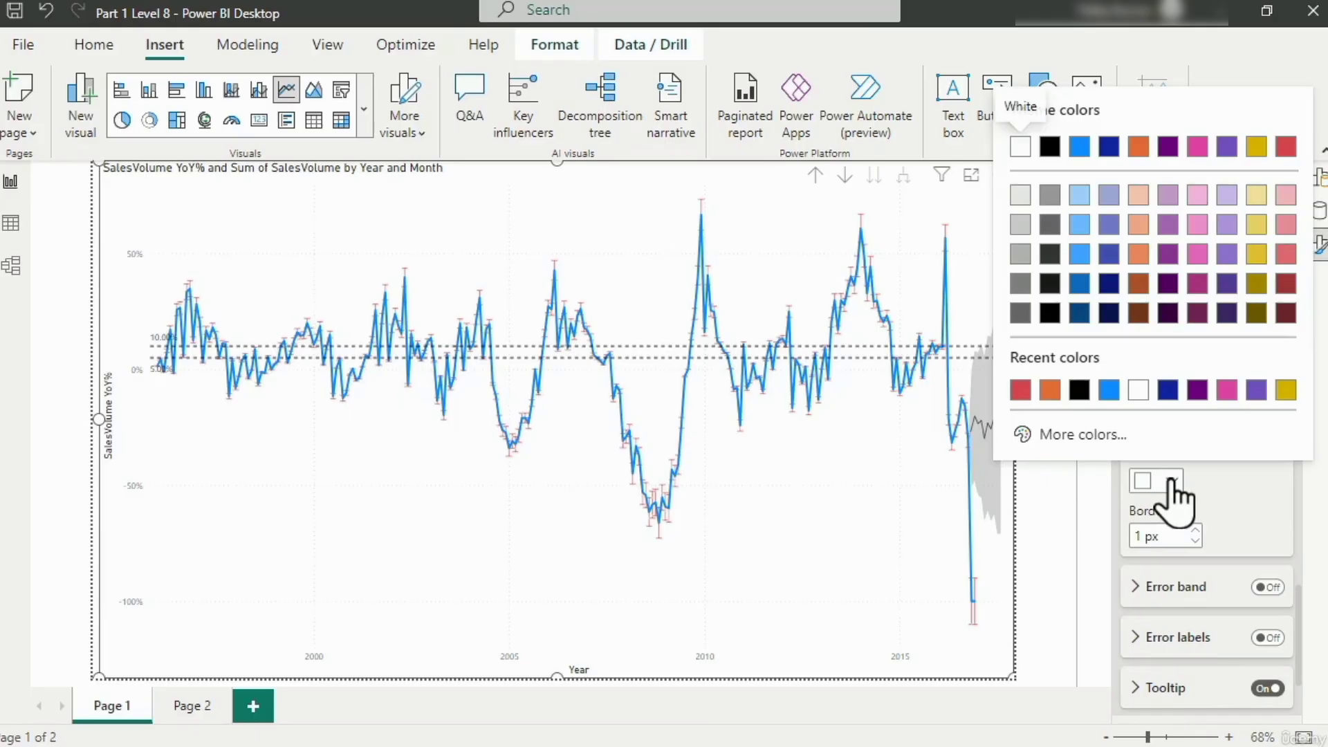
left_click(1236, 496)
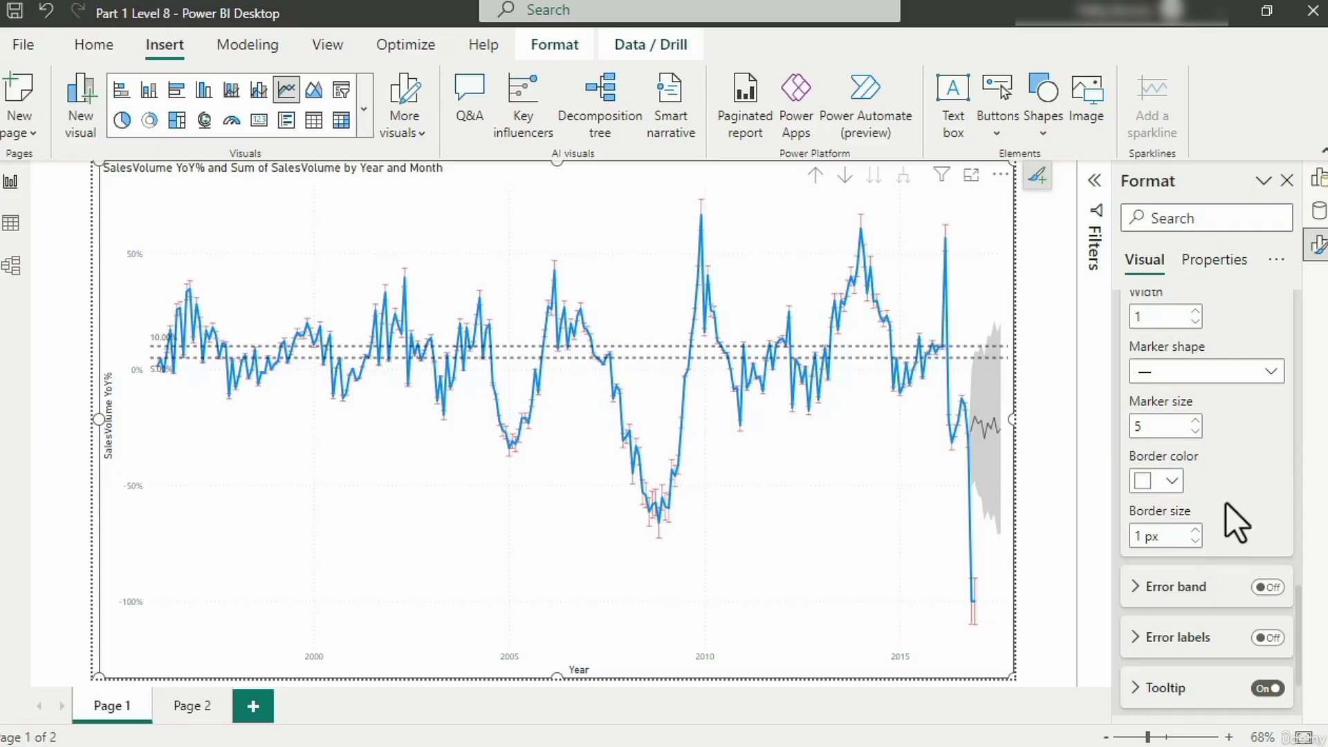
scroll(1226, 503, "up", 3)
left_click(1137, 315)
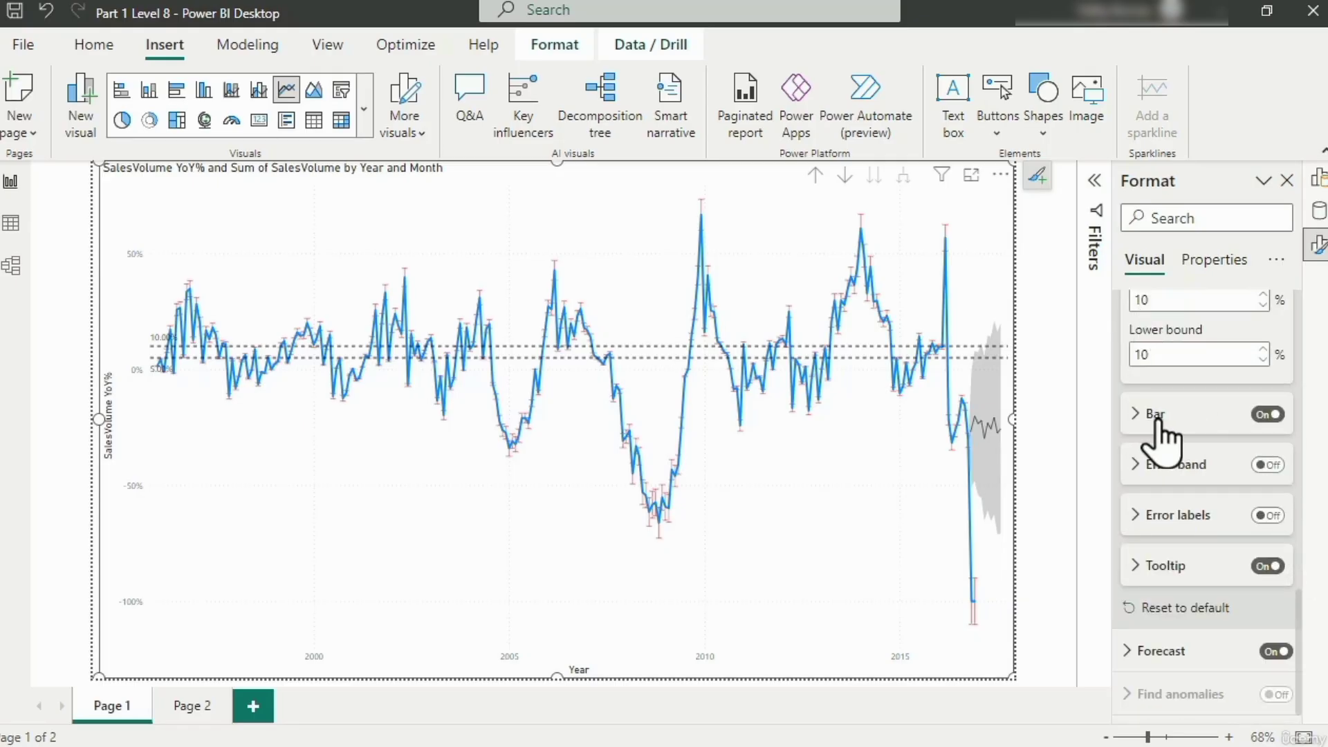
Expand the Error band settings, enable the error band and switch the error bars off
left_click(1135, 469)
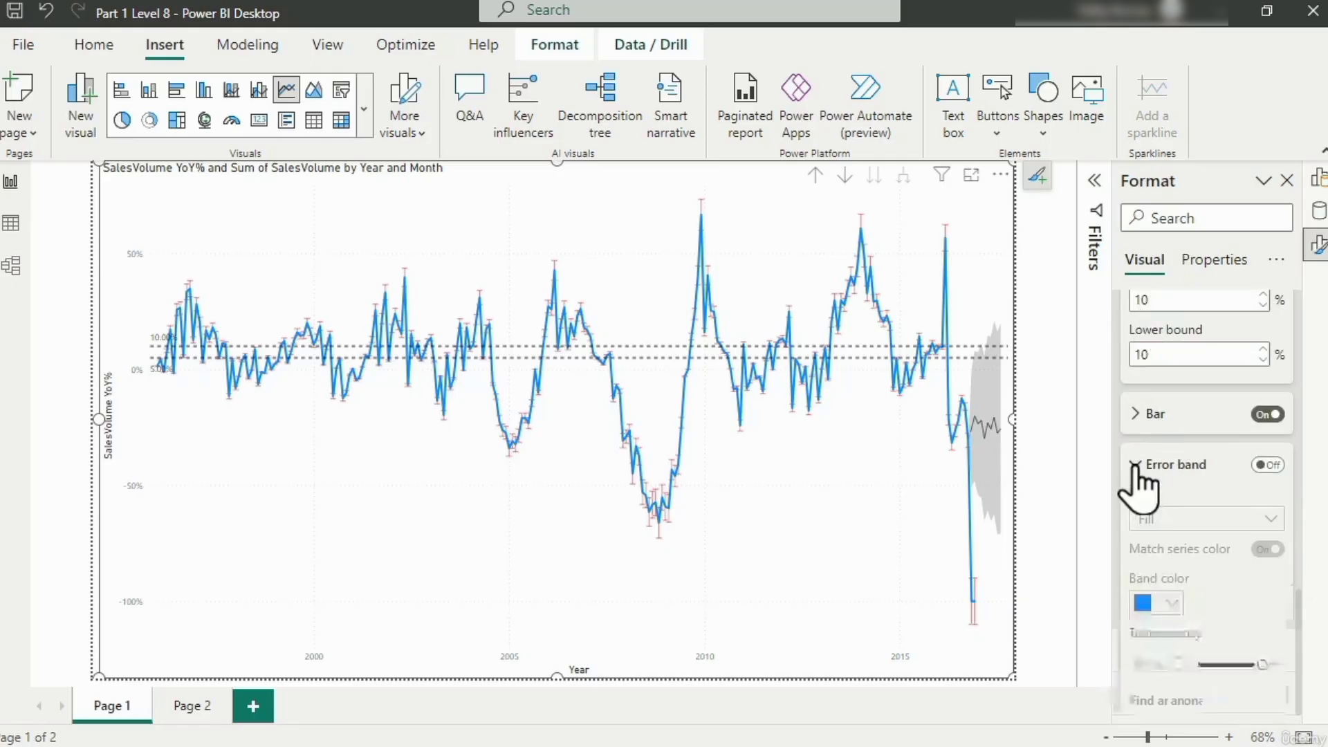
left_click(1274, 465)
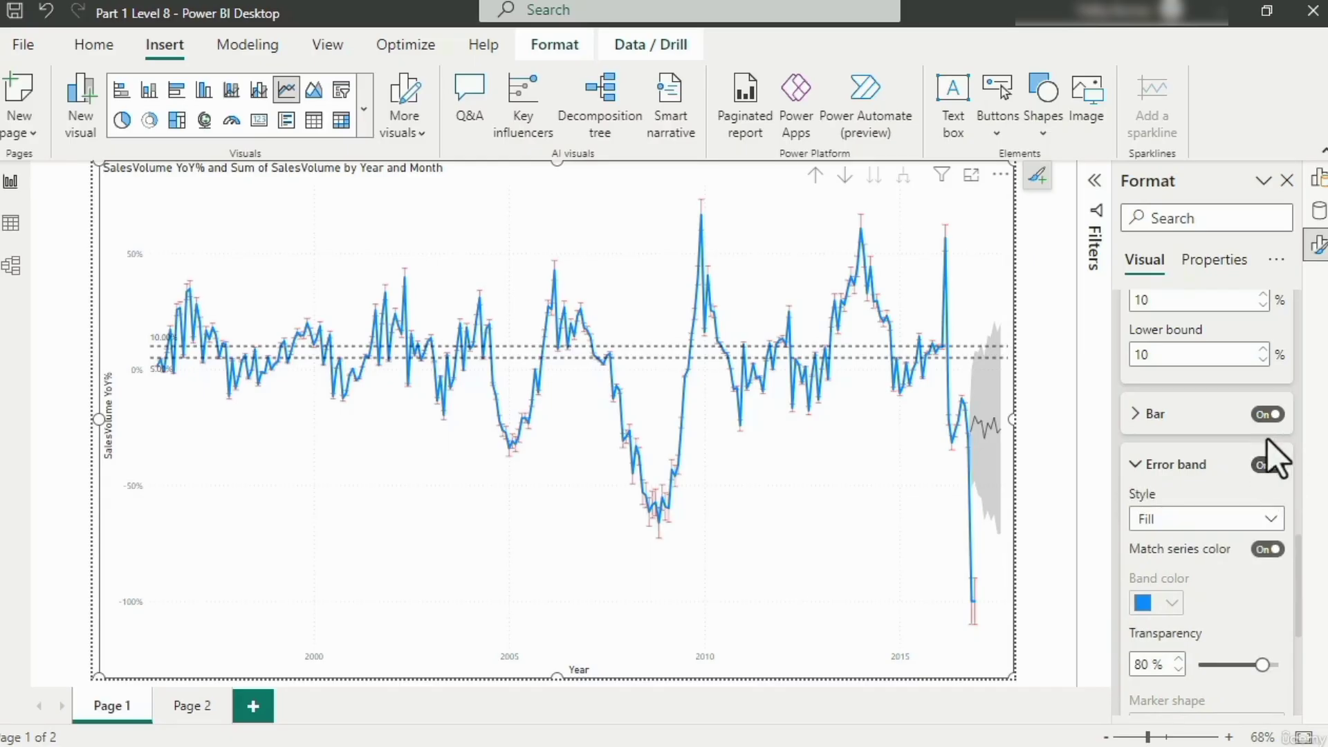
left_click(1260, 415)
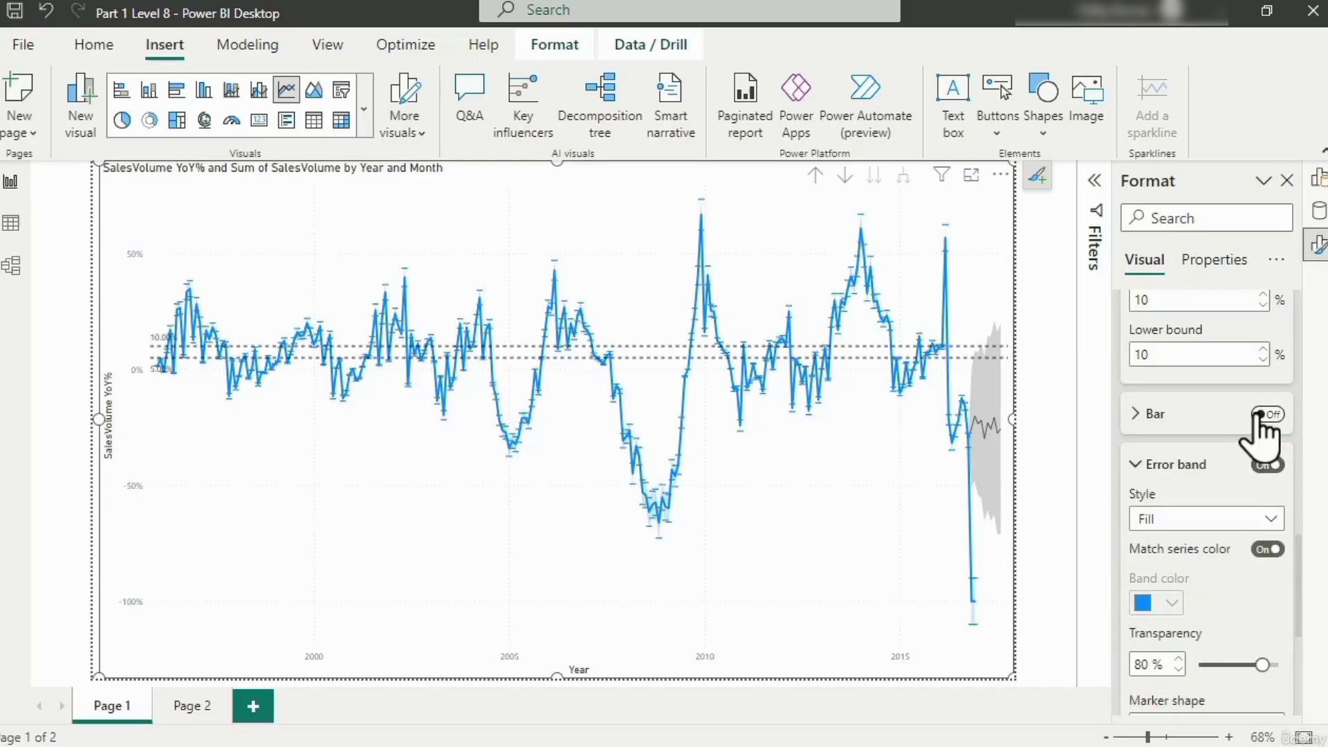
scroll(1219, 471, "down", 1)
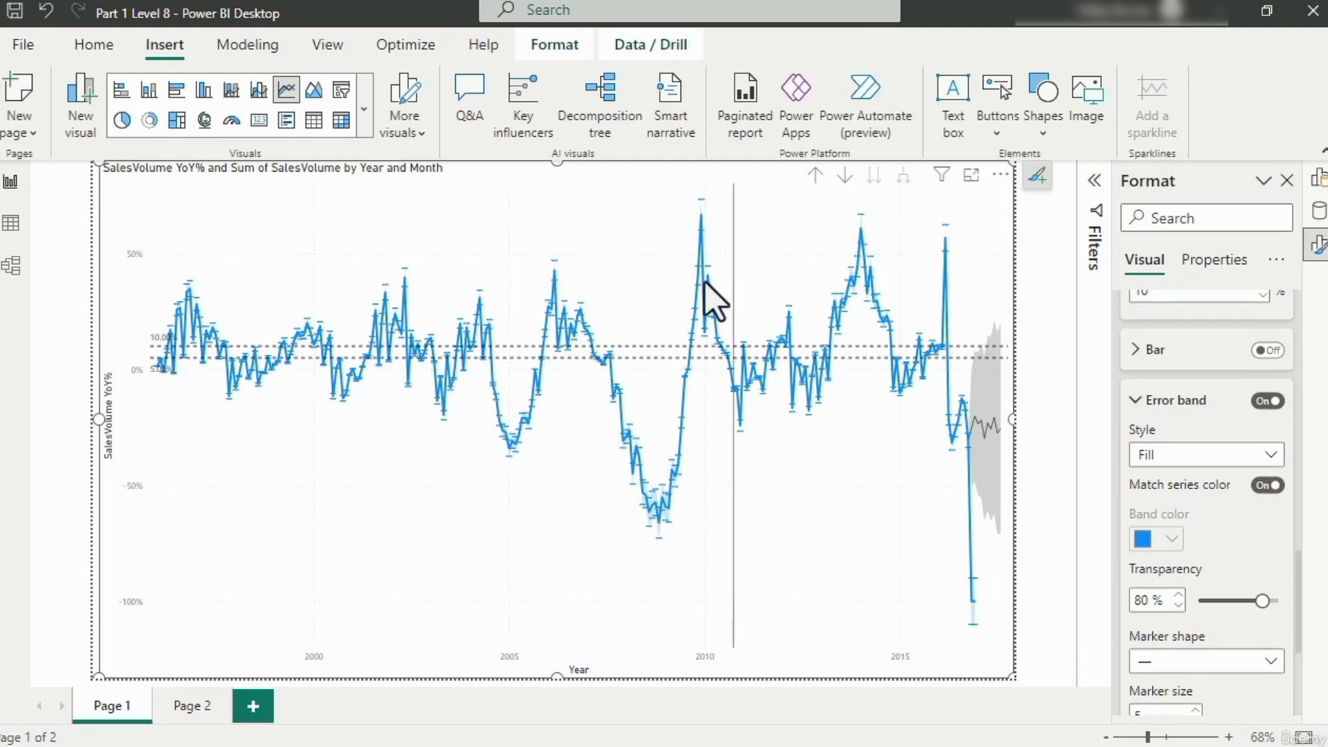
mouse_move(703, 246)
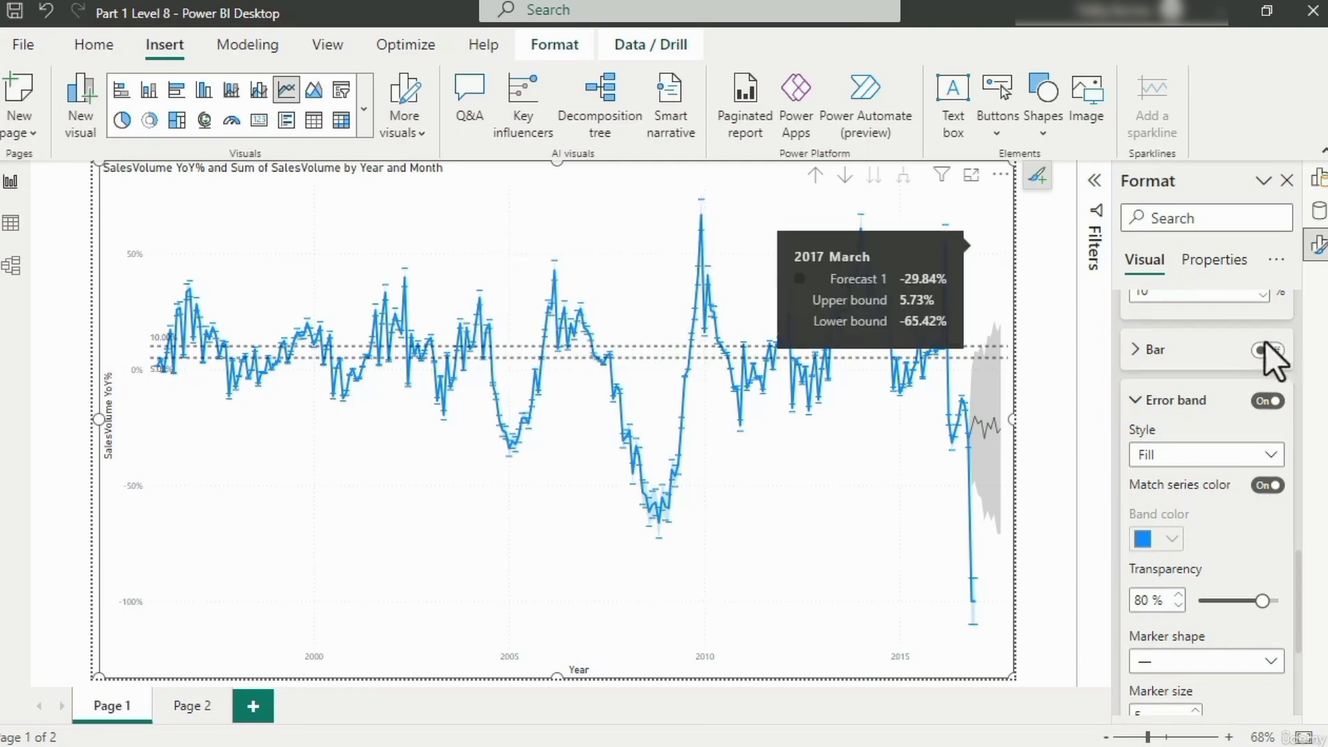
Set the error band's style to Line and drill the chart up to the year level
left_click(1223, 460)
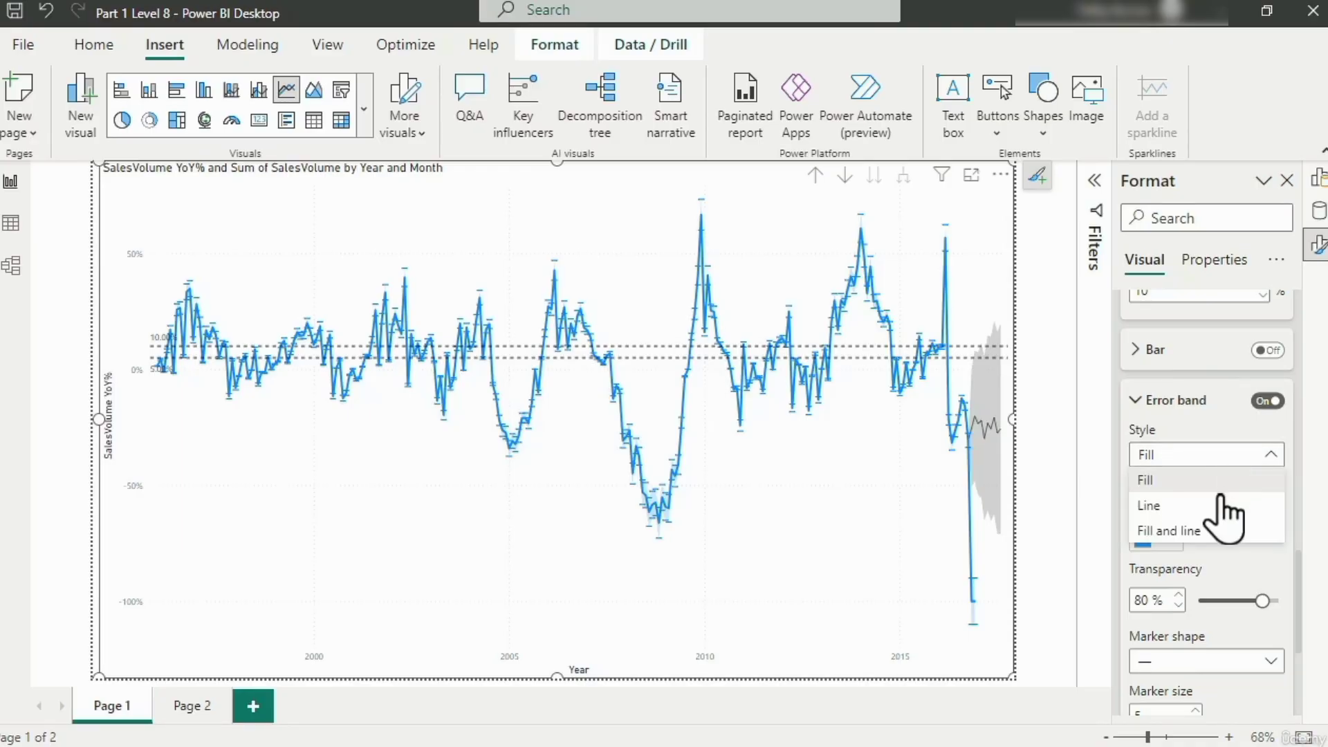
left_click(1214, 511)
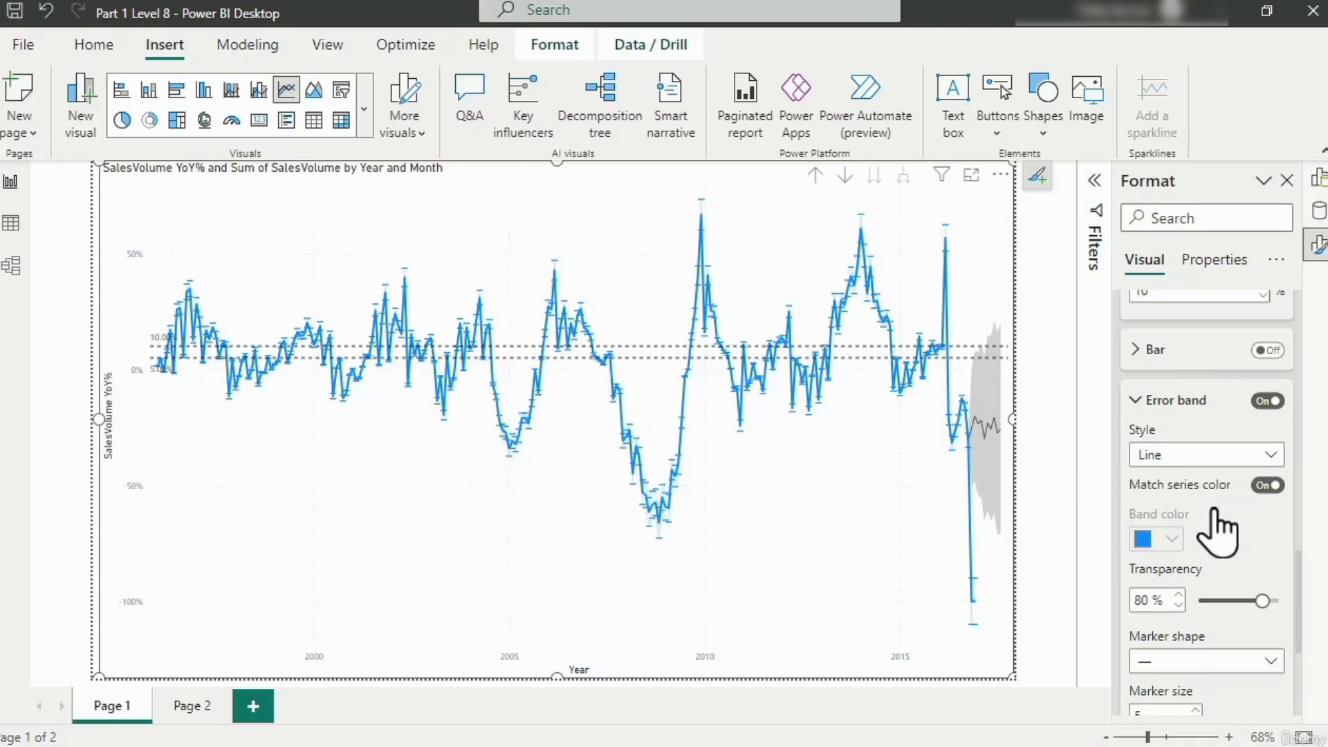
left_click(816, 177)
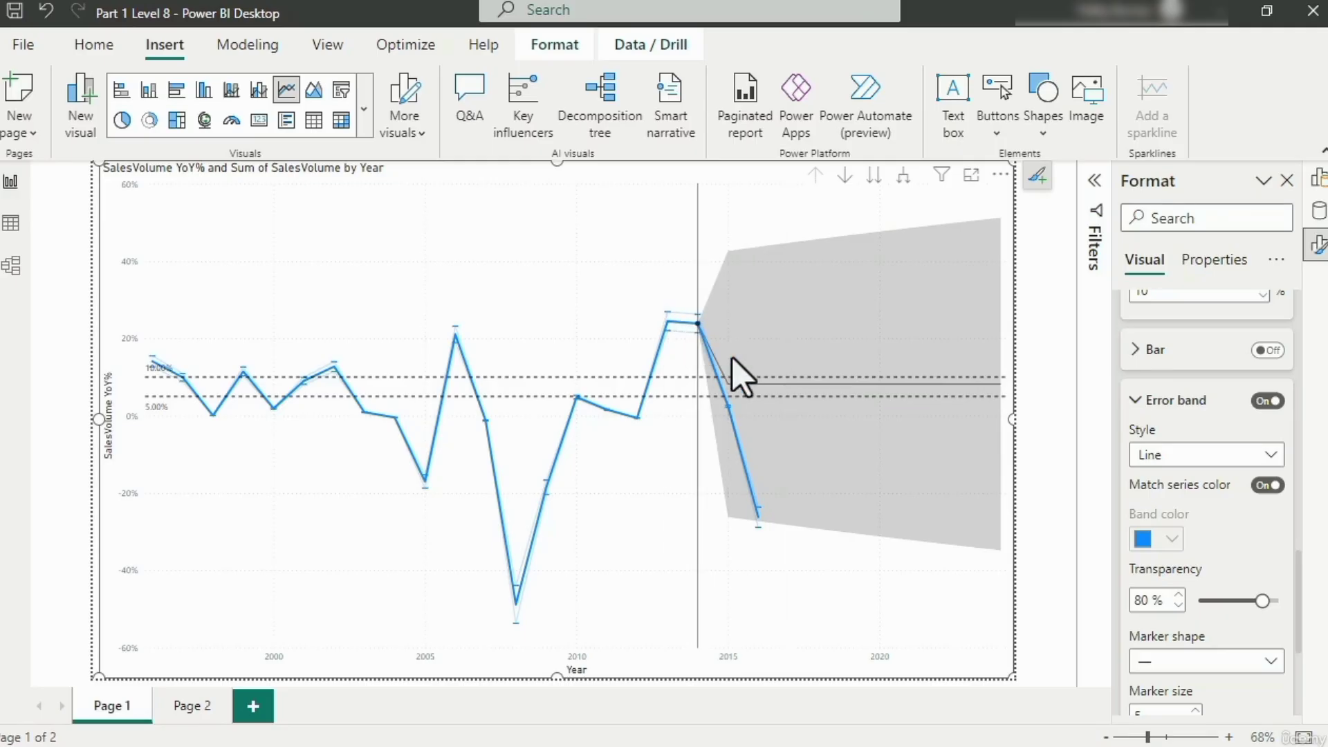
Set the error band's style to Fill, and switch the band off and on again to compare
left_click(1185, 453)
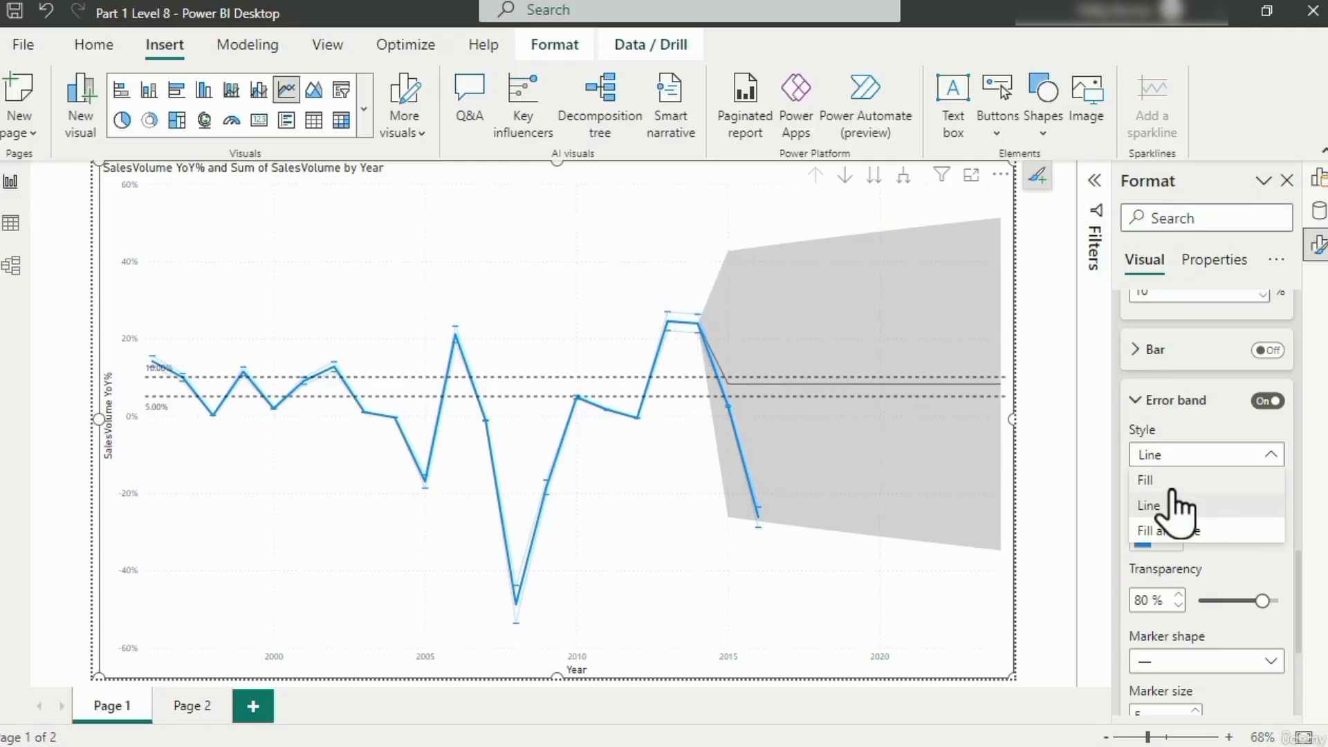
left_click(1150, 477)
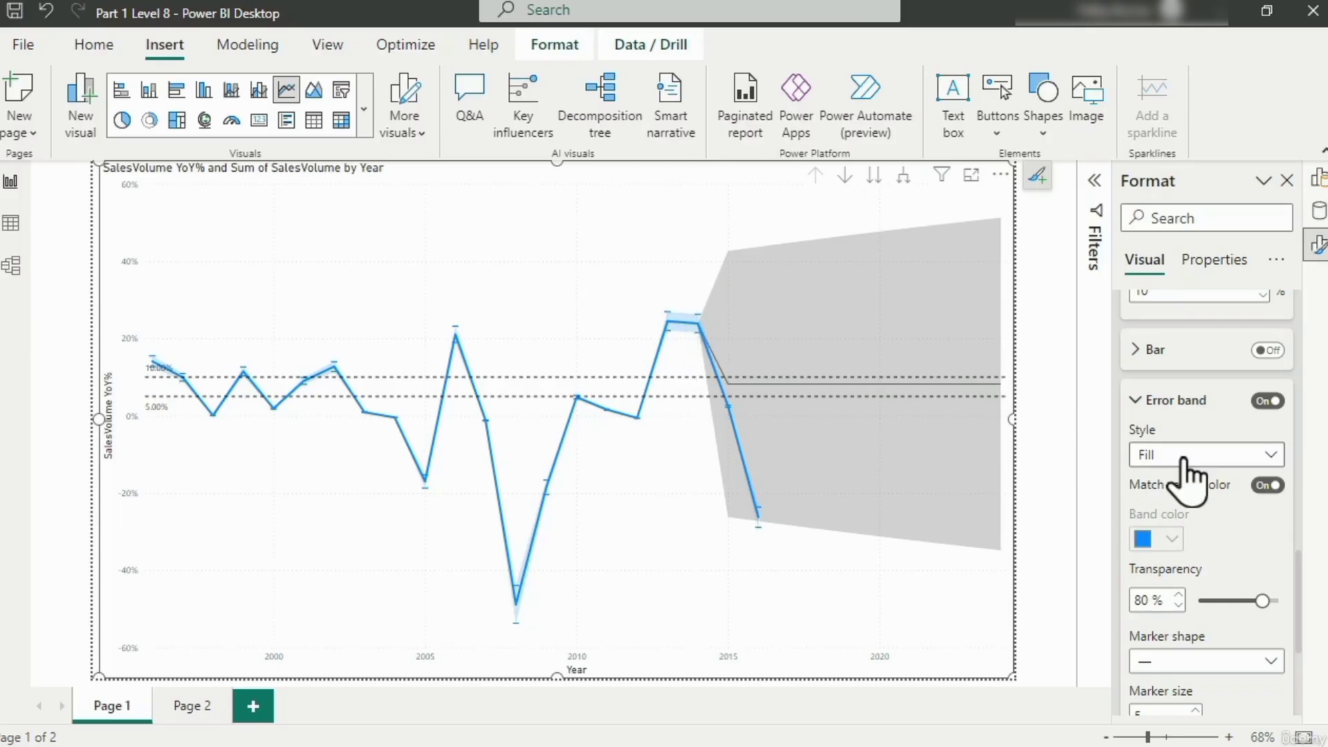
left_click(1184, 457)
left_click(1265, 415)
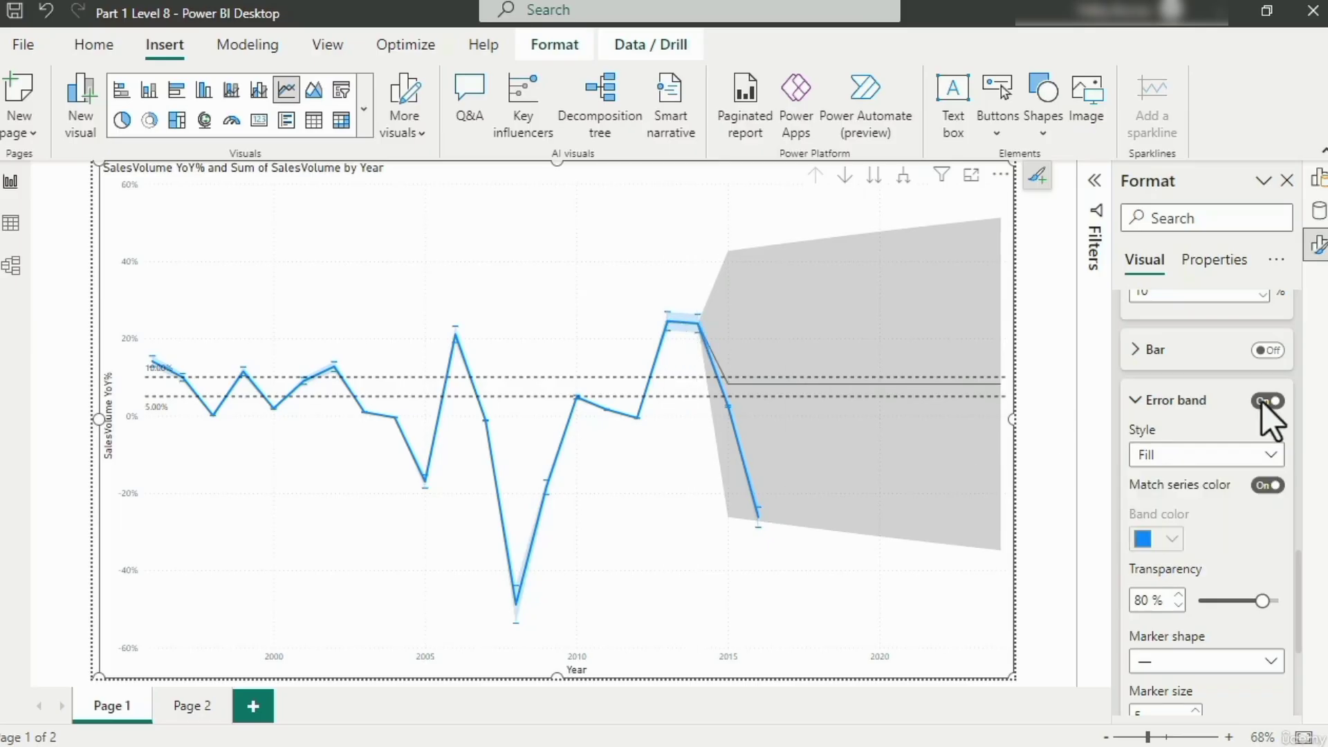
left_click(1258, 408)
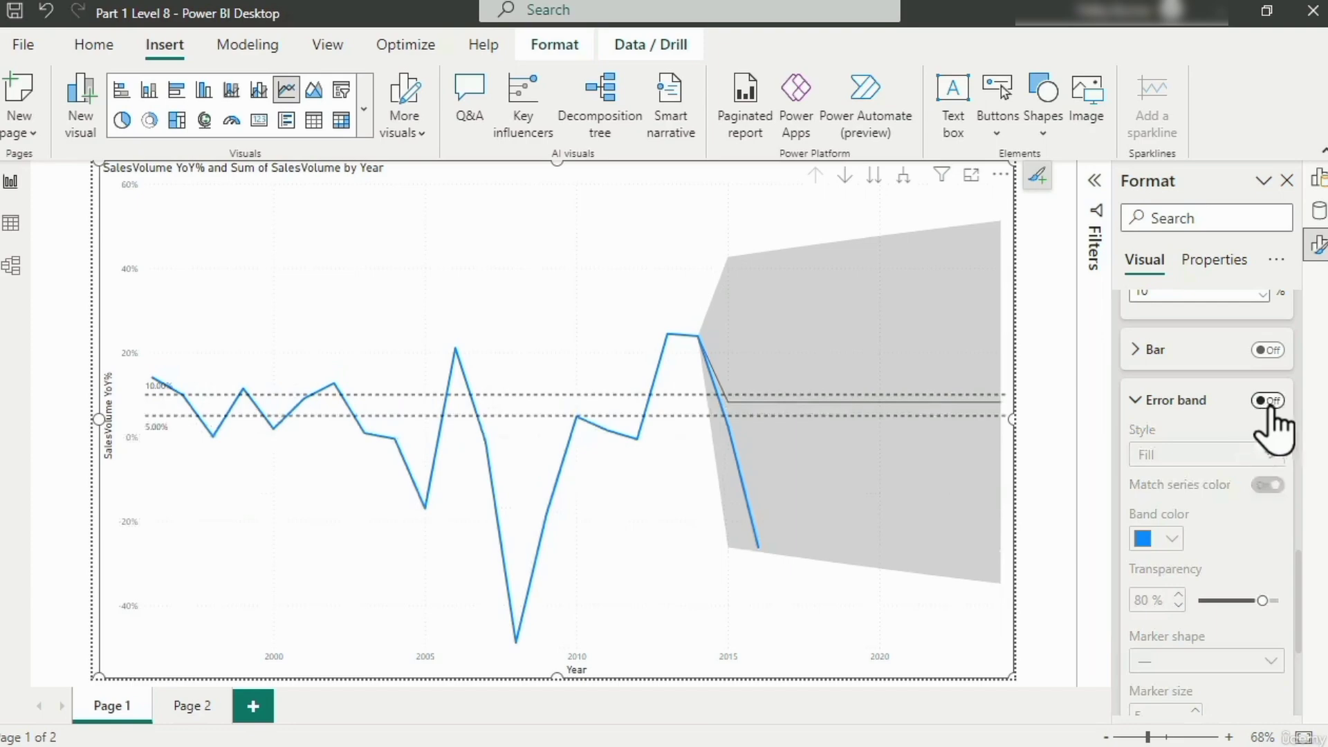
left_click(1276, 403)
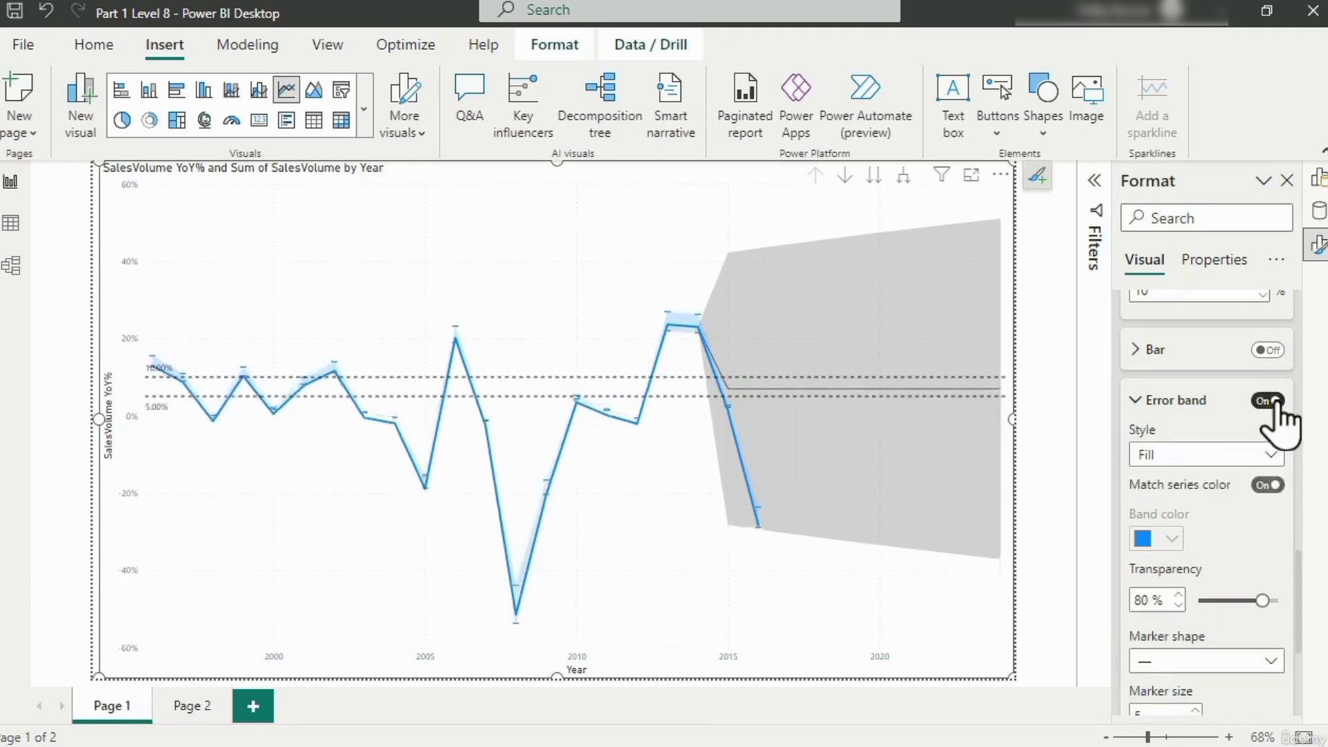
Set the error band's style to Fill and line, and try it with Match series color off before switching that back on
left_click(1162, 460)
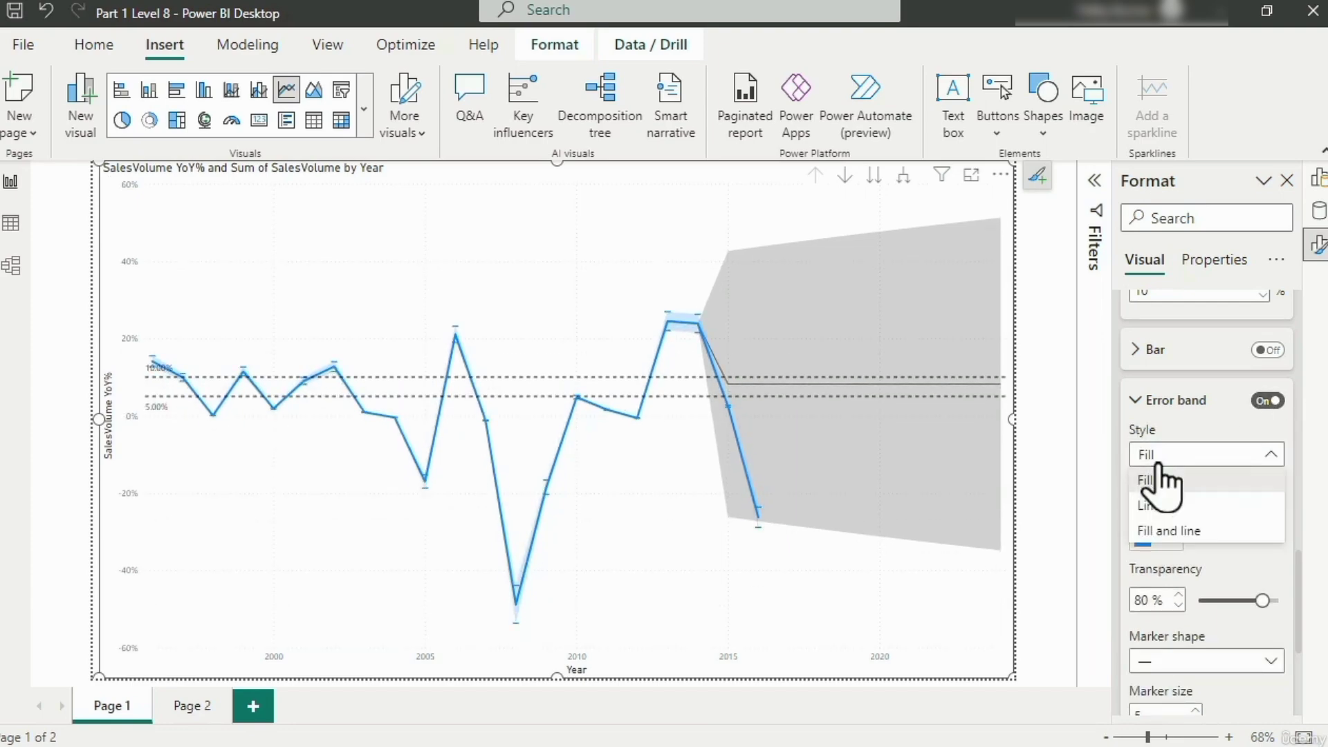
left_click(1208, 527)
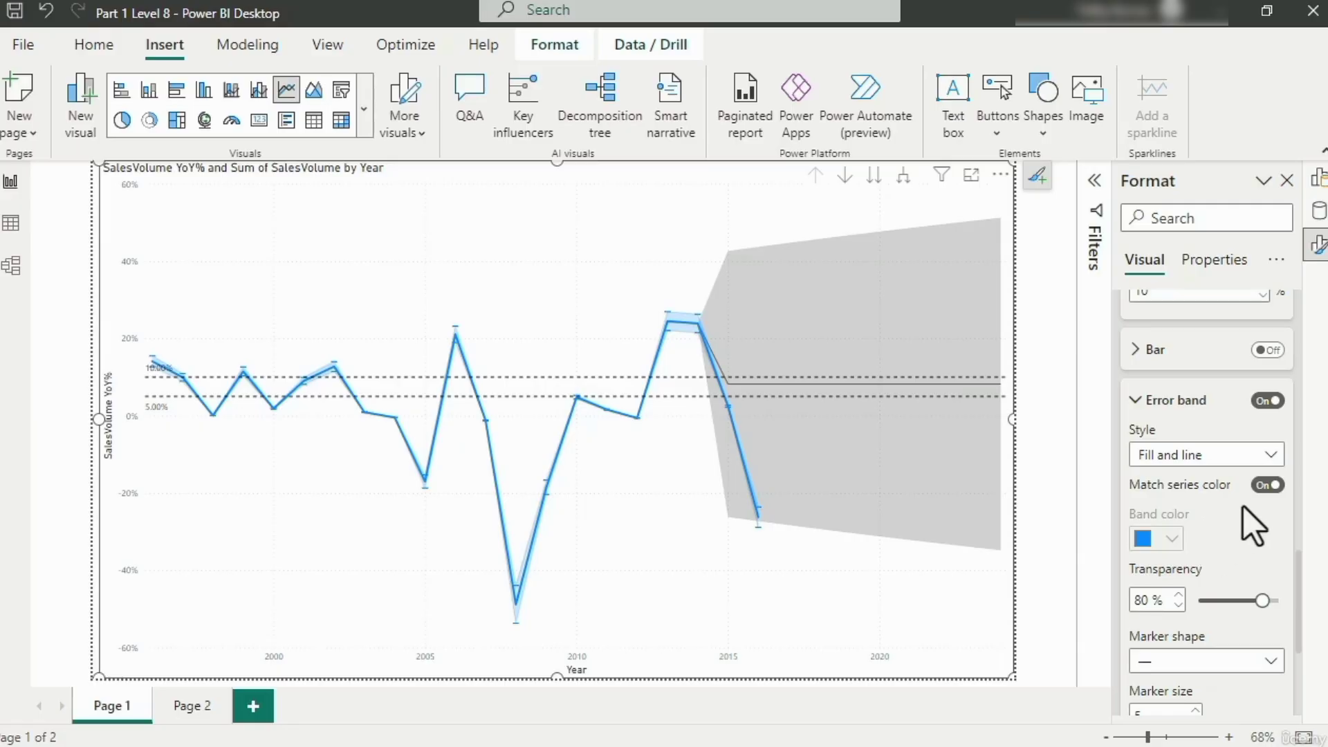
left_click(1267, 484)
left_click(1156, 538)
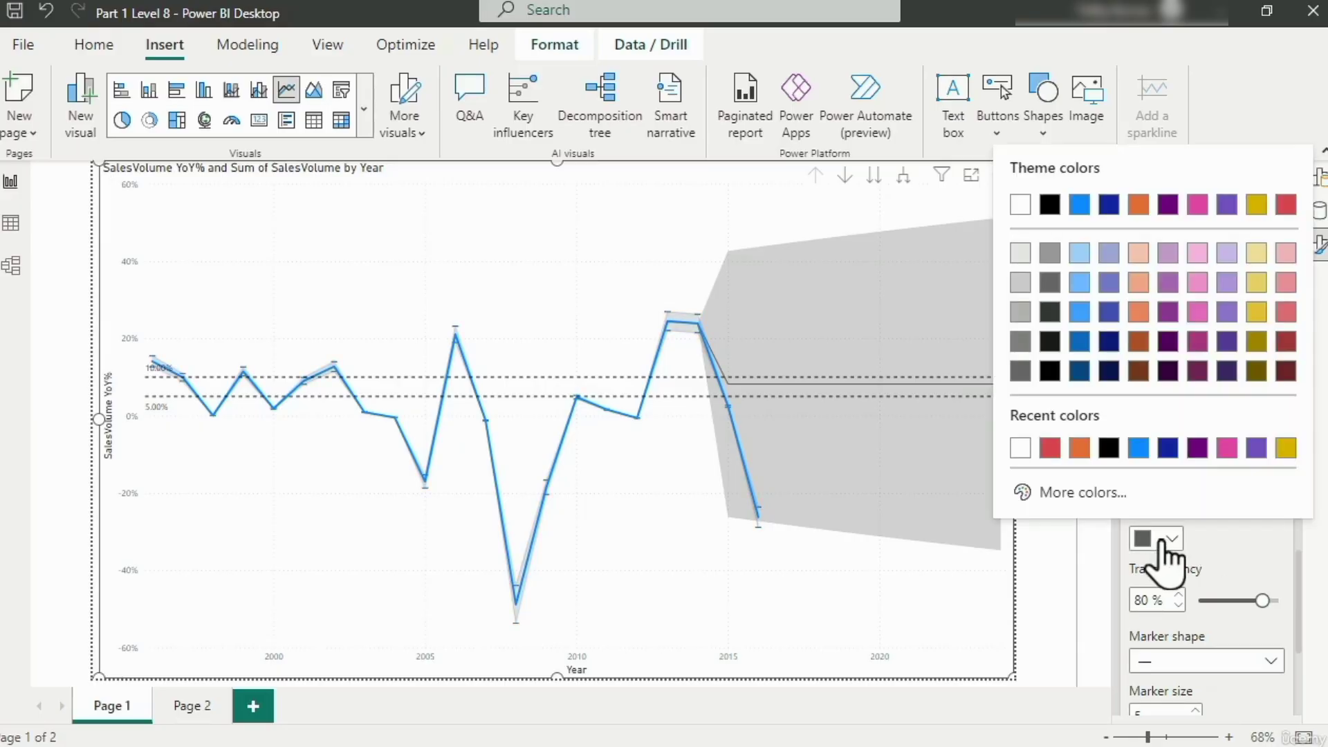
left_click(1171, 539)
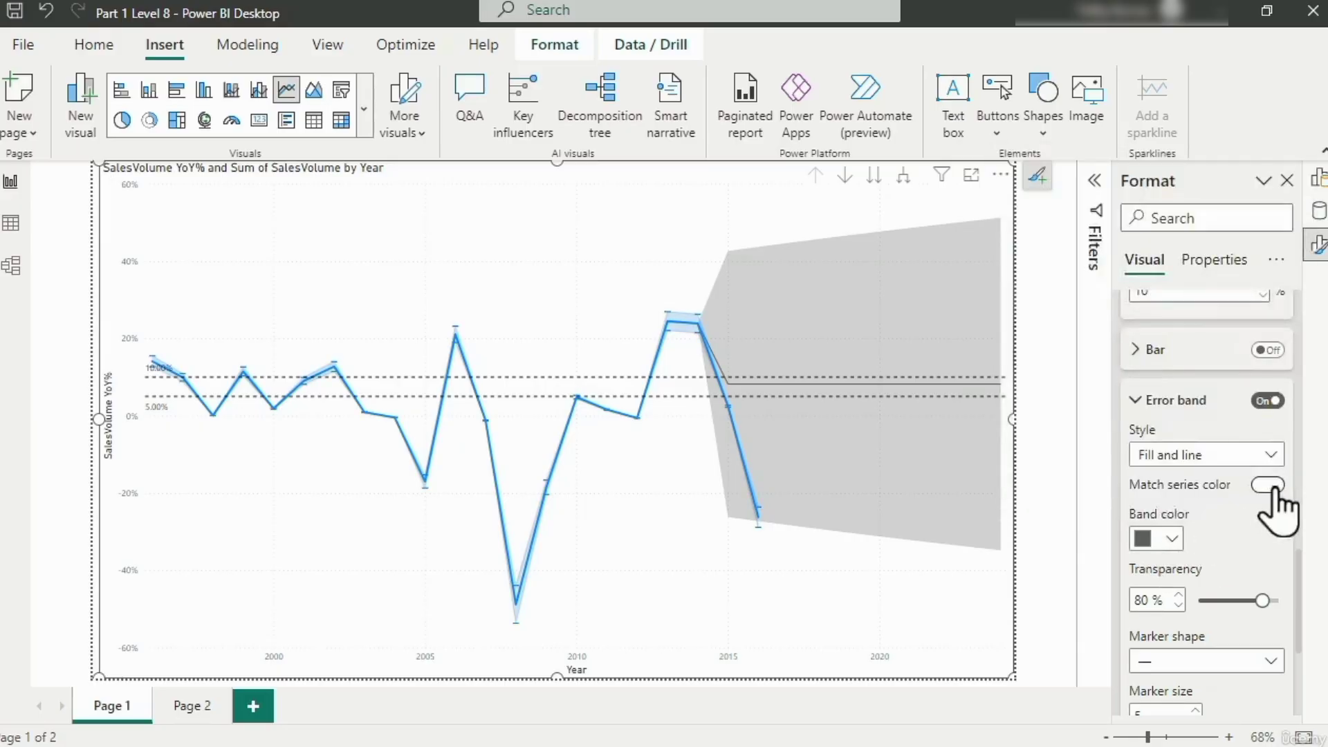
left_click(1269, 485)
Try adjusting the error band's transparency, restore it to 80%, and look through its marker shapes without changing the selection
scroll(1238, 541, "down", 3)
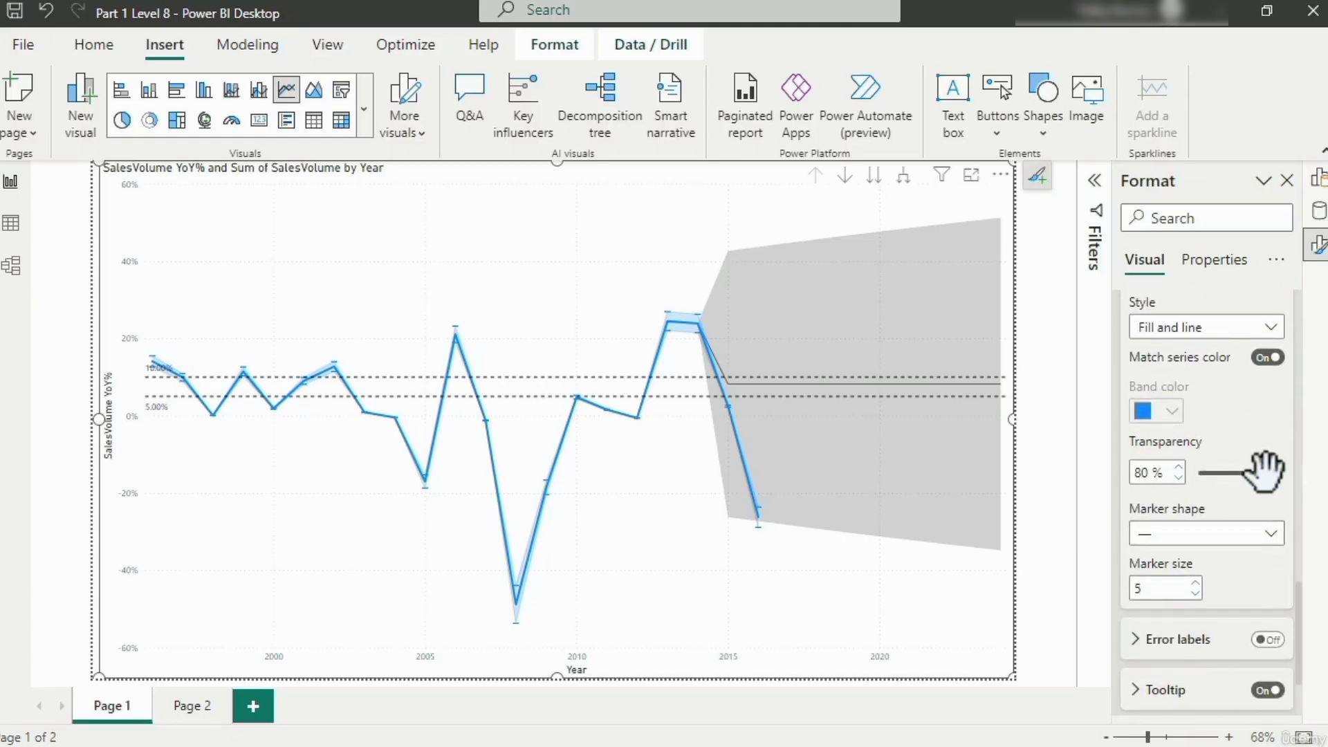
mouse_move(1262, 472)
left_mouse_down()
mouse_move(1207, 476)
mouse_move(1258, 475)
left_mouse_up()
left_click(1177, 467)
left_click(1178, 467)
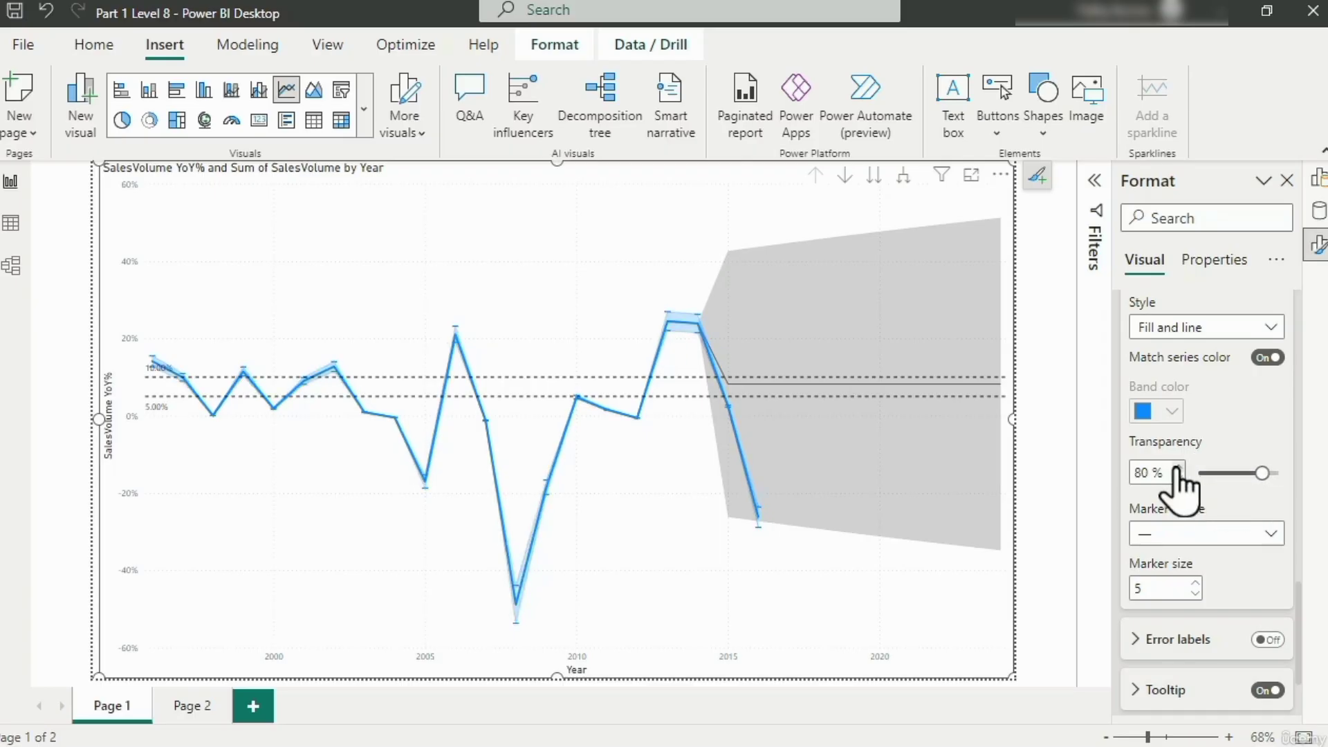
left_click(1236, 536)
left_click(1234, 534)
scroll(1283, 548, "up", 1)
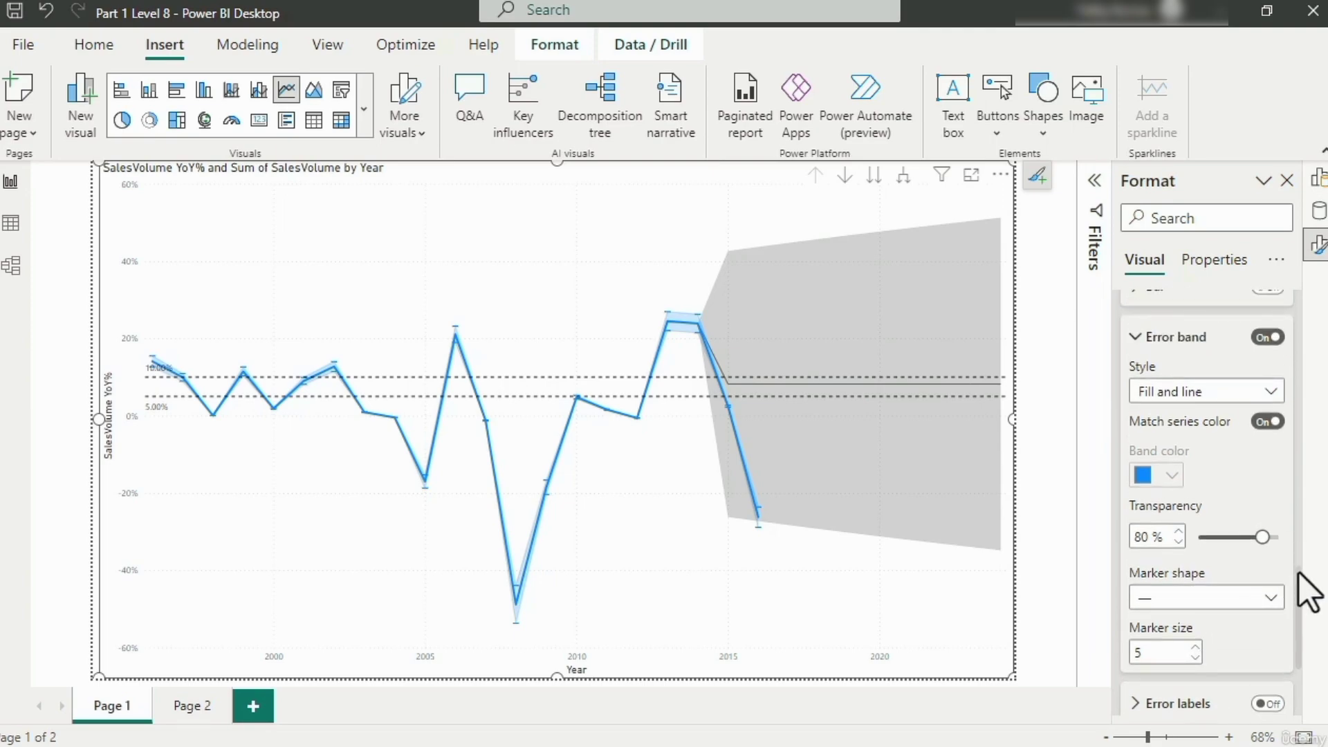
Switch the error bars' Bar option on and off again to compare its effect on the error band's marker settings
scroll(1280, 345, "up", 1)
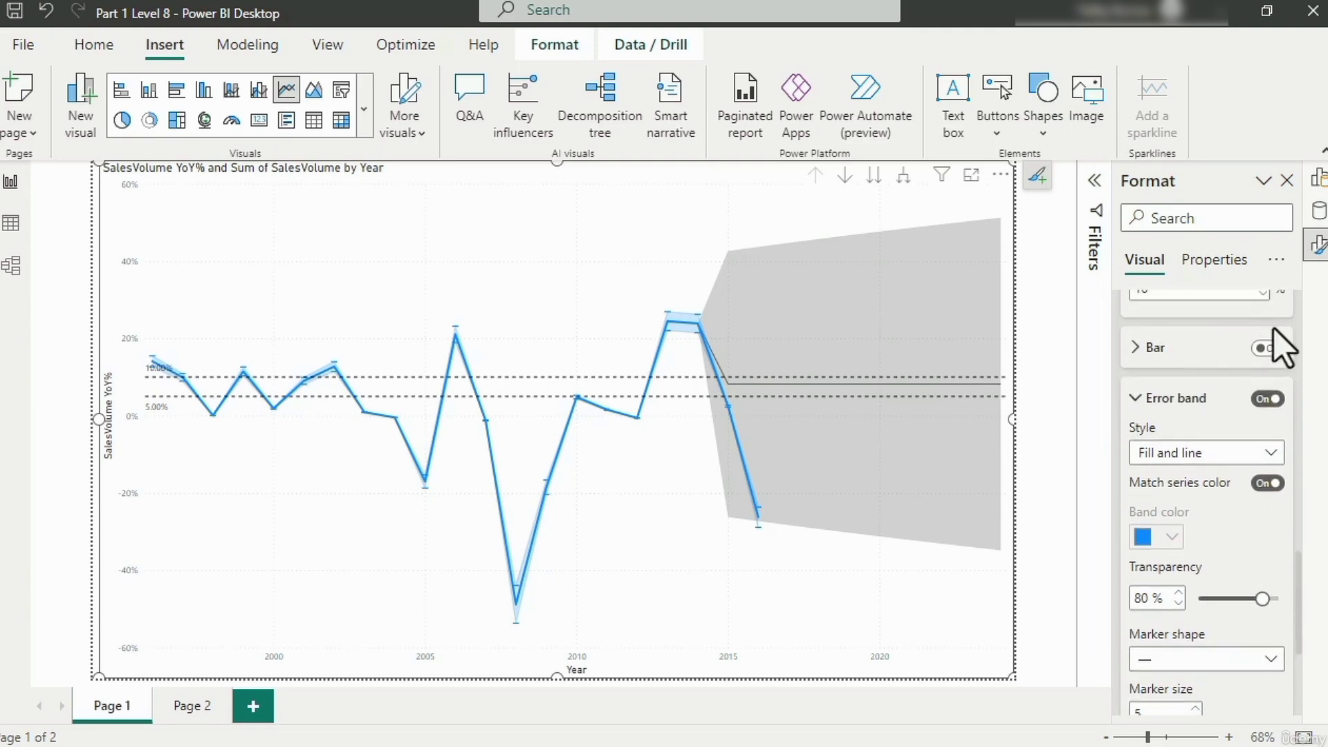
scroll(1267, 429, "down", 1)
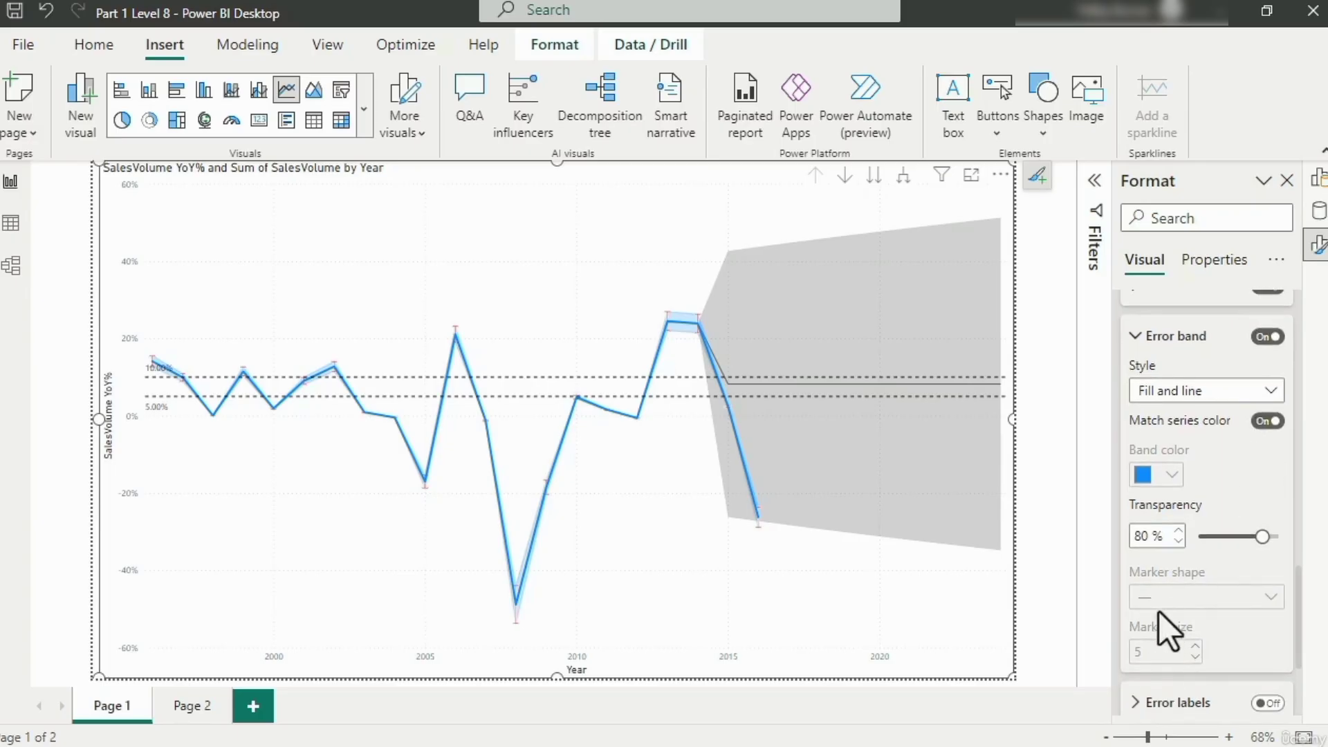
scroll(1276, 533, "up", 1)
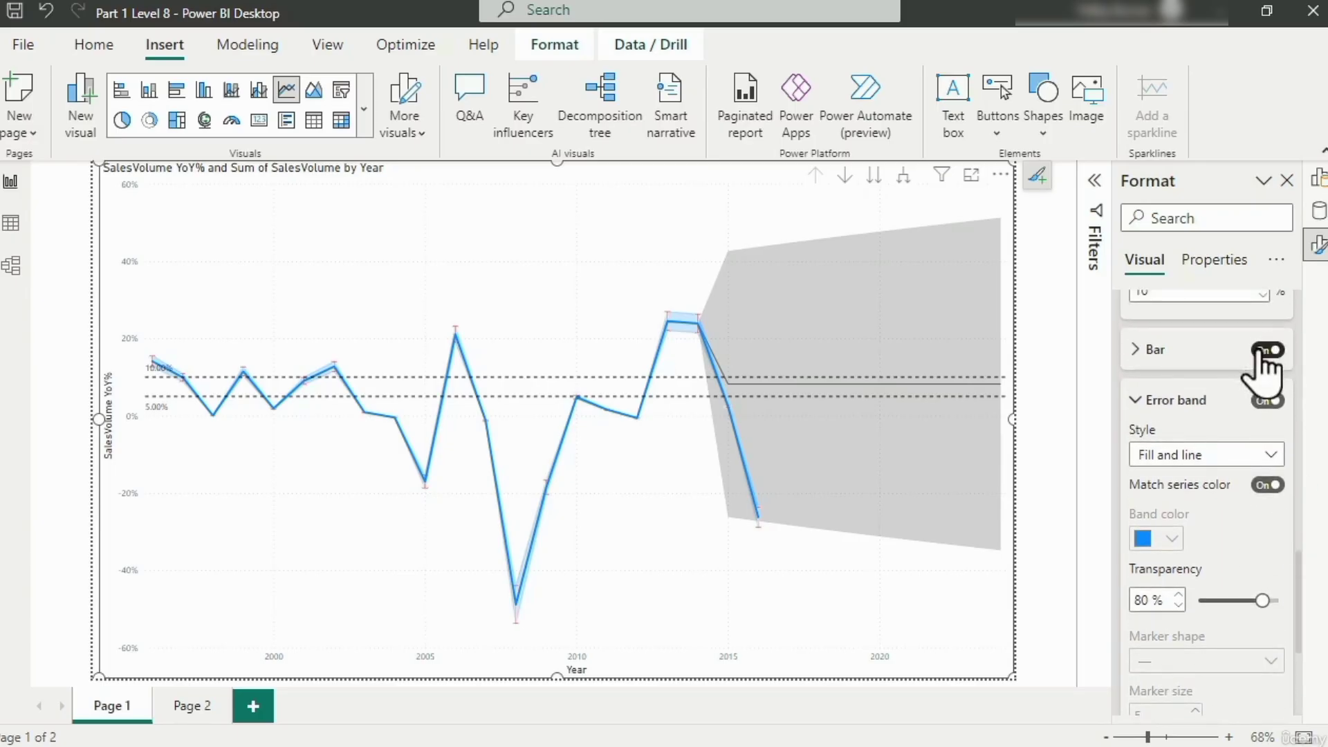
scroll(1255, 518, "down", 4)
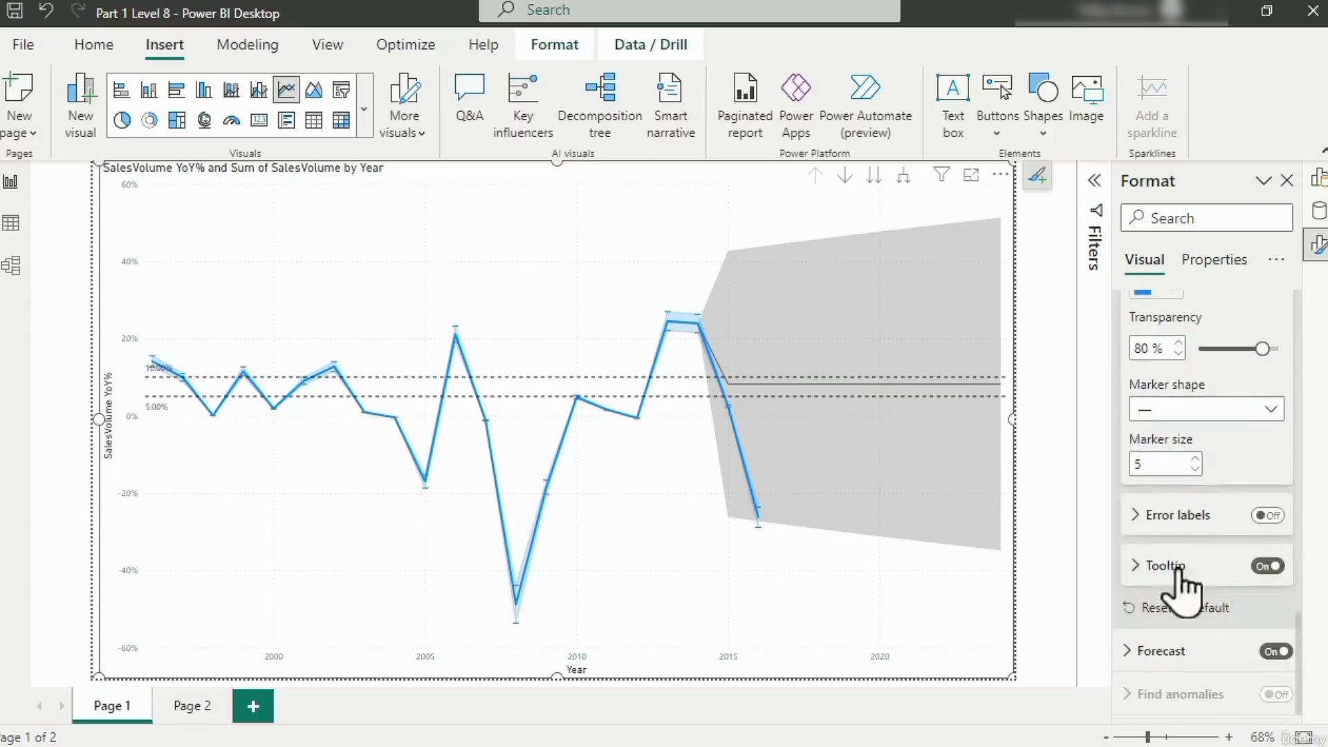
Expand the error label settings and turn on error labels for the SalesVolume YoY% line
left_click(1135, 522)
scroll(1175, 540, "down", 2)
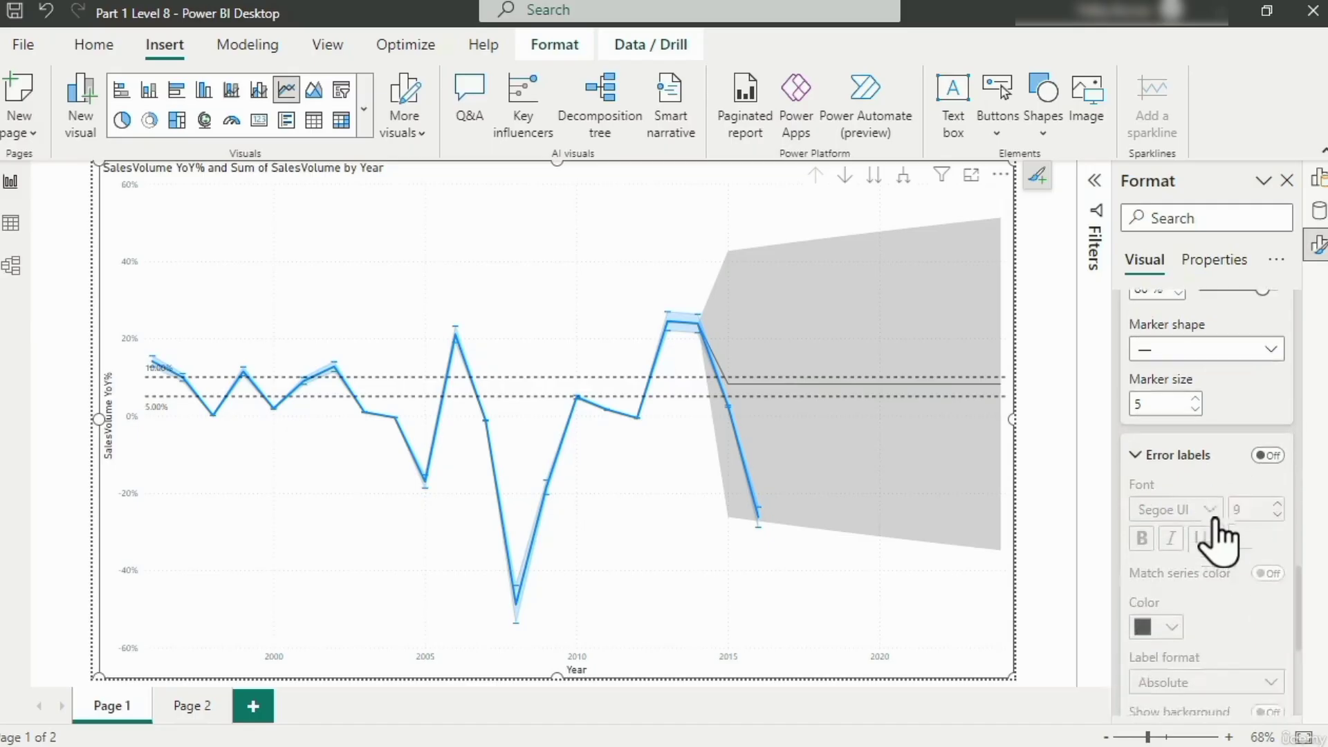
left_click(1271, 389)
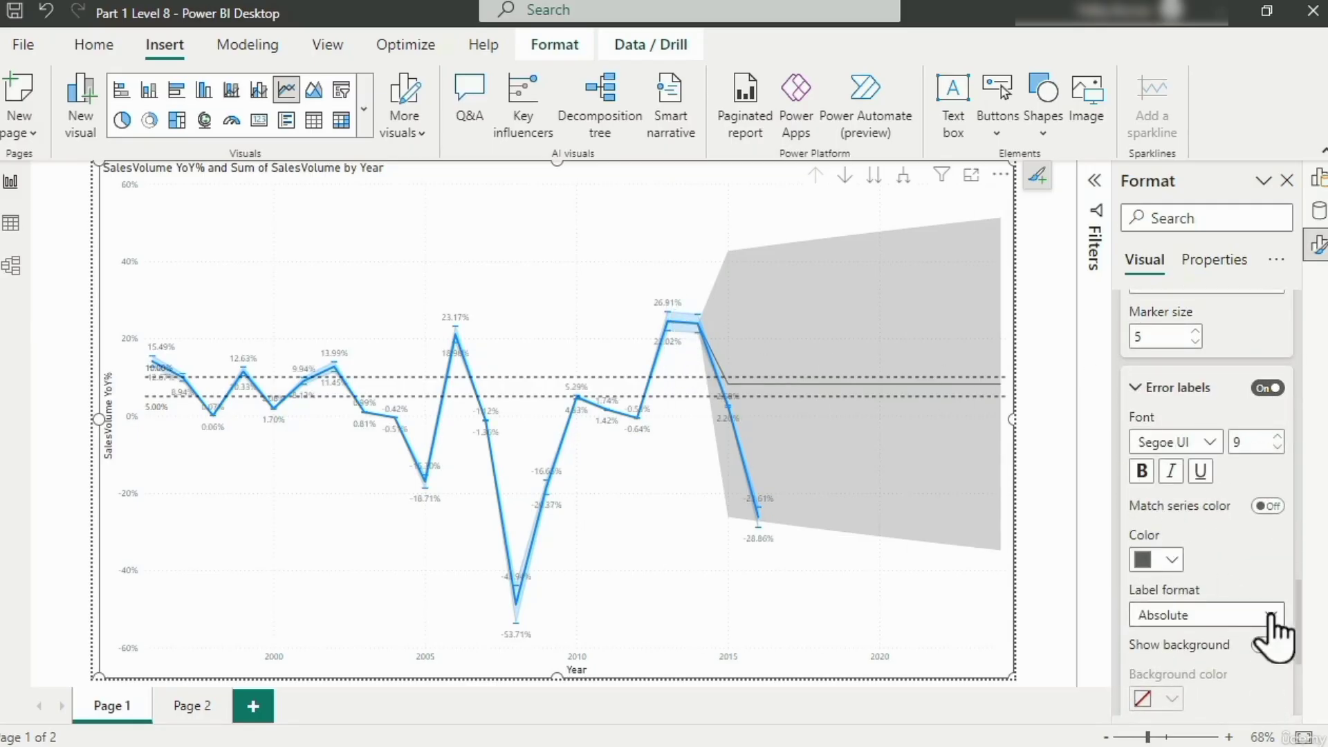
Try the error labels in the Relative (numeric) and Relative (percentage) formats, checking the 2013 point against its tooltip
left_click(1186, 628)
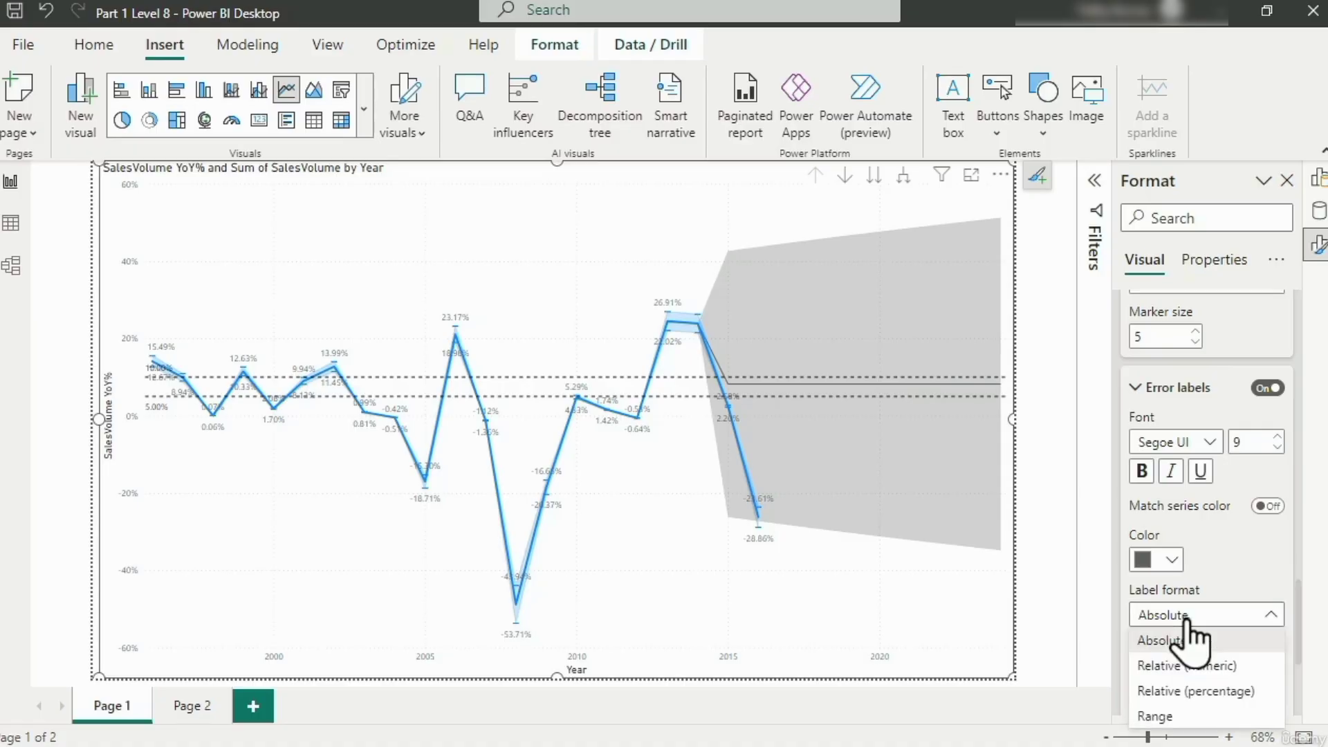
left_click(1197, 665)
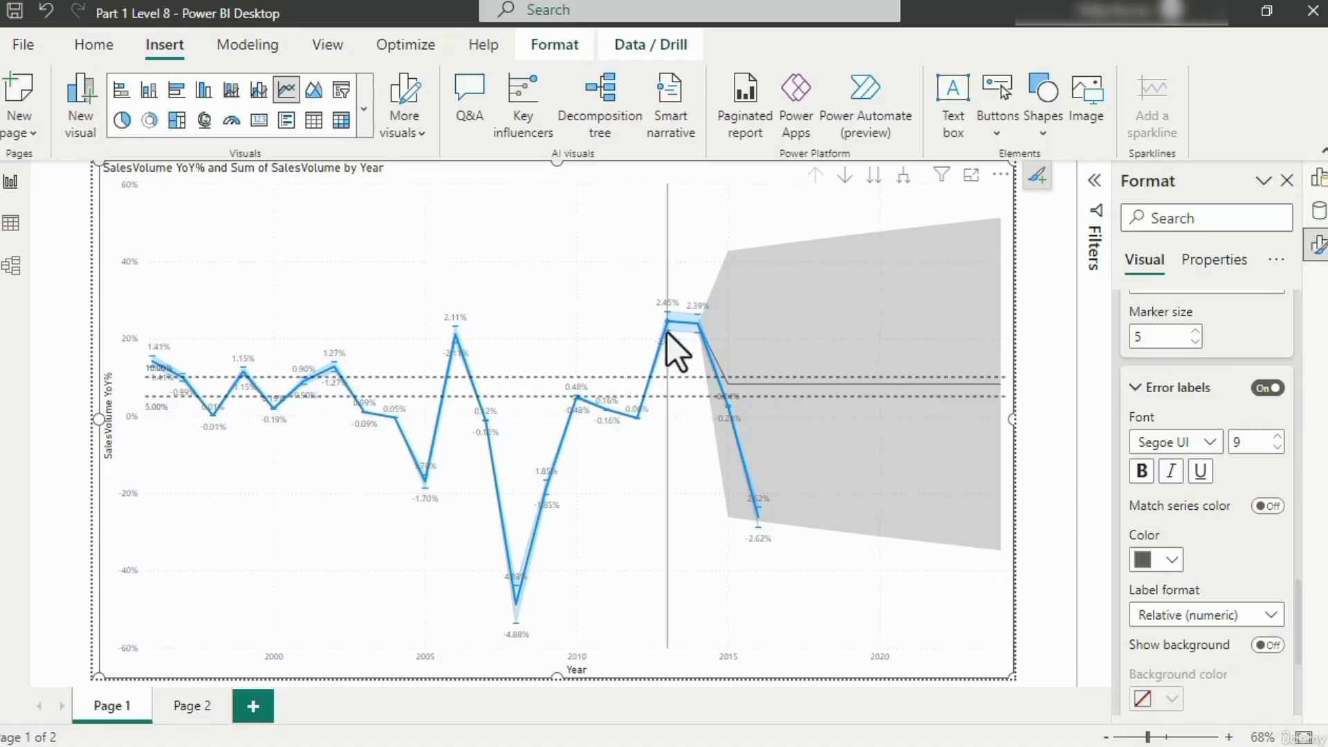
left_click(1218, 621)
left_click(1217, 692)
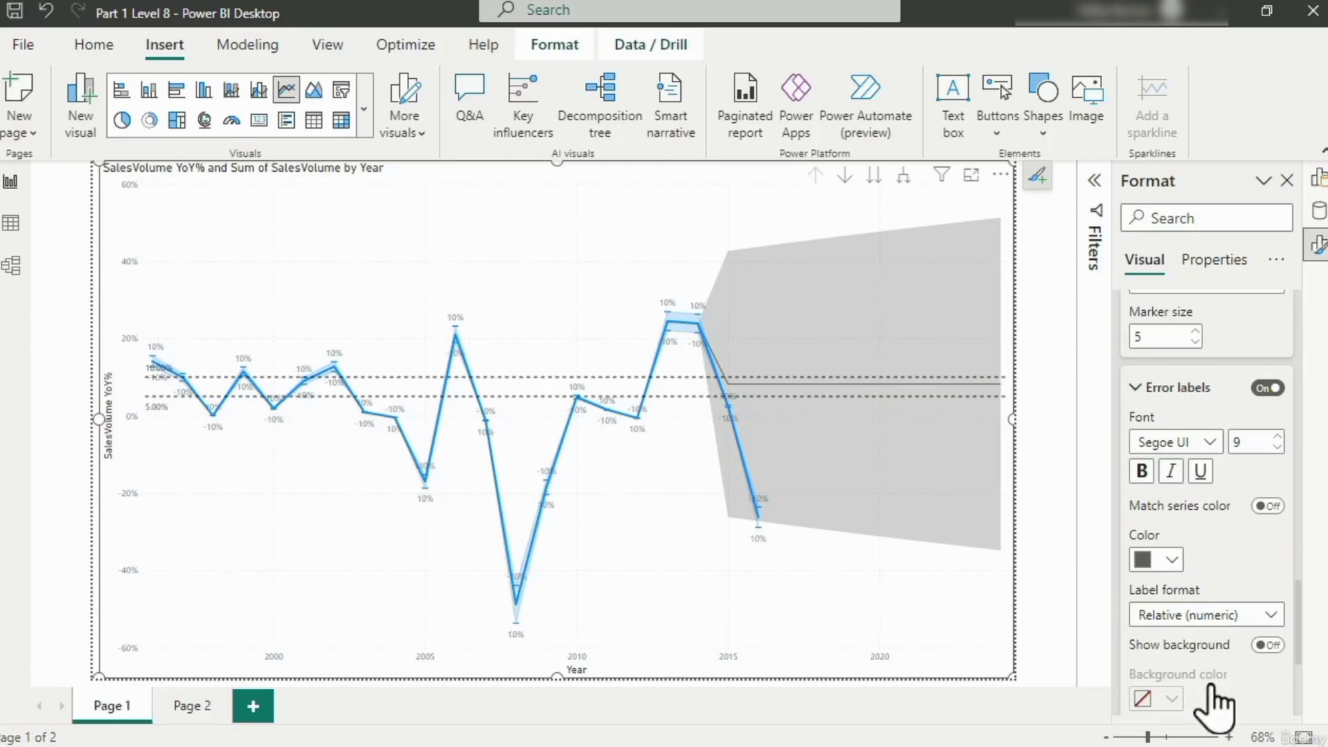
mouse_move(668, 317)
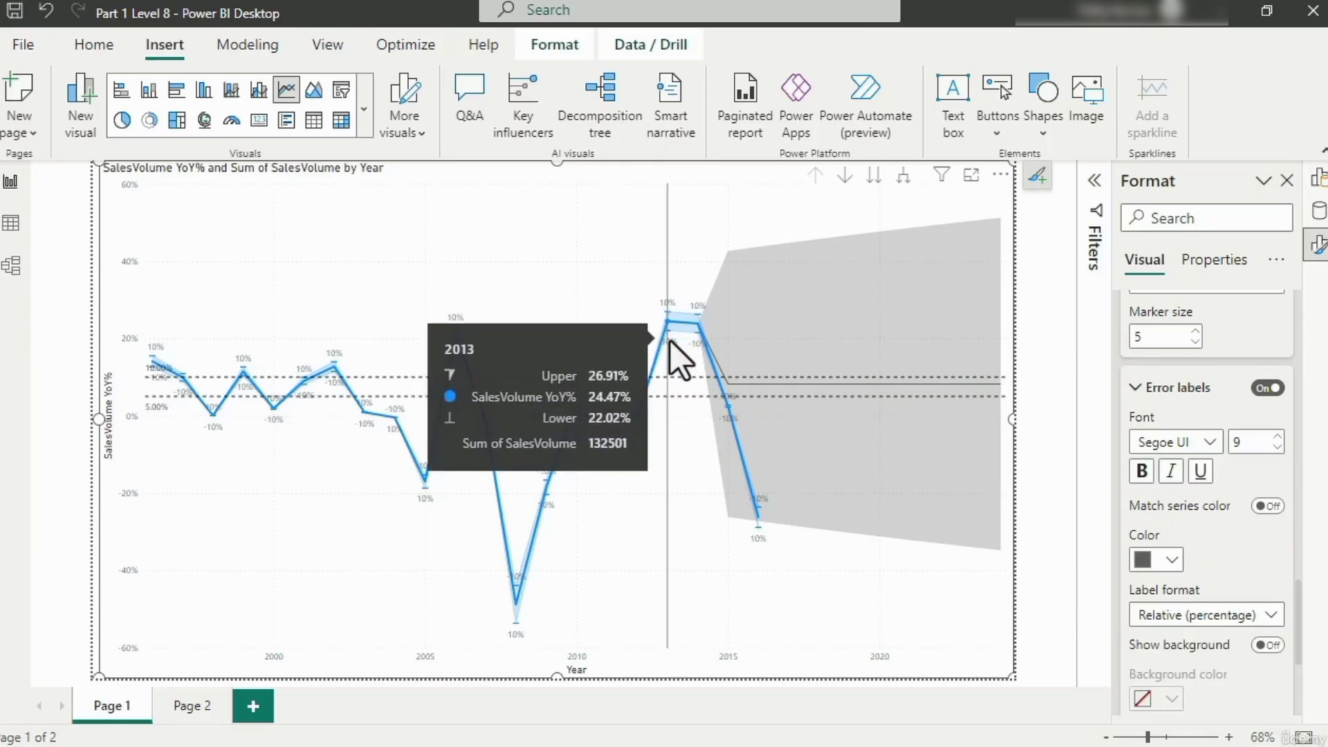
Try the Relative (numeric) and Range label formats for the error labels, and set the format back to Absolute
left_click(1217, 617)
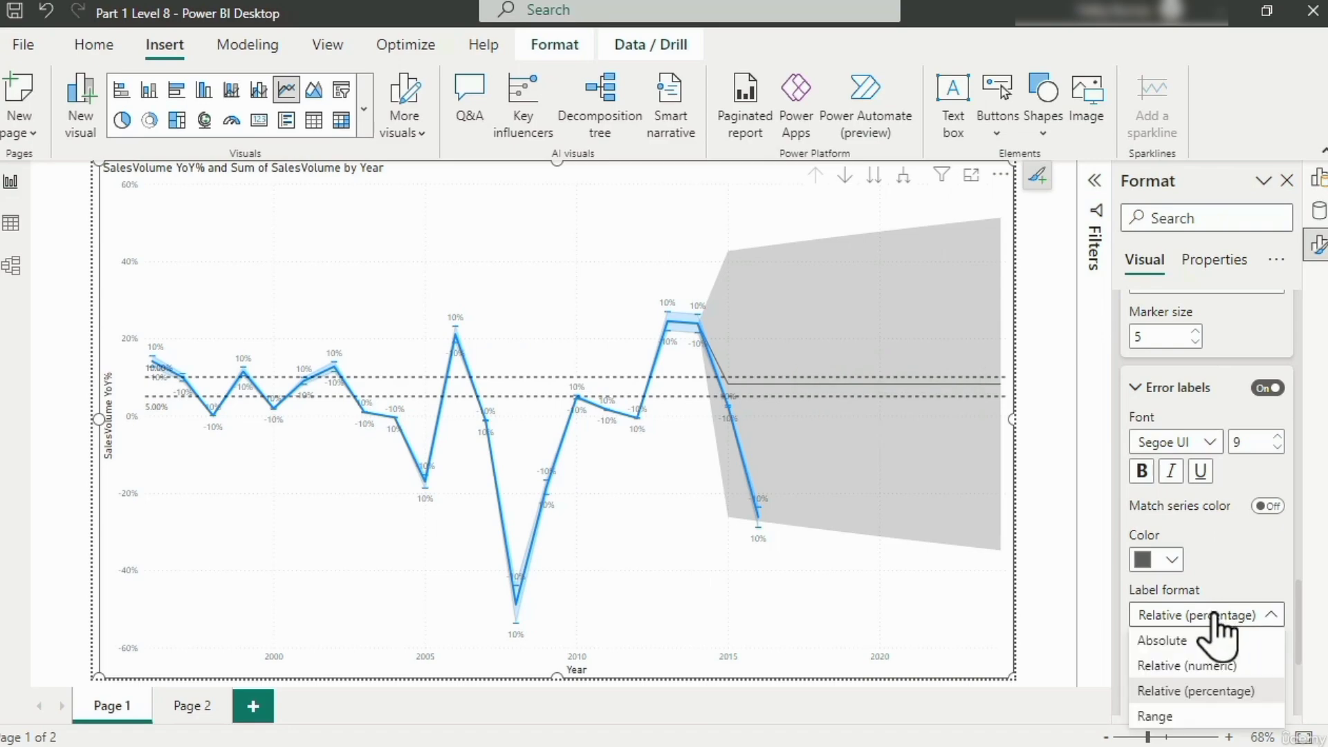
left_click(1206, 666)
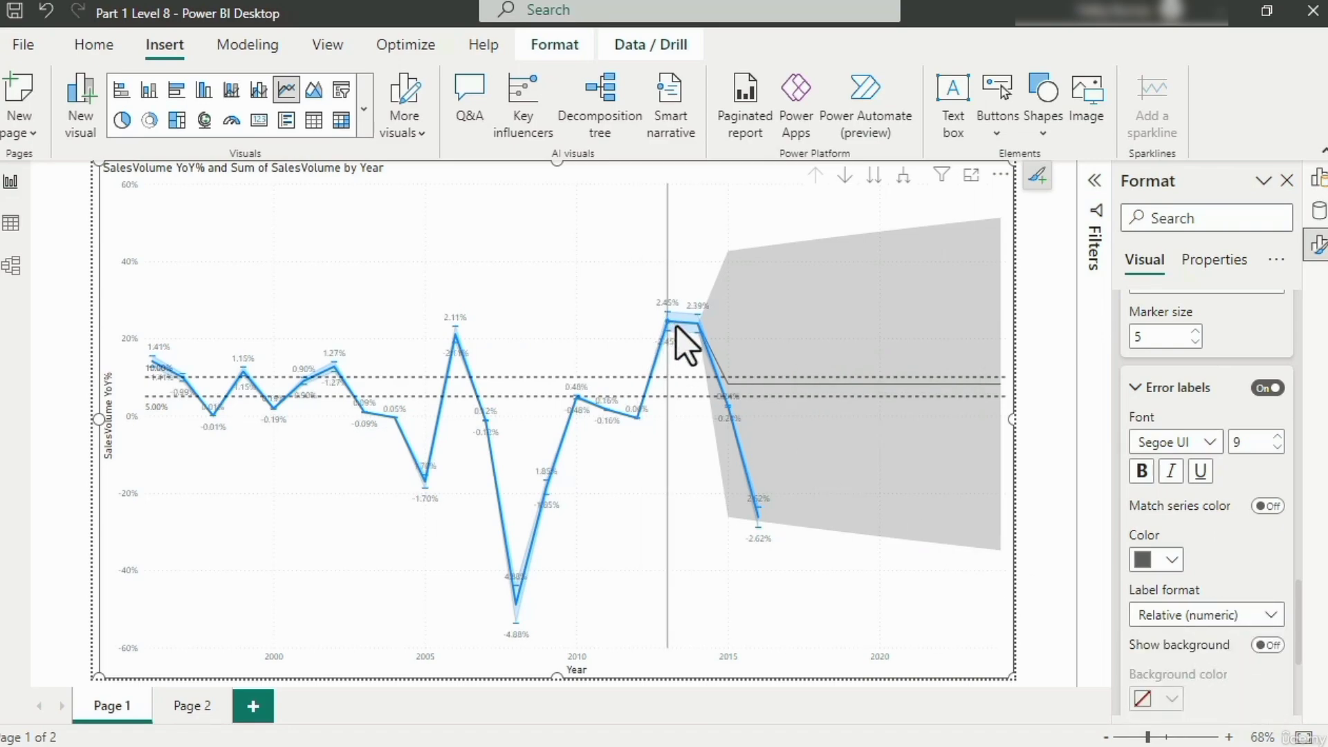
left_click(1184, 615)
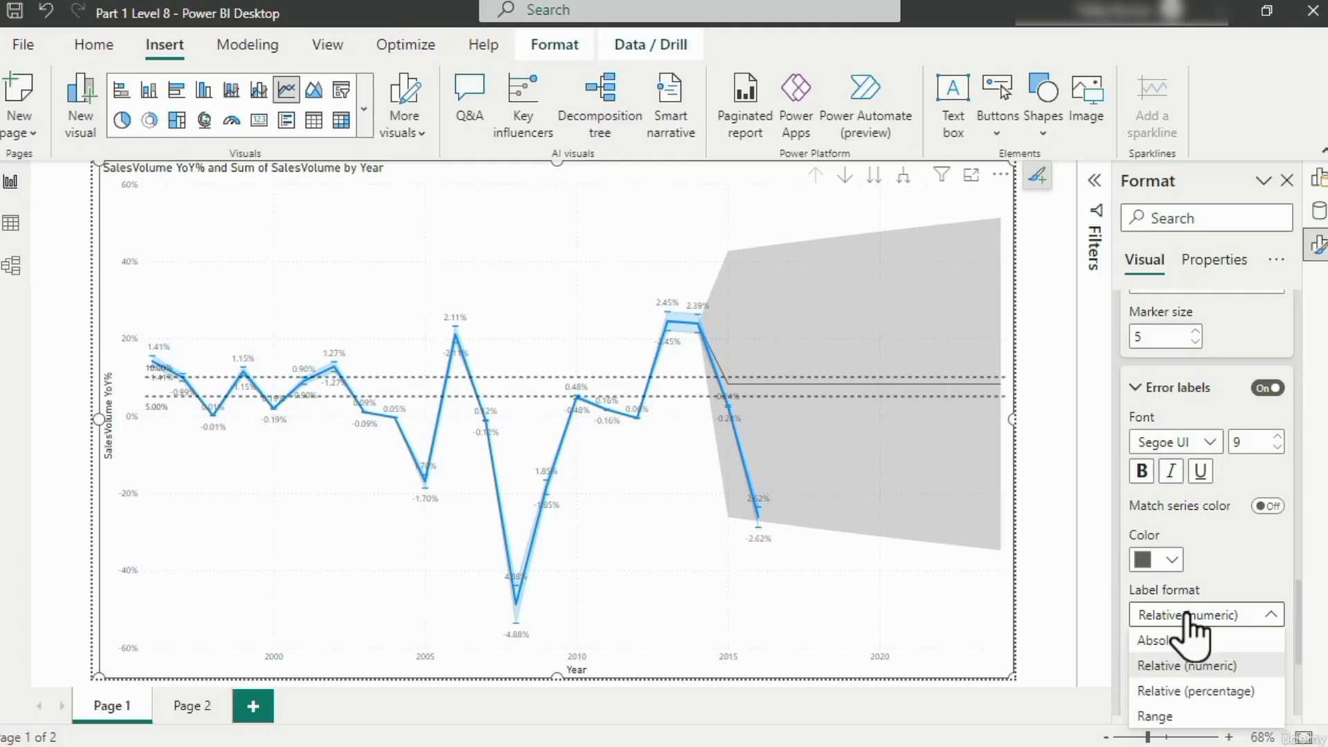
left_click(1193, 715)
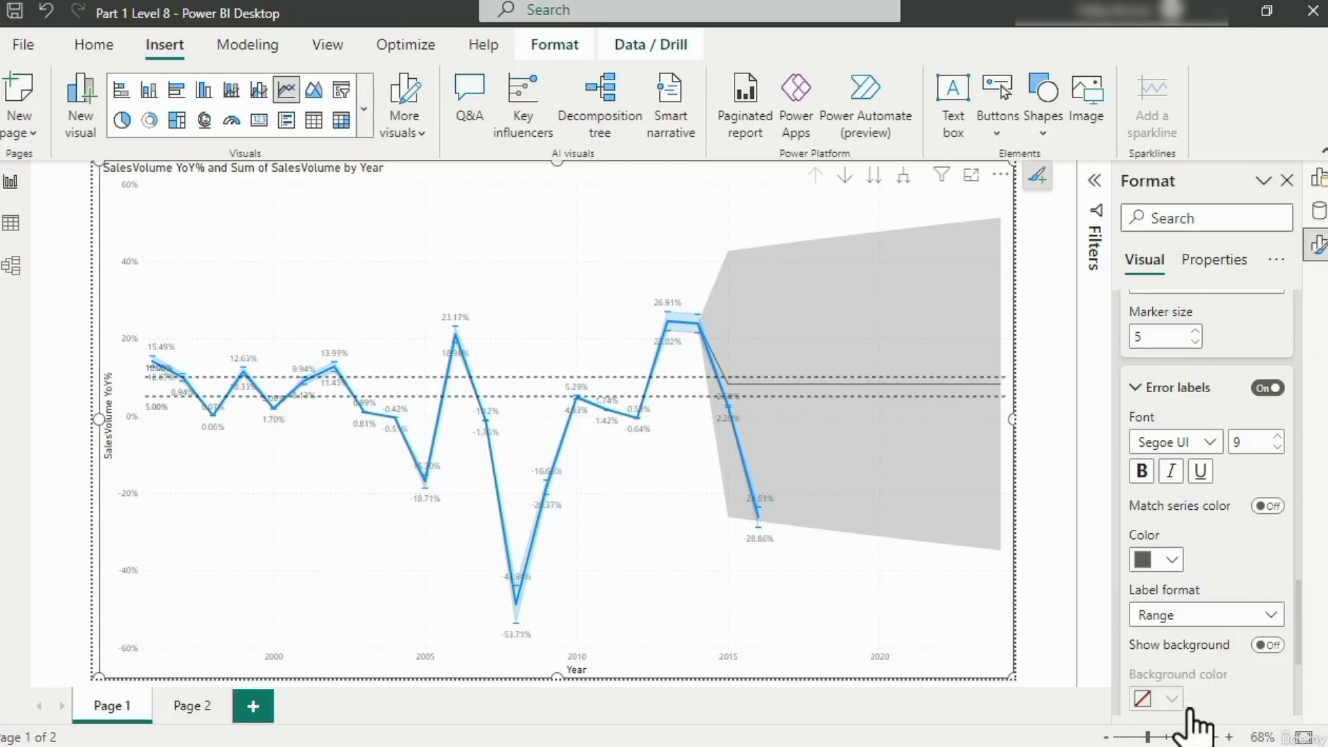
left_click(1205, 622)
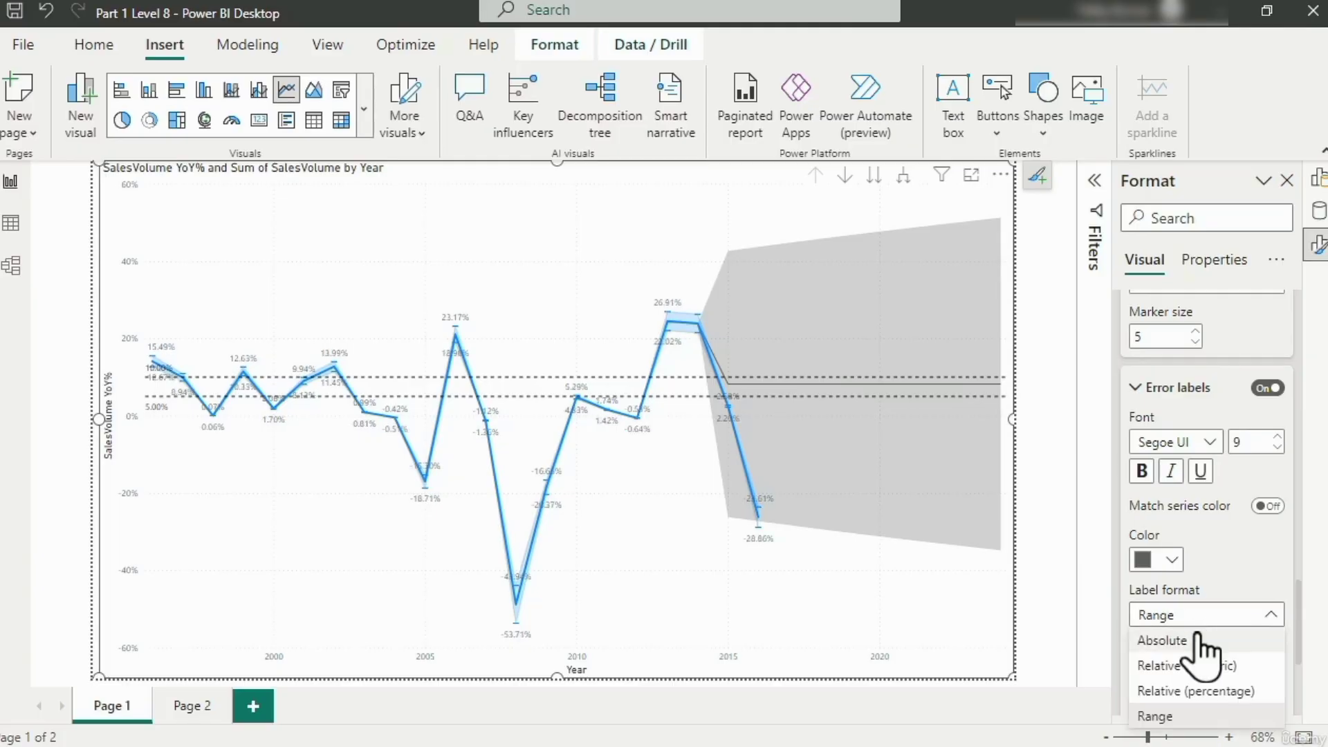
left_click(1202, 640)
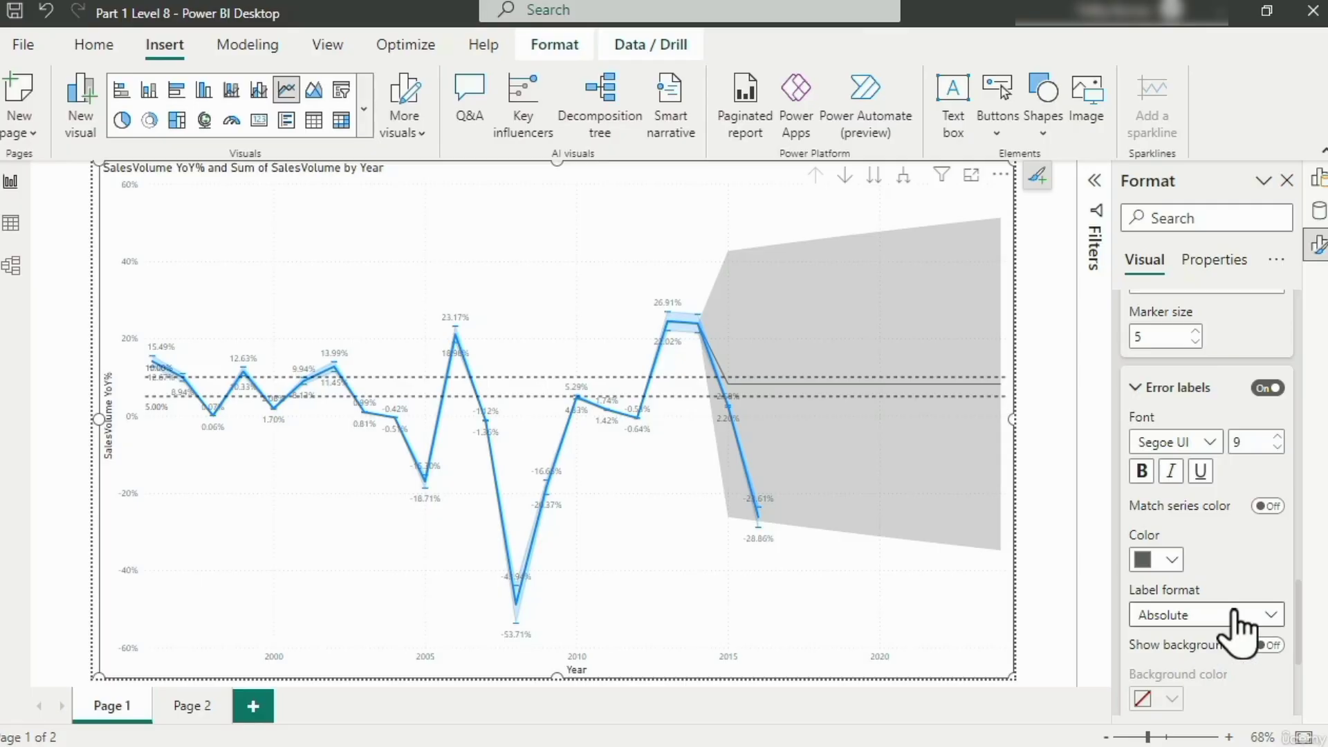
Show a light orange background behind the error labels and set its transparency to 80%
scroll(1273, 612, "down", 1)
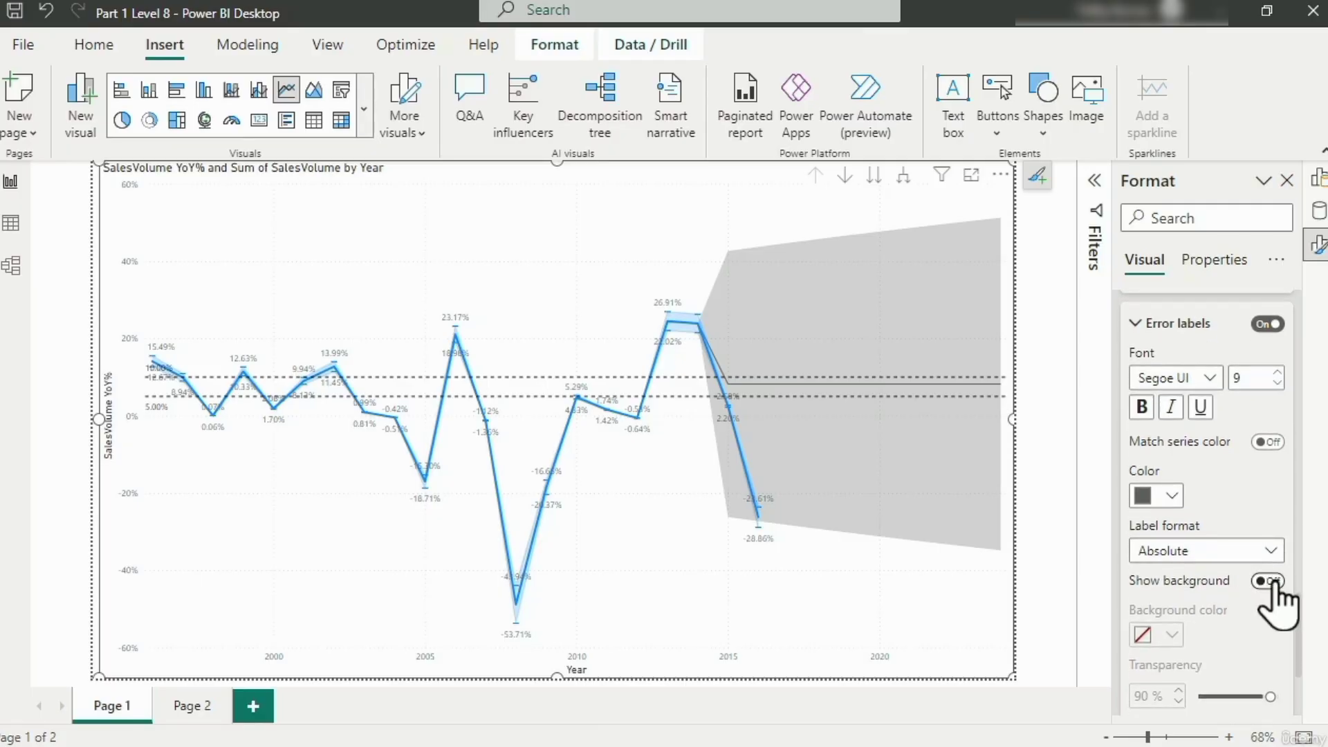
left_click(1268, 581)
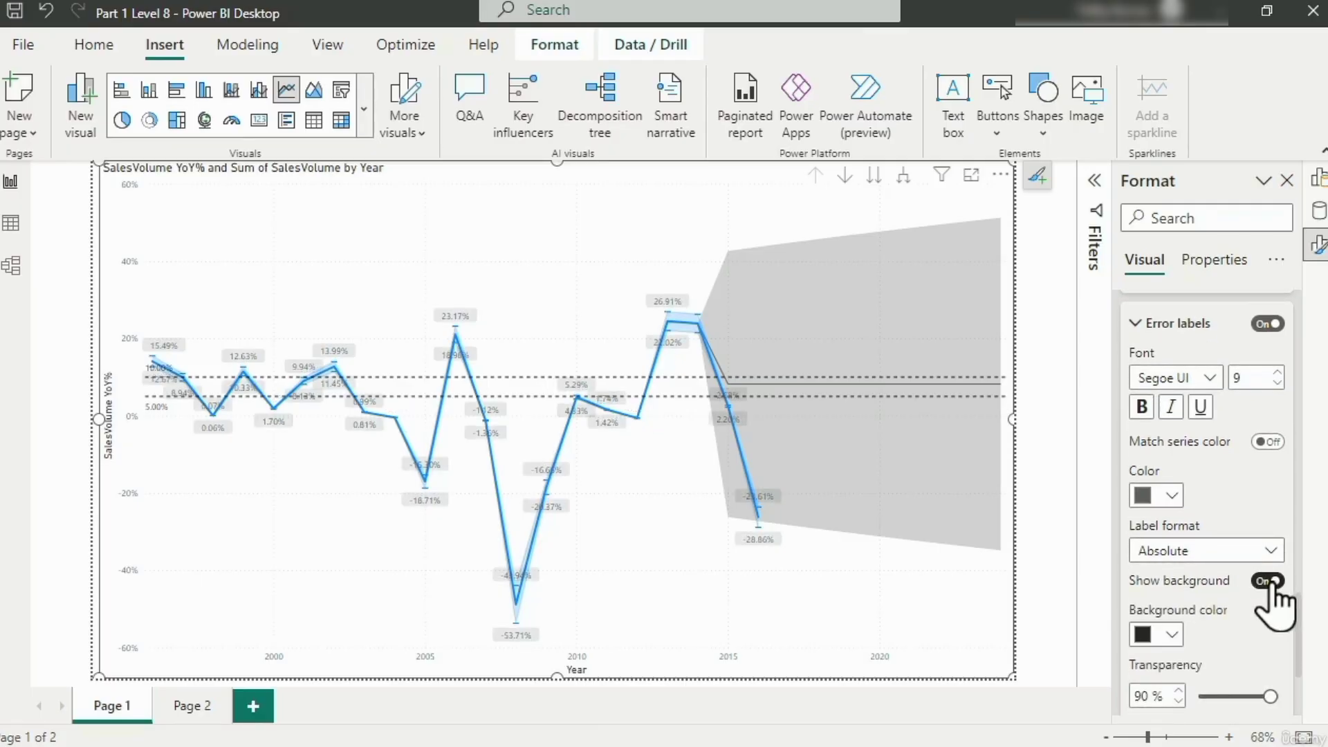
left_click(1170, 634)
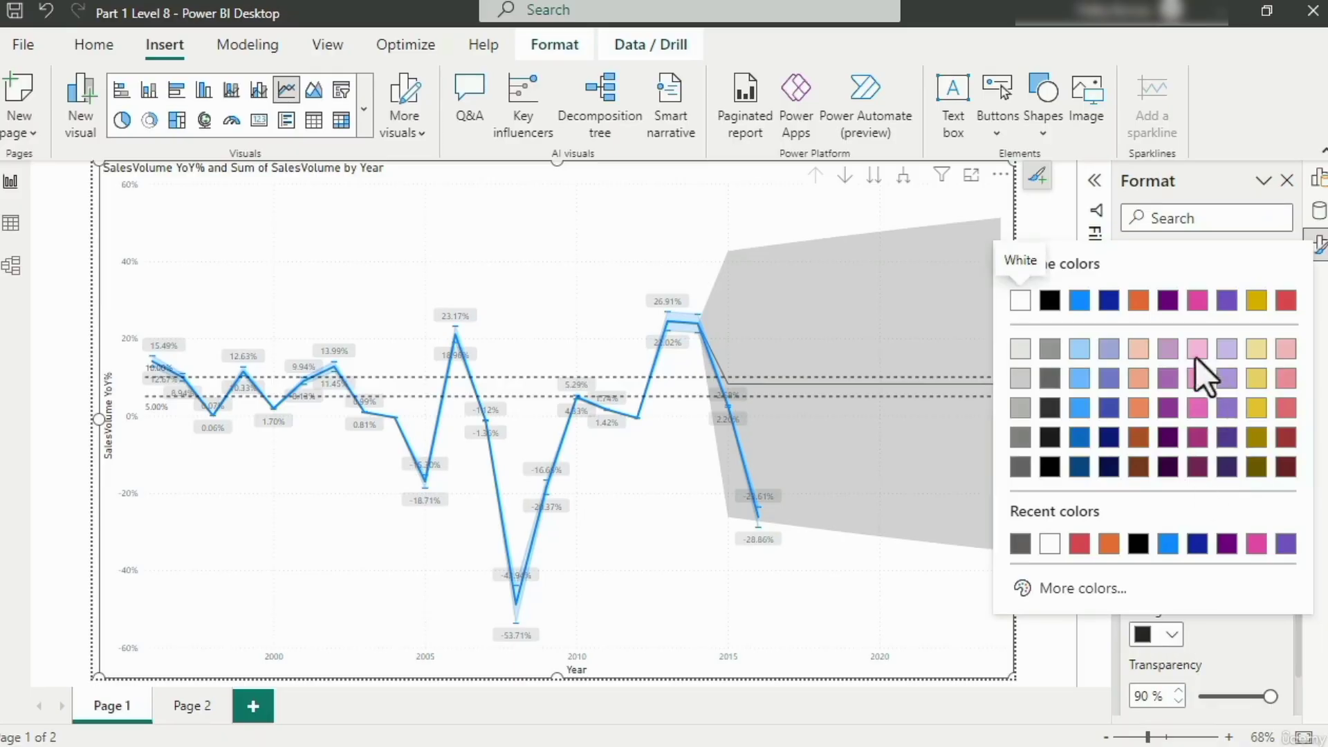
left_click(1138, 377)
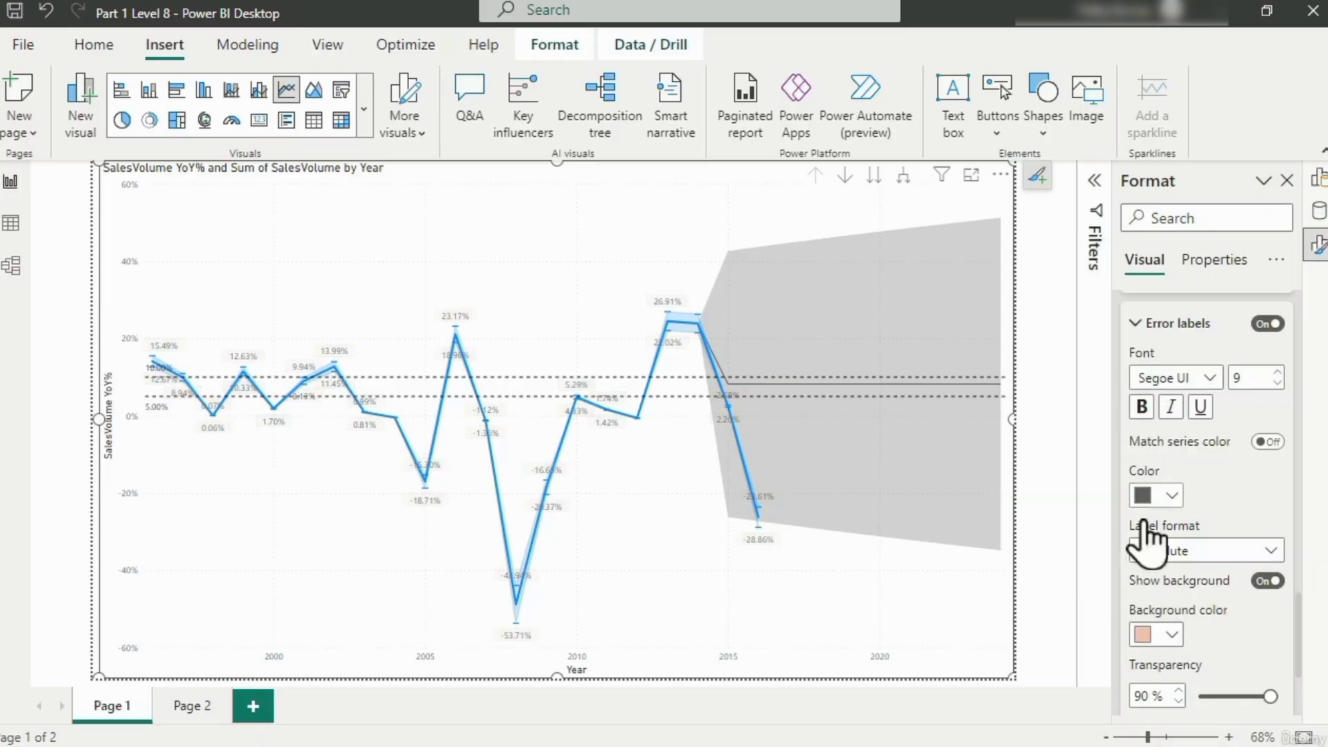
left_click_drag(1270, 696, 1262, 696)
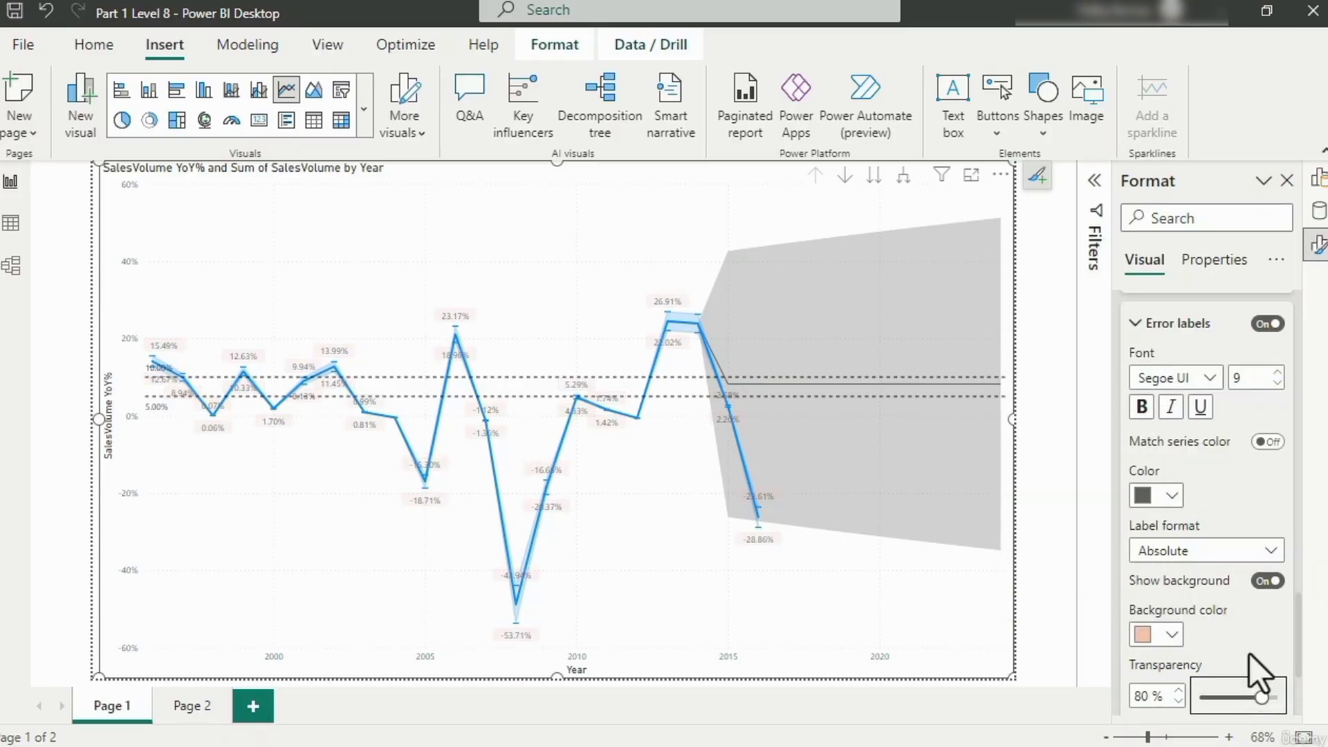
Expand the error bars' Tooltip settings and examine the tooltip of the 2013 data point
scroll(1250, 653, "down", 3)
left_click(1150, 567)
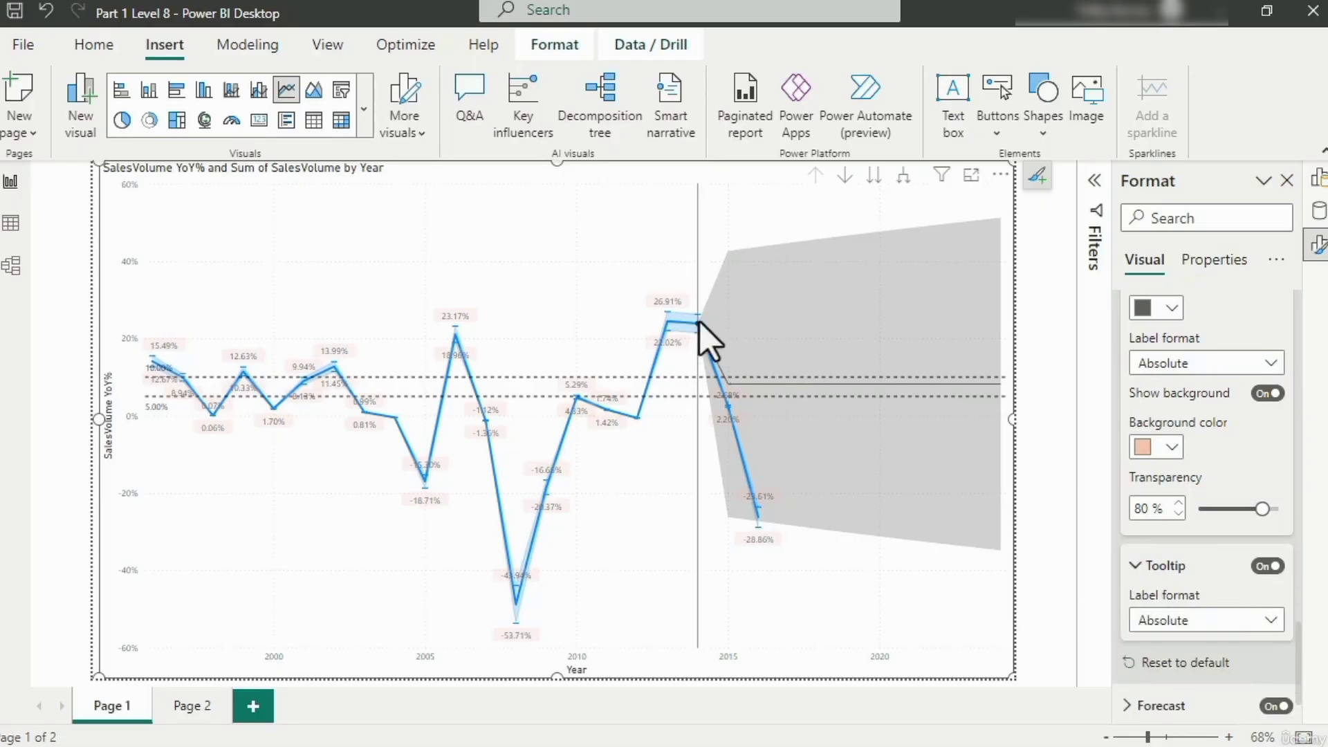
mouse_move(667, 318)
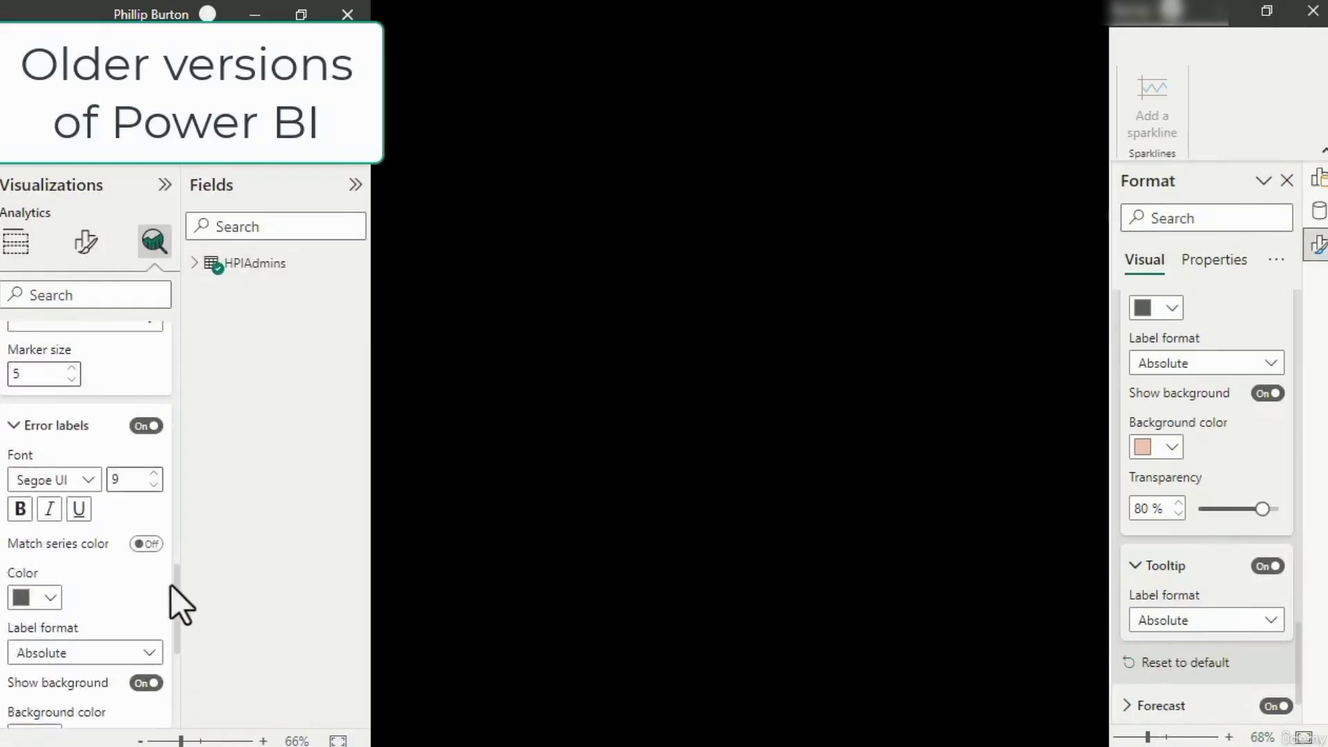
Review where the Error bars settings sit in the current and older Power BI layouts, collapsing and reopening the section
scroll(172, 585, "up", 5)
left_click_drag(1297, 668, 1285, 434)
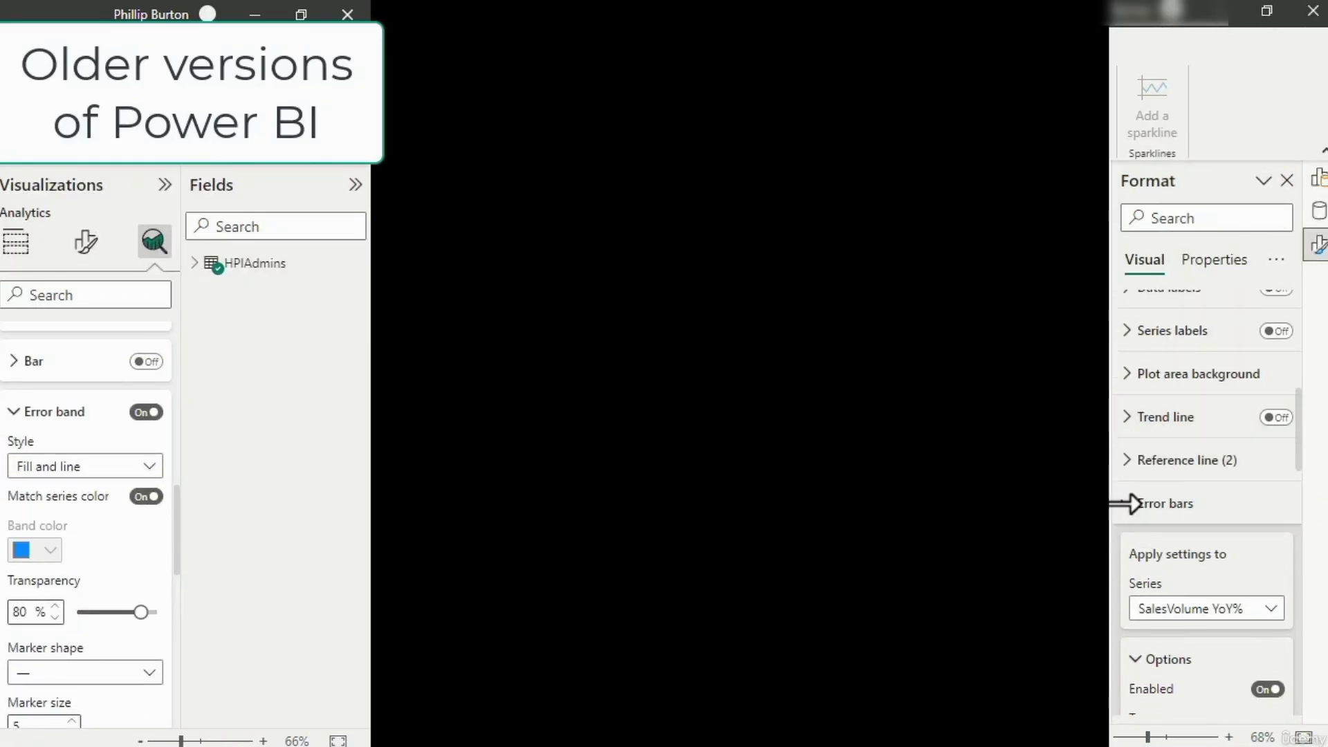
left_click(1133, 518)
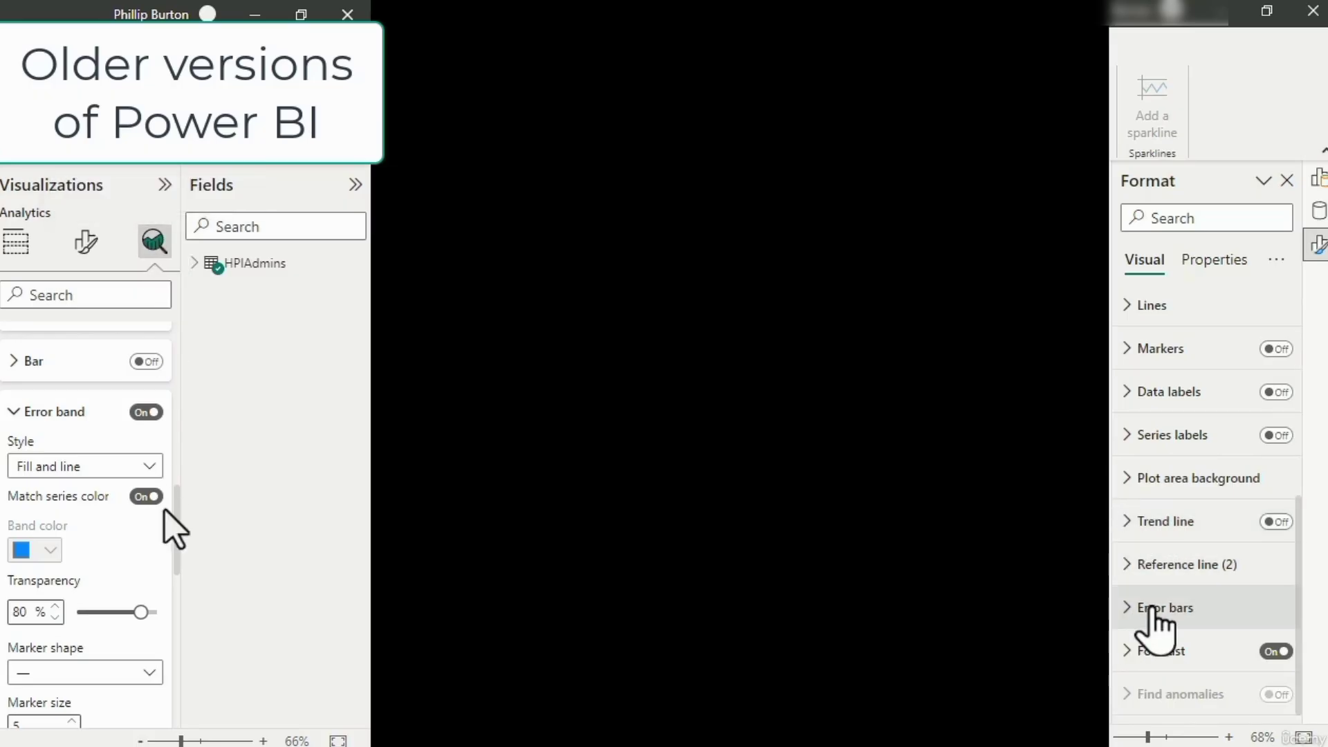
scroll(156, 512, "up", 1)
left_click(28, 469)
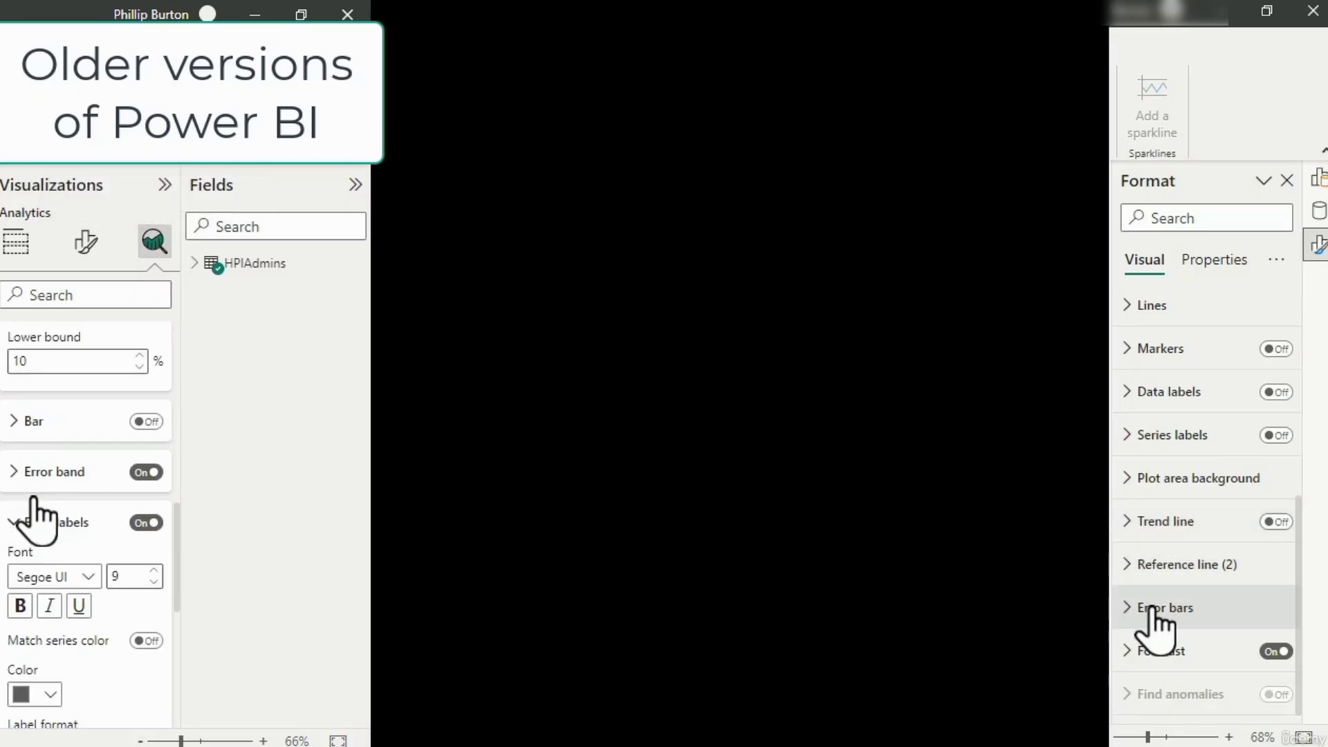
scroll(44, 539, "up", 4)
scroll(48, 529, "up", 1)
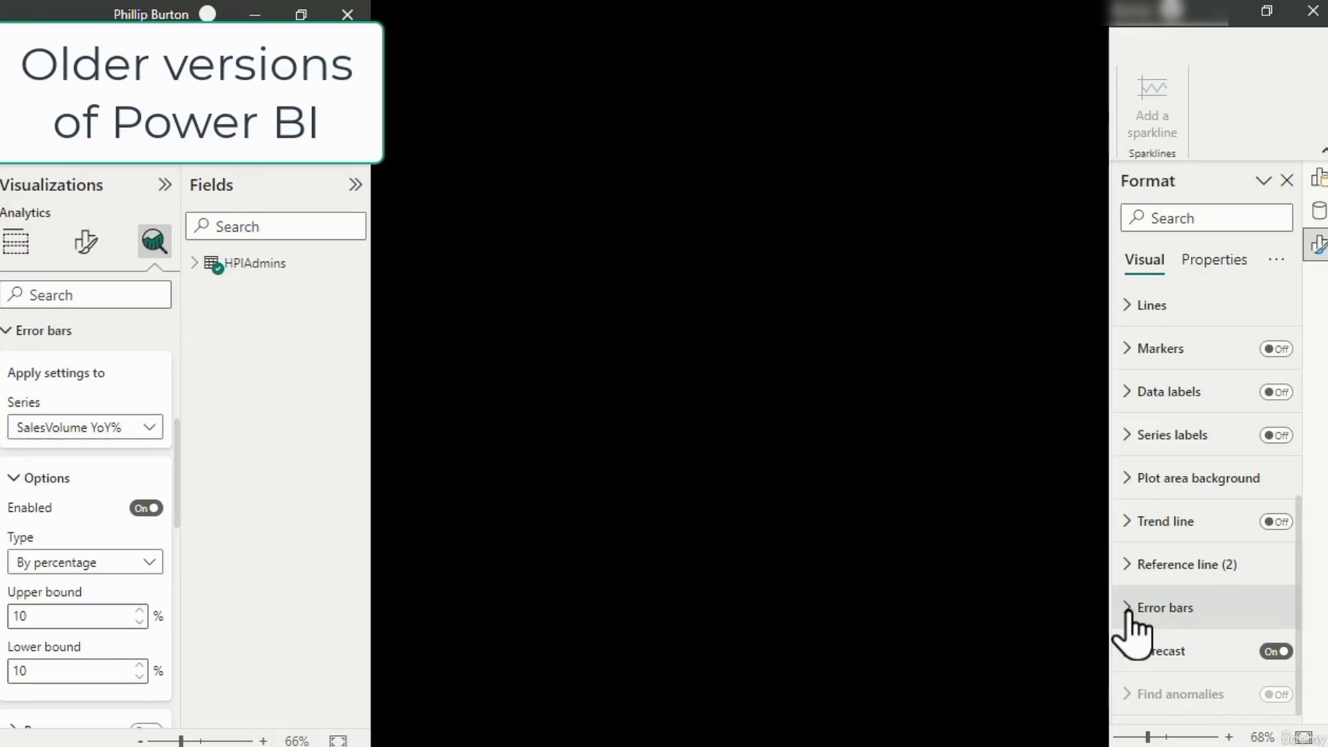
left_click(1130, 611)
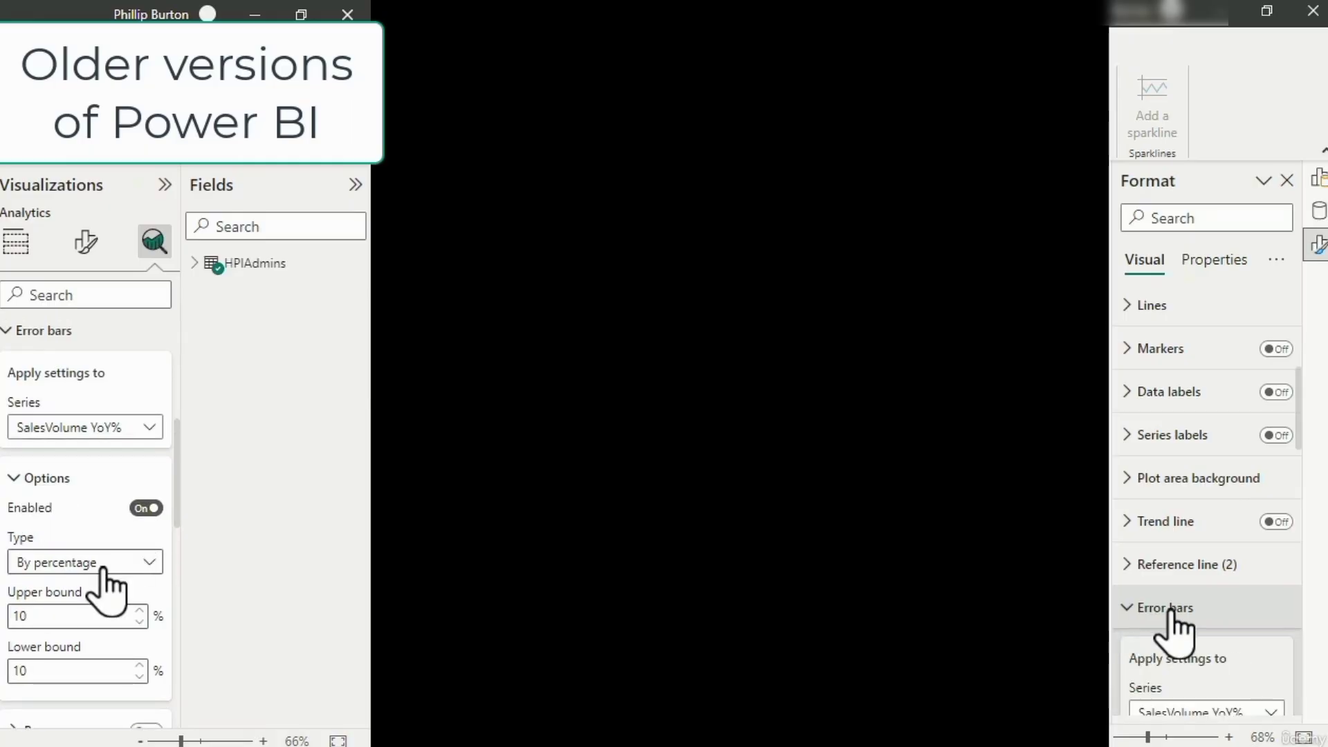
Review the error bar type choices without changing the selection, and collapse the Error band and Error labels settings
scroll(1217, 612, "down", 4)
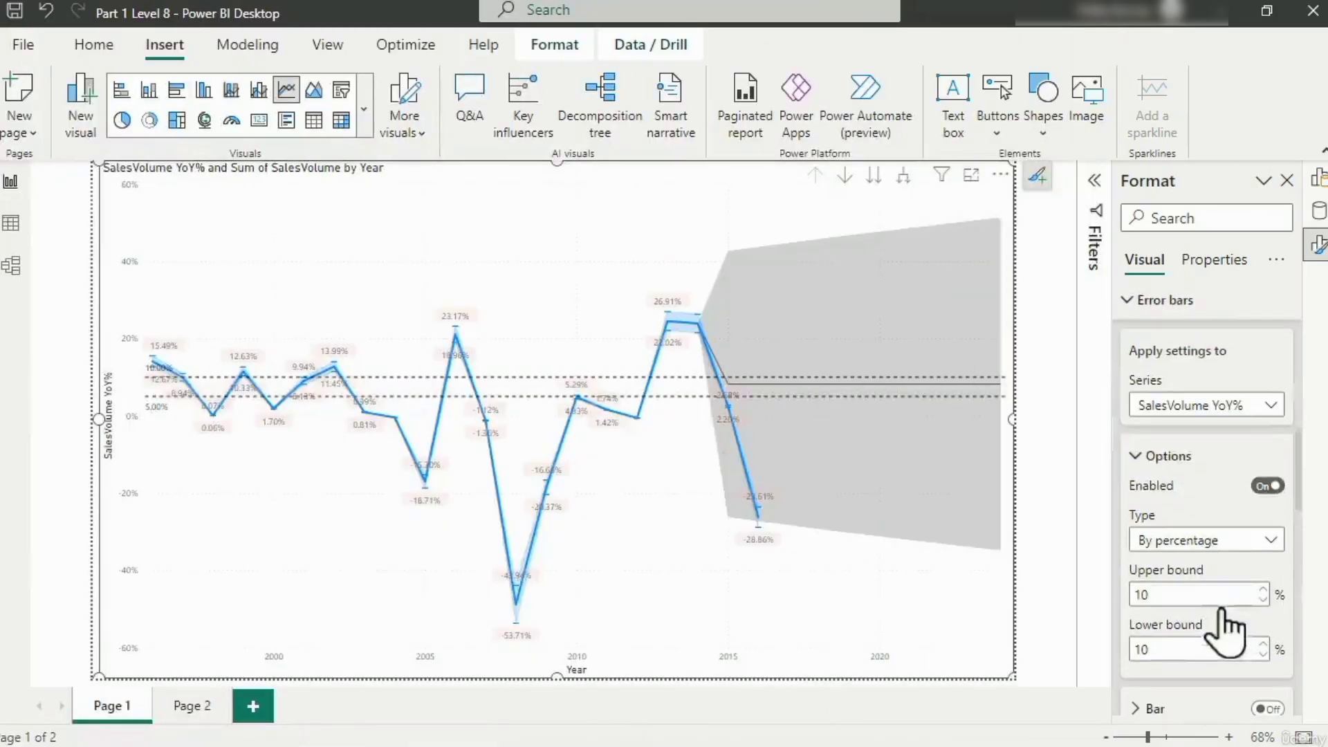
left_click(1203, 533)
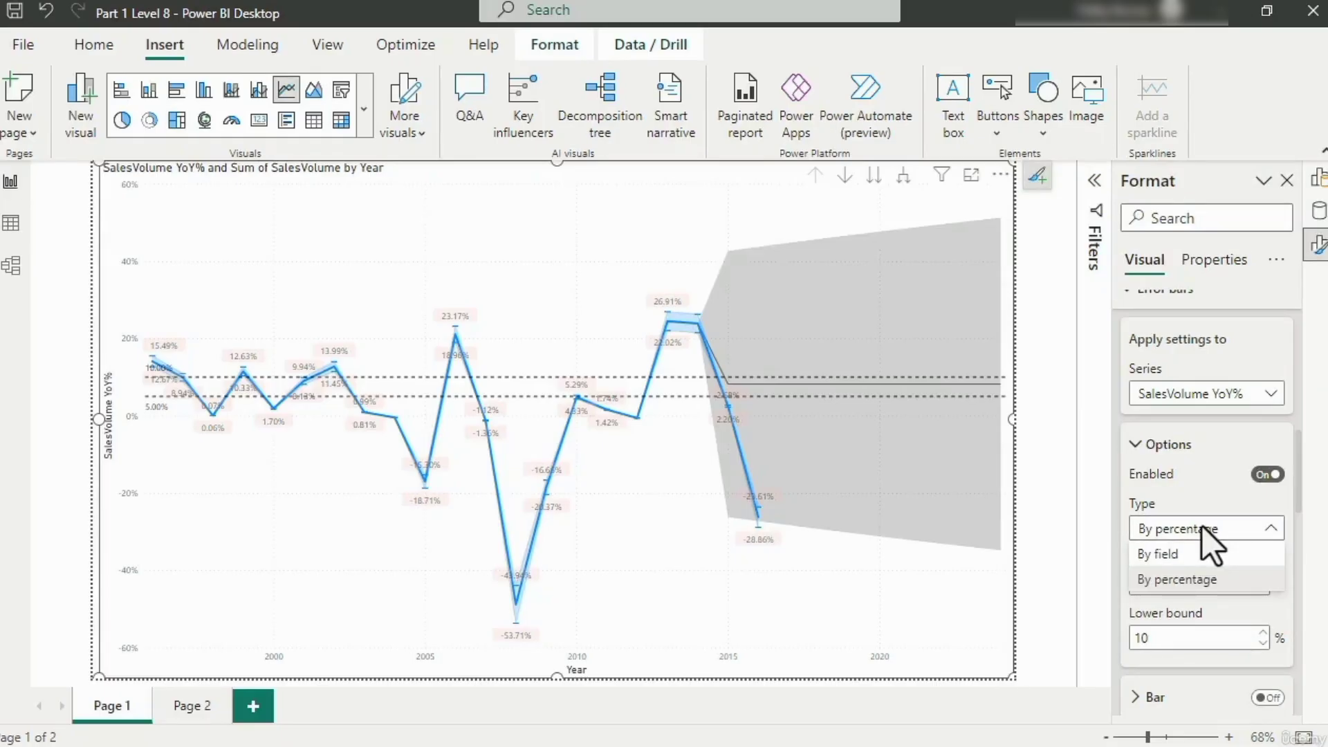
left_click(1203, 530)
scroll(1176, 574, "down", 2)
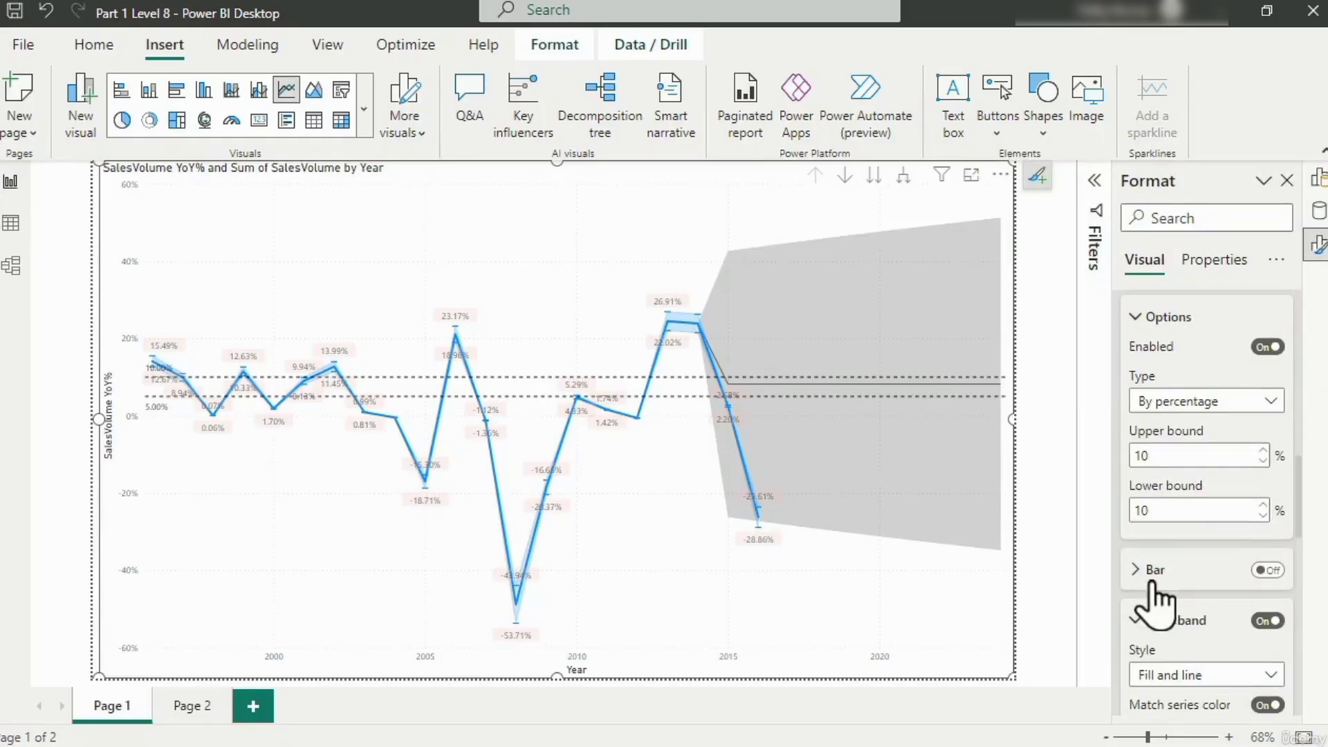
left_click(1145, 623)
scroll(1197, 577, "down", 2)
left_click(1138, 548)
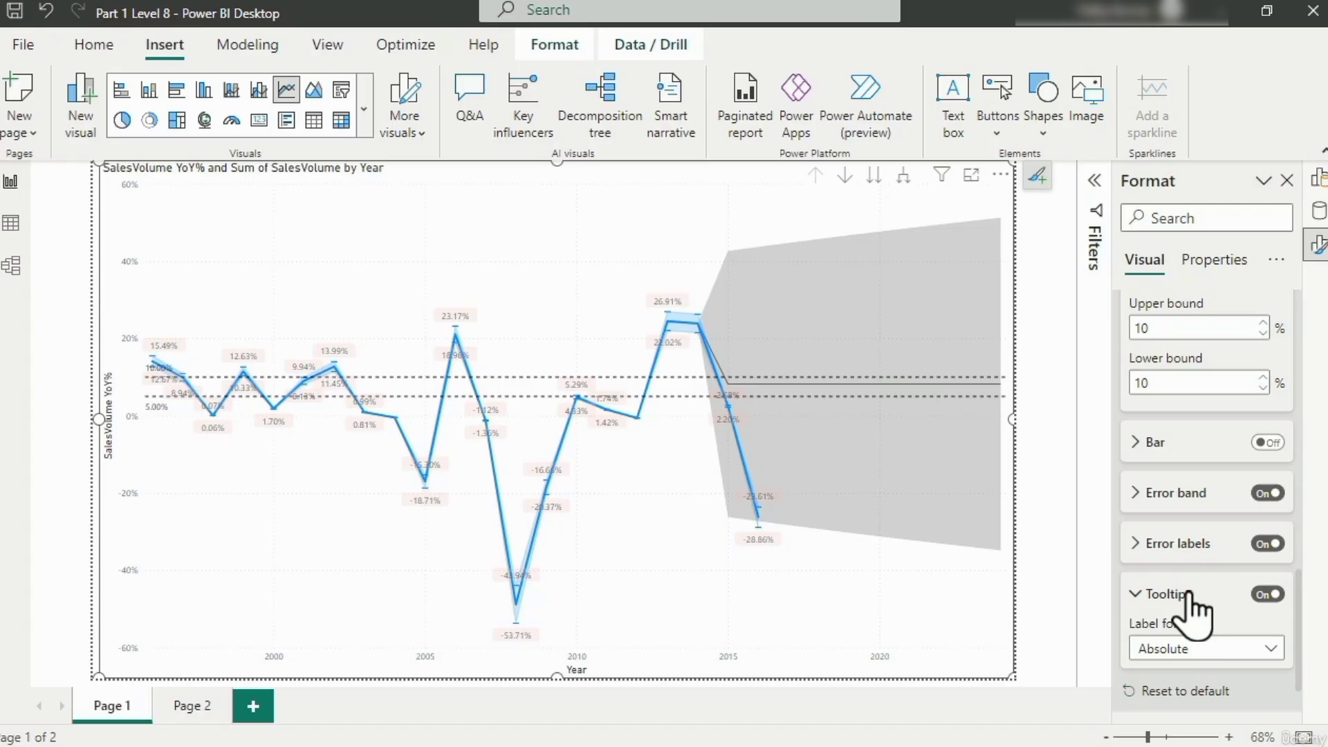
scroll(1261, 457, "up", 2)
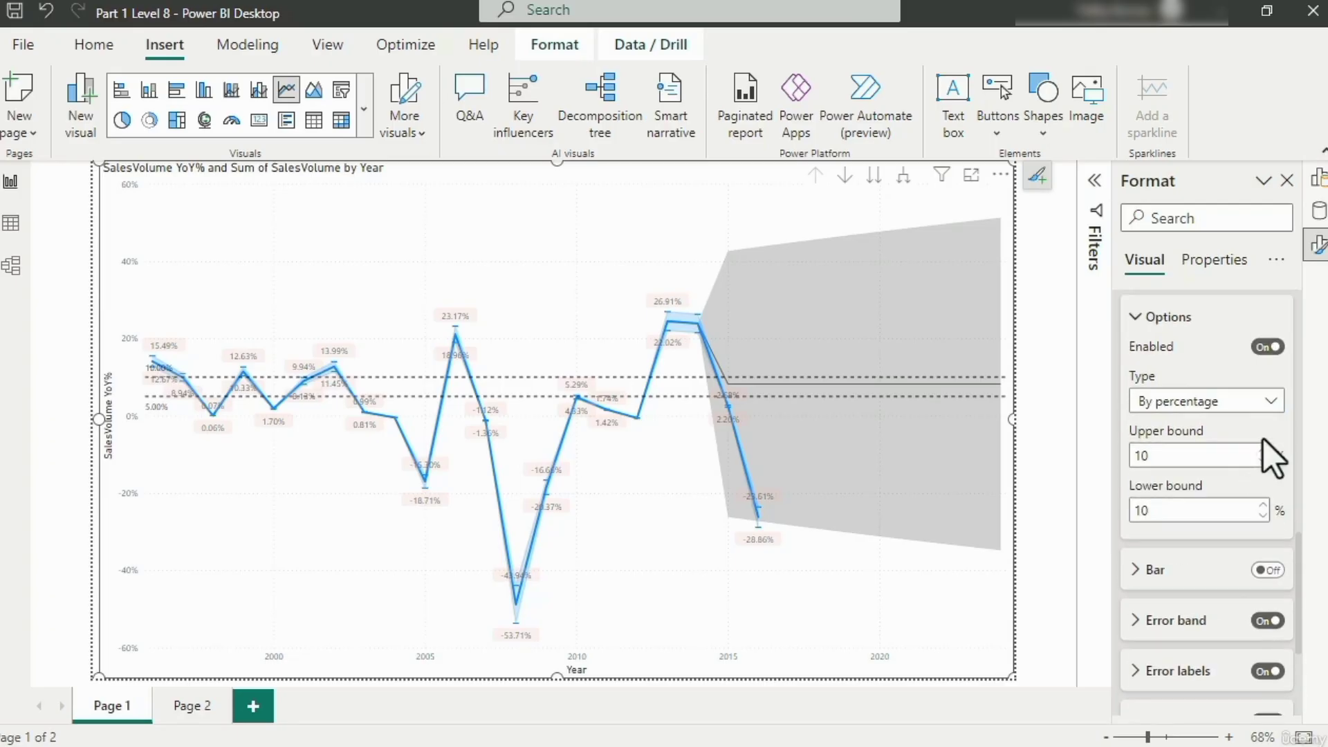